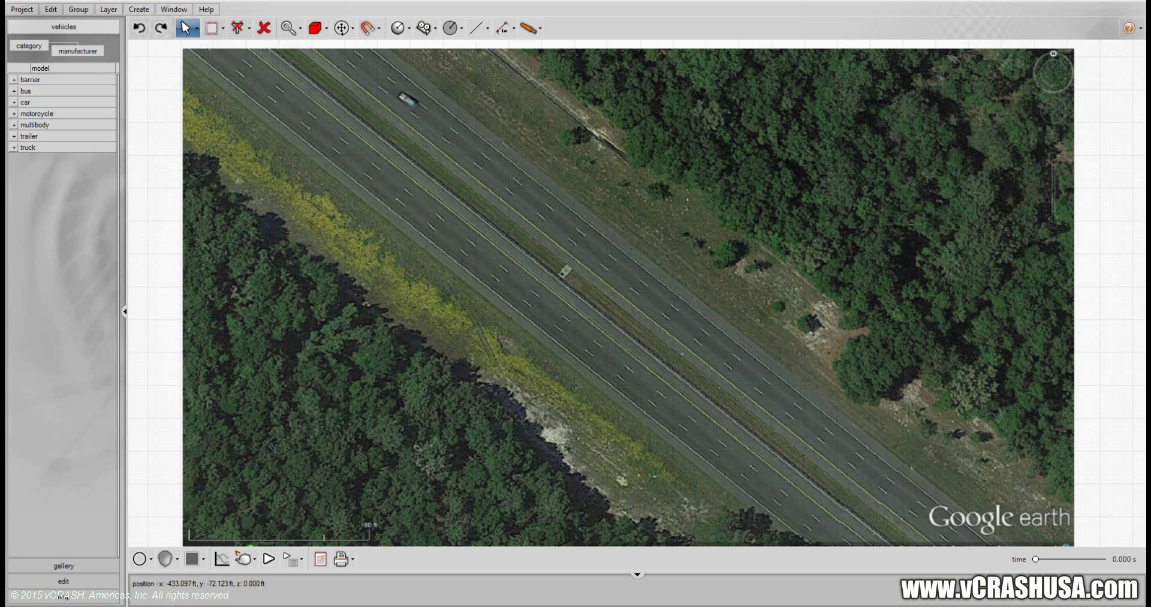
pyautogui.moveTo(392, 281); pyautogui.dragTo(382, 279)
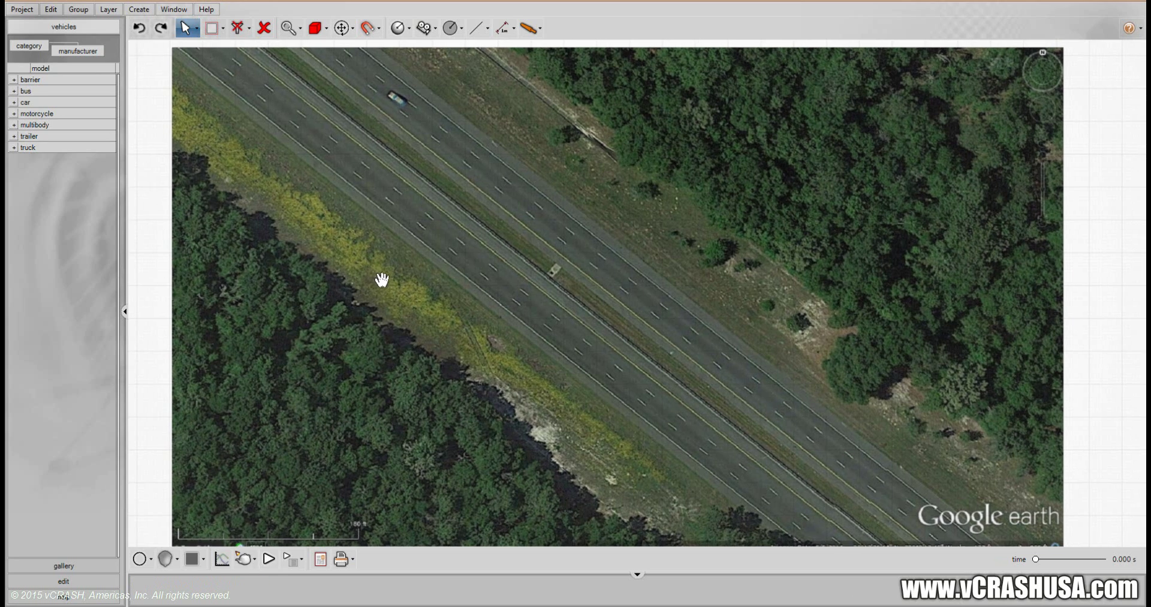
pyautogui.scroll(-1, 374, 282)
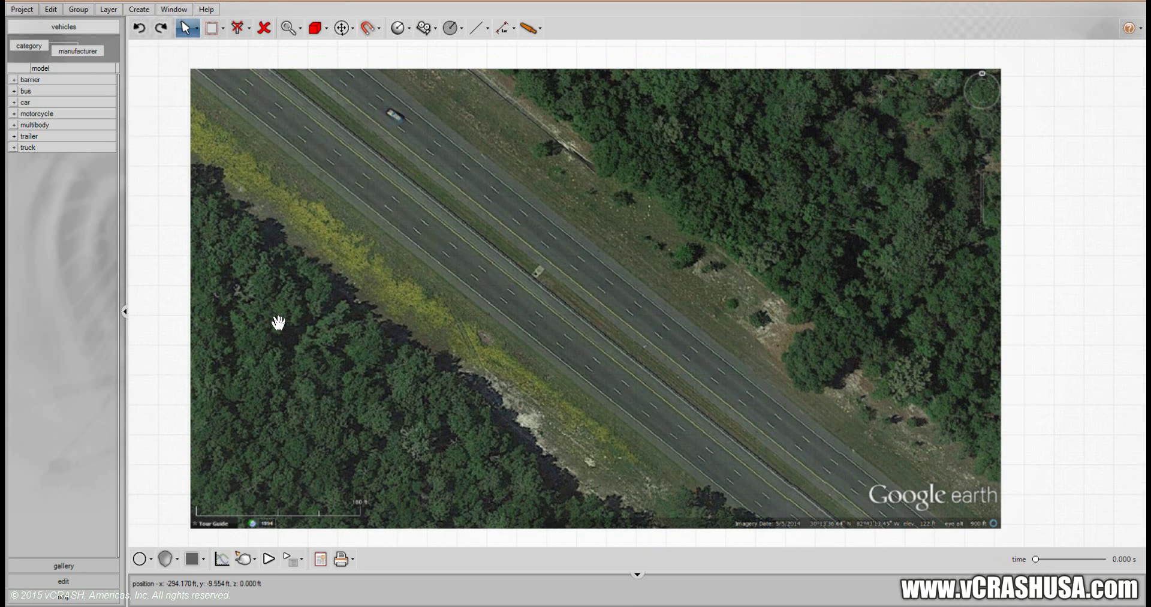
pyautogui.moveTo(278, 322); pyautogui.dragTo(285, 312)
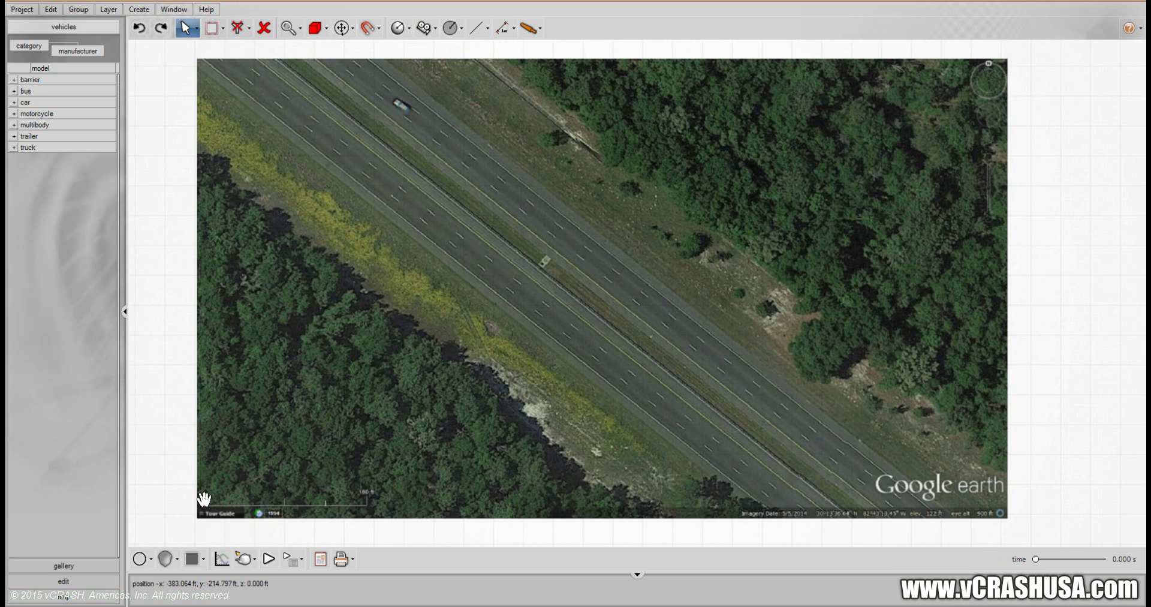
pyautogui.moveTo(274, 318); pyautogui.dragTo(271, 317)
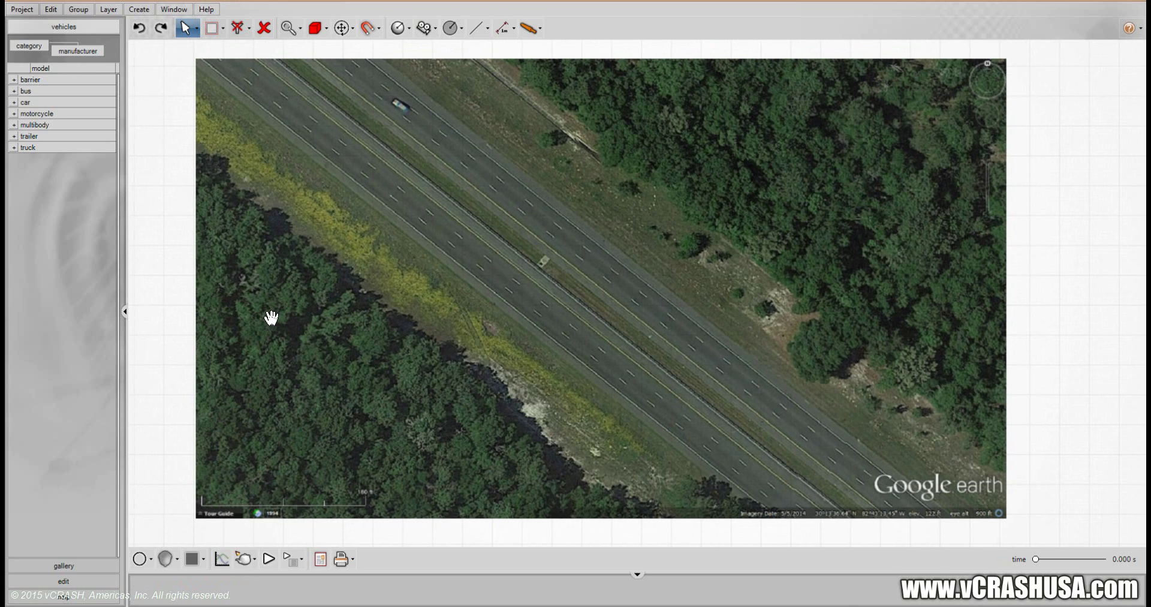
# Place a Ford E-150 XL Wagon from the car models onto the southwestern roadway in the aerial image.
pyautogui.click(14, 103)
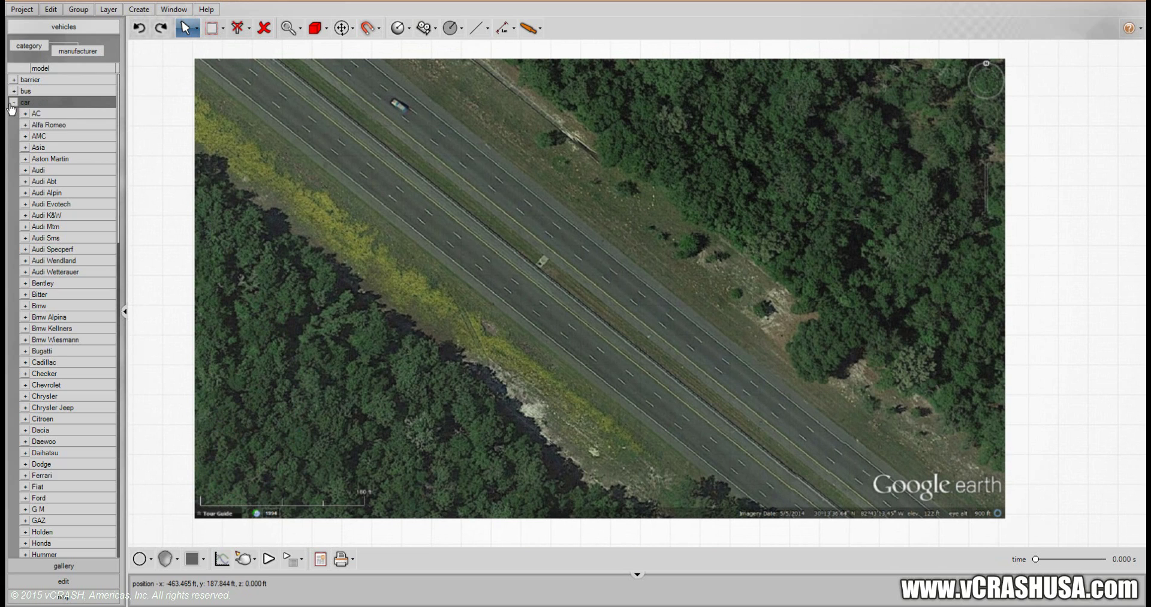
pyautogui.moveTo(120, 156); pyautogui.dragTo(119, 221)
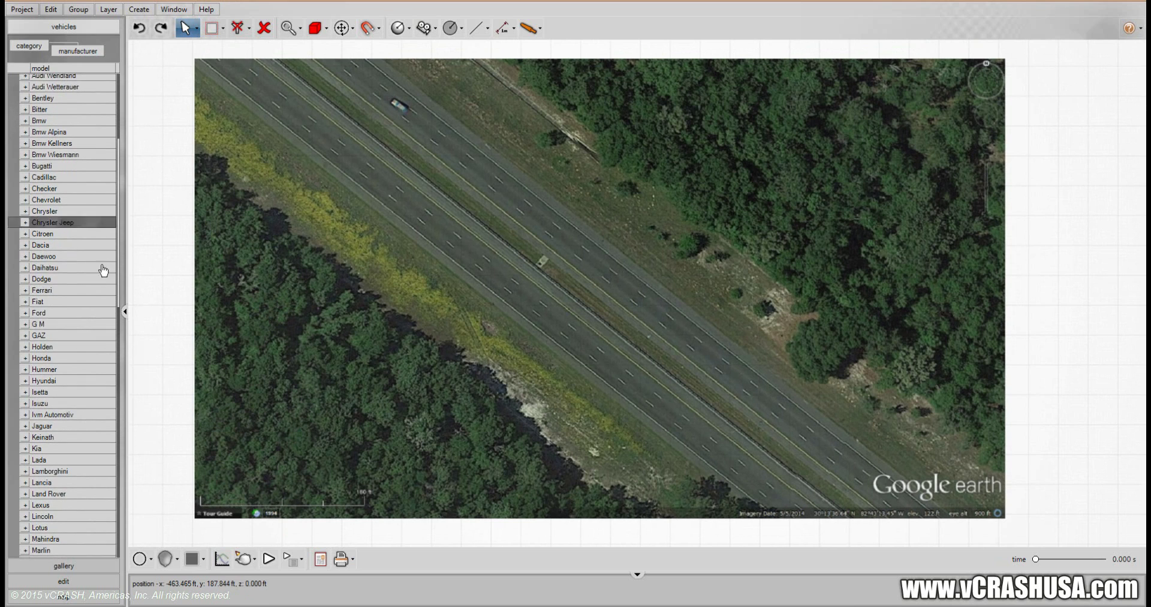
pyautogui.click(25, 312)
pyautogui.moveTo(41, 349); pyautogui.dragTo(232, 122)
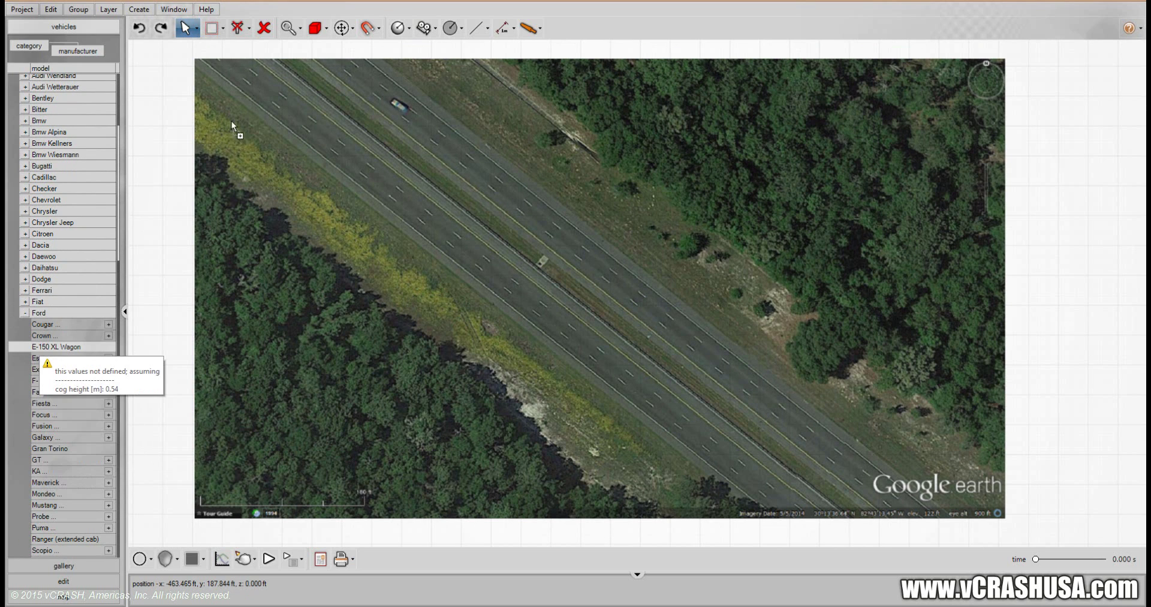
# Render the scene in Smooth + Texture mode and show the van up close in Perspective view.
pyautogui.moveTo(262, 83); pyautogui.dragTo(375, 284)
pyautogui.scroll(8, 239, 237)
pyautogui.click(151, 559)
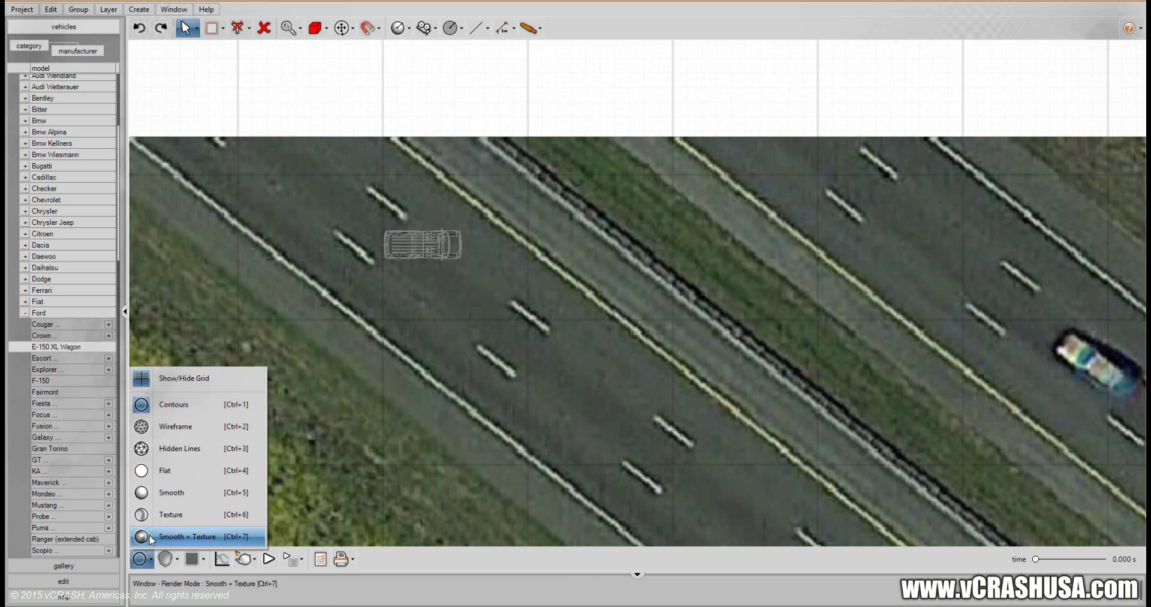
pyautogui.click(156, 537)
pyautogui.click(167, 559)
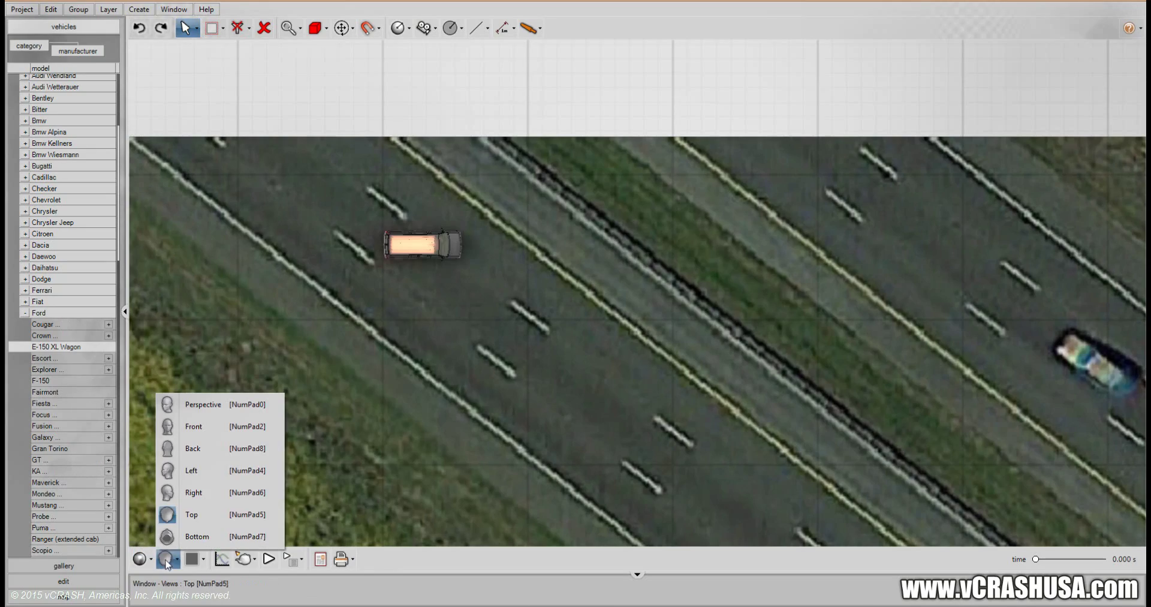
pyautogui.click(203, 403)
pyautogui.moveTo(384, 225); pyautogui.dragTo(426, 376)
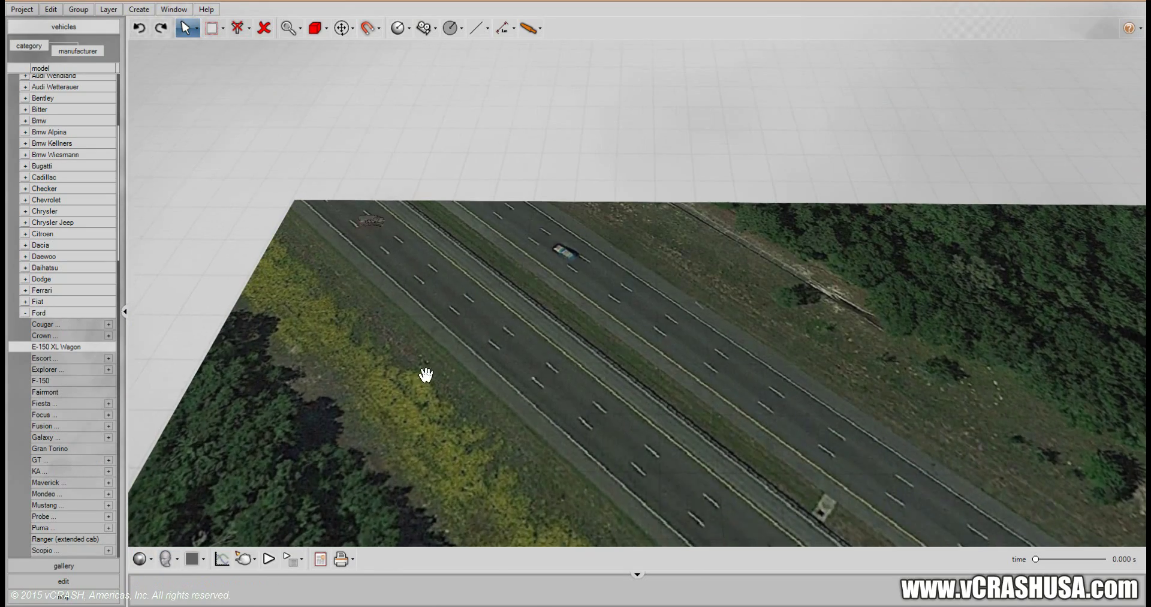
pyautogui.scroll(5, 411, 263)
pyautogui.moveTo(284, 258); pyautogui.dragTo(376, 365)
pyautogui.scroll(5, 383, 288)
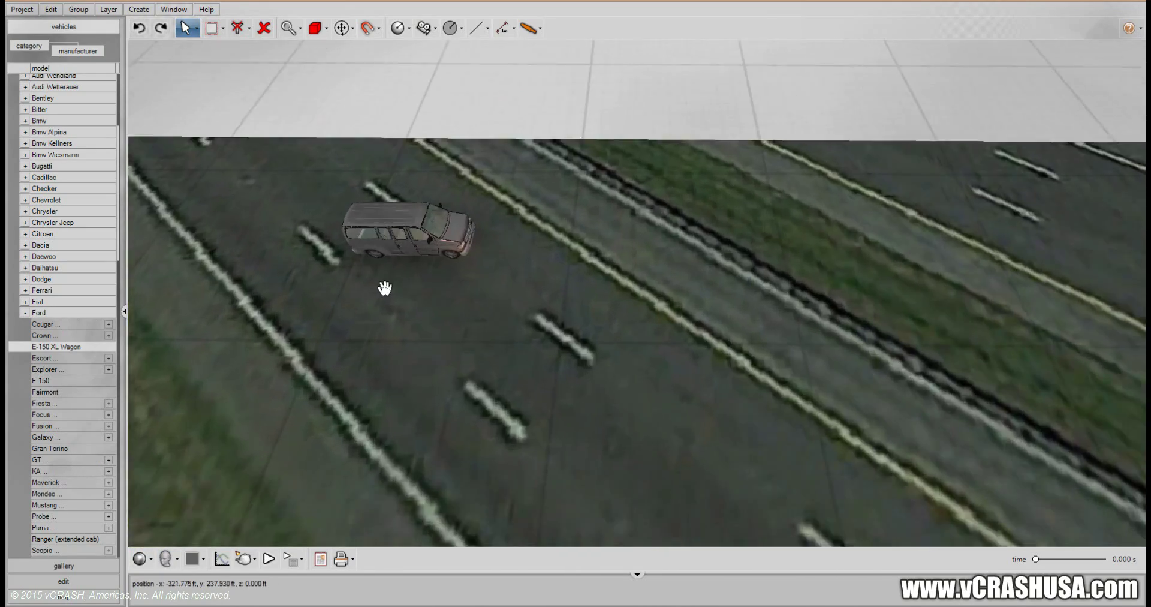
# Rotate the van to the direction of travel and move it into the lane beside the median's yellow line.
pyautogui.click(415, 229)
pyautogui.moveTo(452, 224); pyautogui.dragTo(517, 294)
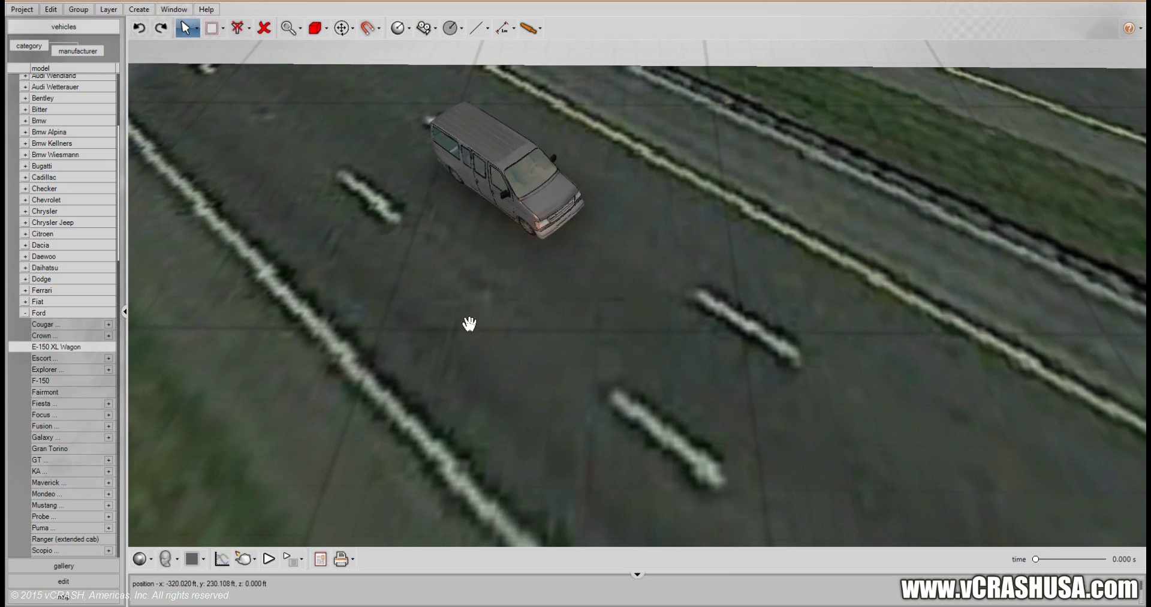
pyautogui.scroll(-5, 468, 324)
pyautogui.moveTo(365, 308); pyautogui.dragTo(508, 265)
pyautogui.click(334, 321)
pyautogui.moveTo(594, 304); pyautogui.dragTo(427, 282, button='middle')
pyautogui.moveTo(588, 267); pyautogui.dragTo(278, 491)
pyautogui.scroll(3, 483, 316)
# Return the scene to the Top view.
pyautogui.click(150, 560)
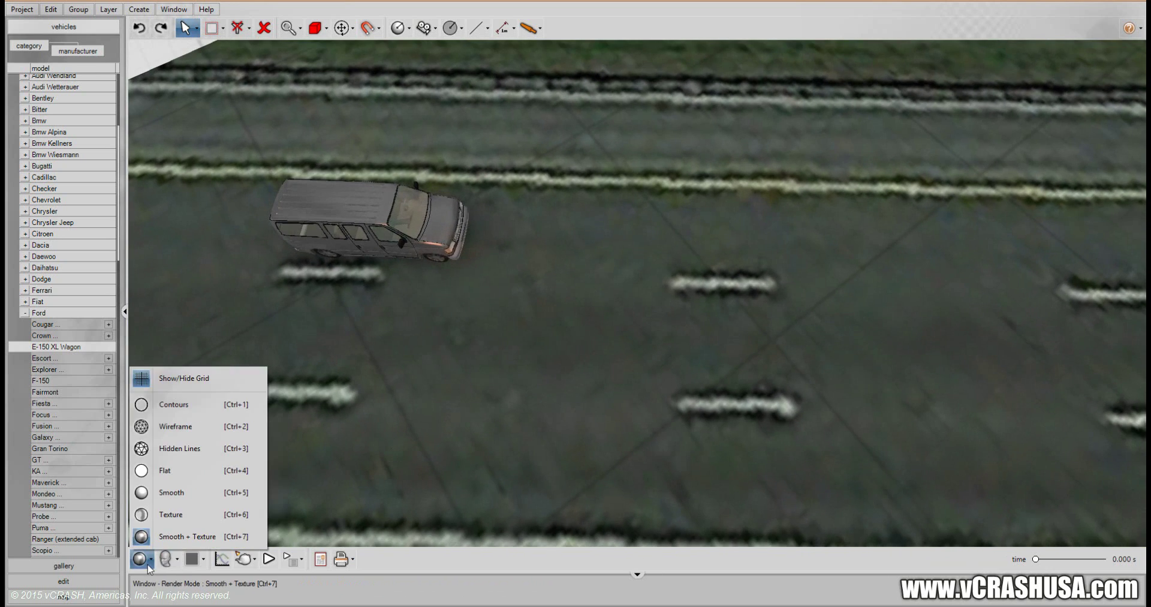
pyautogui.click(285, 440)
pyautogui.click(146, 567)
pyautogui.click(164, 560)
pyautogui.click(174, 514)
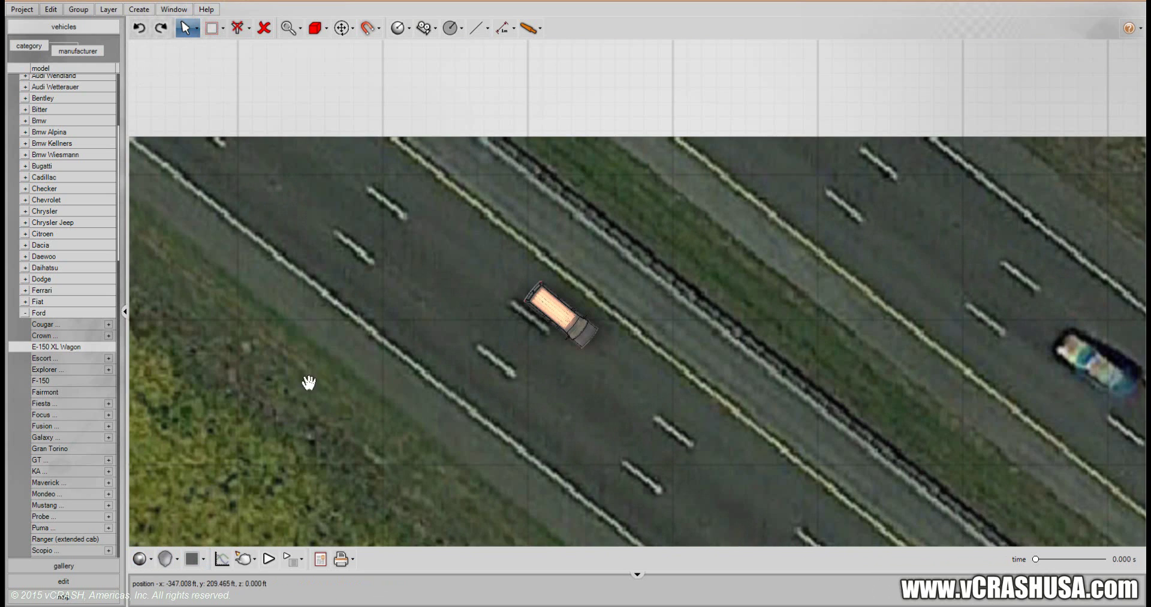
# Set the van's initial speed v (t=0s) to 20 mph.
pyautogui.scroll(-3, 309, 382)
pyautogui.moveTo(445, 385); pyautogui.dragTo(307, 301)
pyautogui.moveTo(352, 203); pyautogui.dragTo(349, 194)
pyautogui.rightClick(349, 194)
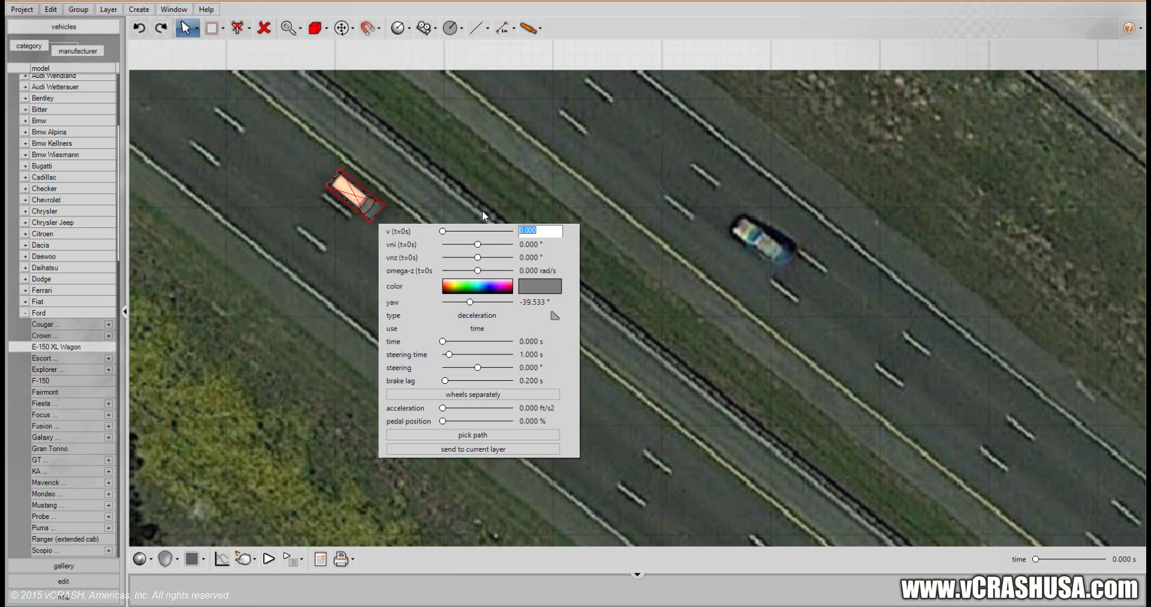
pyautogui.write('20')
pyautogui.press('Return')
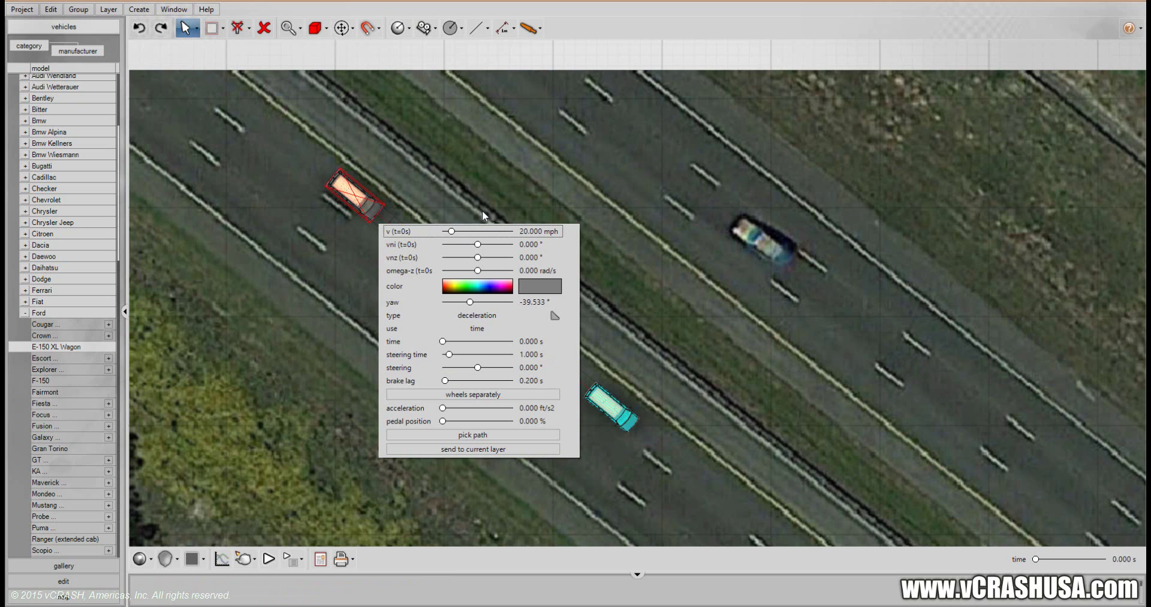
pyautogui.click(346, 279)
# Preview the van's motion along its path and rotate the van counterclockwise by about 1.7° to align it with the lane.
pyautogui.moveTo(362, 193); pyautogui.dragTo(378, 206)
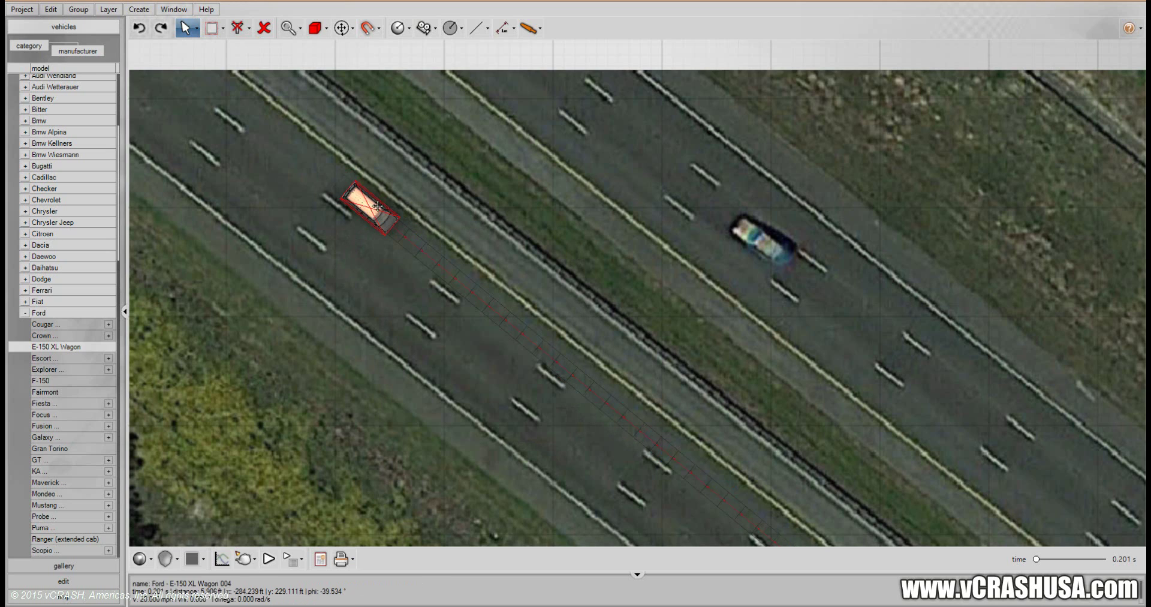
pyautogui.moveTo(325, 175); pyautogui.dragTo(409, 198)
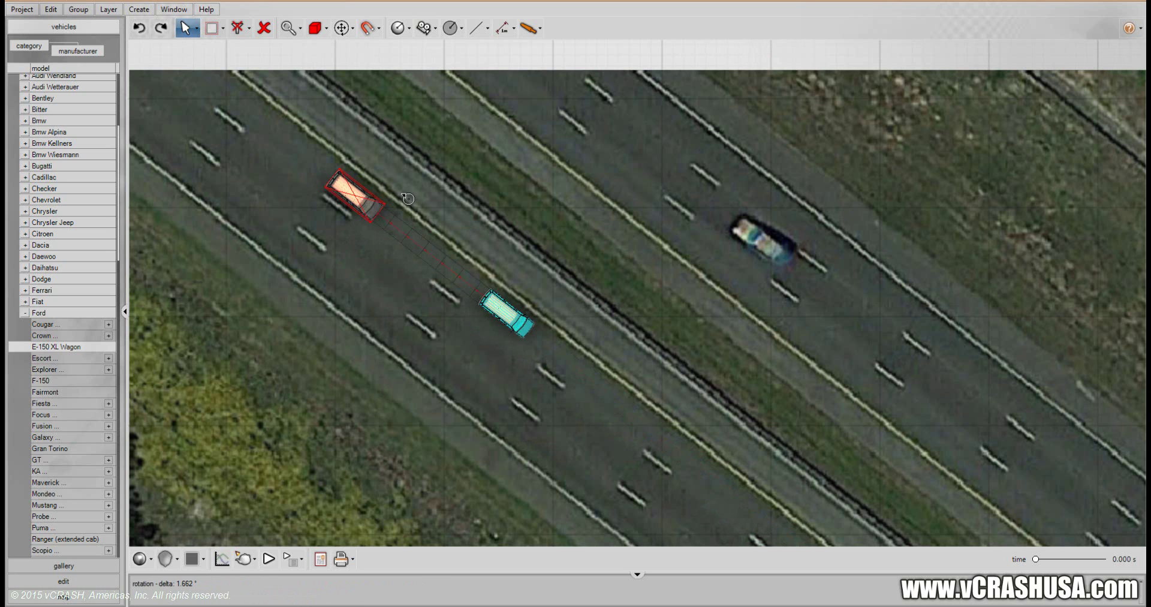
pyautogui.click(316, 248)
# Show the van up close in Contours render mode.
pyautogui.moveTo(316, 249)
pyautogui.mouseDown(button='middle')
pyautogui.moveTo(297, 291)
pyautogui.moveTo(364, 311)
pyautogui.moveTo(422, 360)
pyautogui.mouseUp(button='middle')
pyautogui.scroll(7, 306, 245)
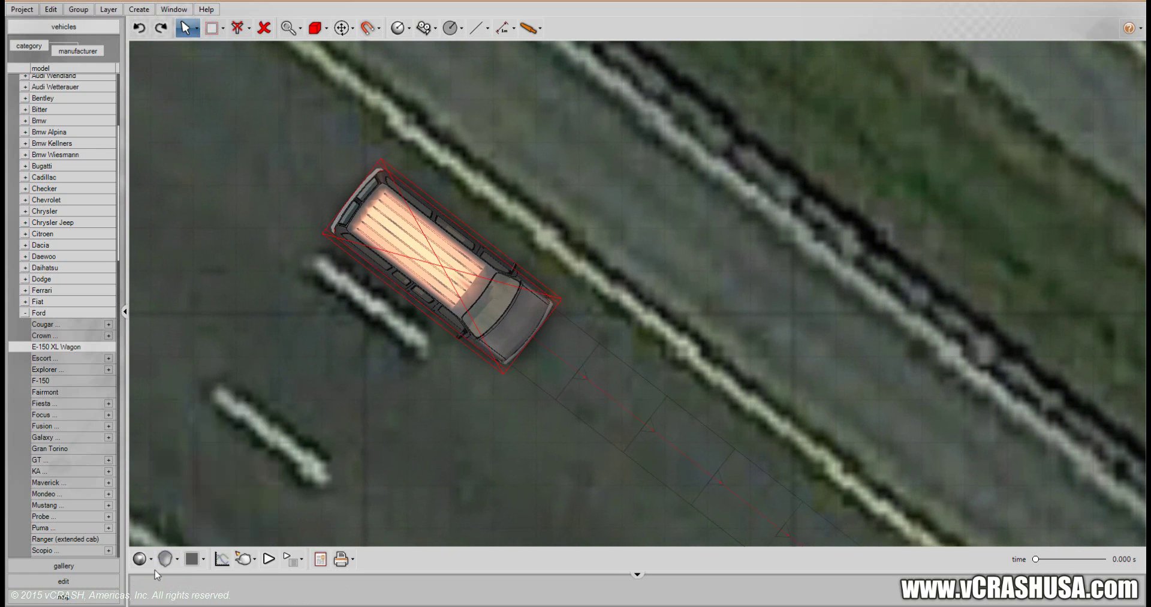
pyautogui.click(142, 559)
pyautogui.click(183, 406)
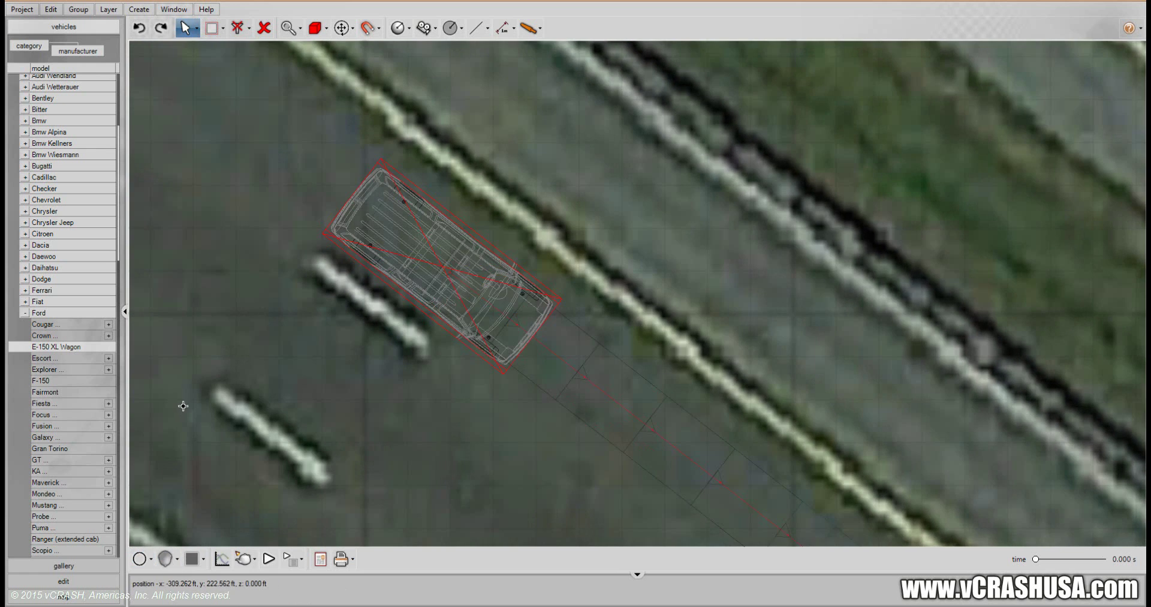
pyautogui.scroll(3, 367, 324)
pyautogui.moveTo(349, 371); pyautogui.dragTo(304, 460)
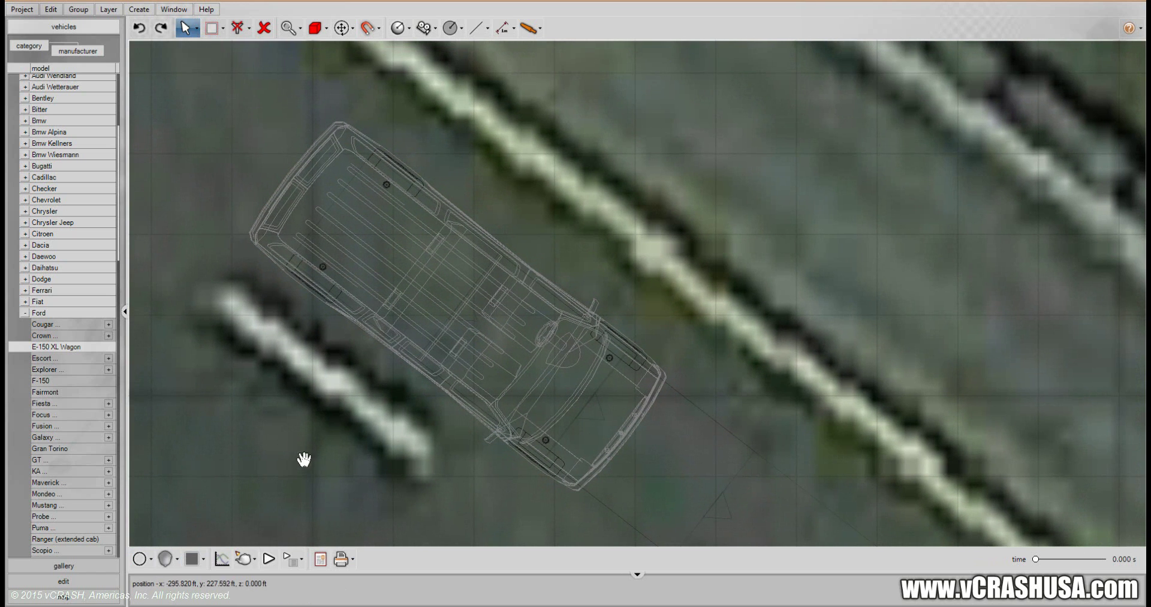
pyautogui.press('space')
pyautogui.moveTo(526, 307); pyautogui.dragTo(361, 167)
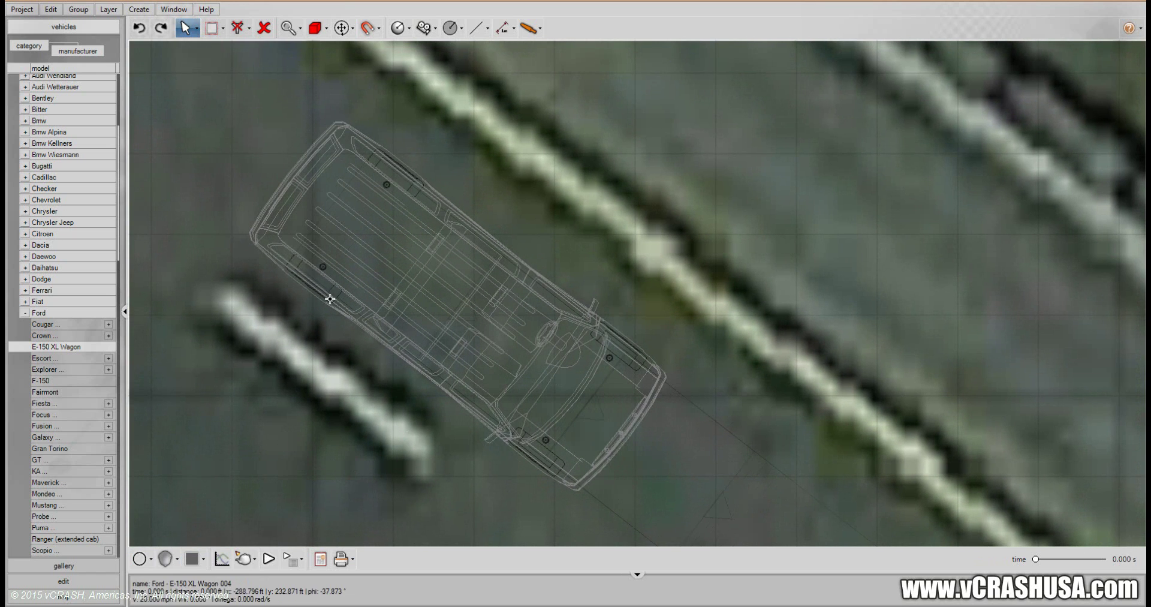
pyautogui.moveTo(462, 427); pyautogui.dragTo(521, 424)
pyautogui.moveTo(364, 299); pyautogui.dragTo(295, 246)
# Show the project's object list among the editing options and select the Ford E-150 XL Wagon in it.
pyautogui.click(49, 584)
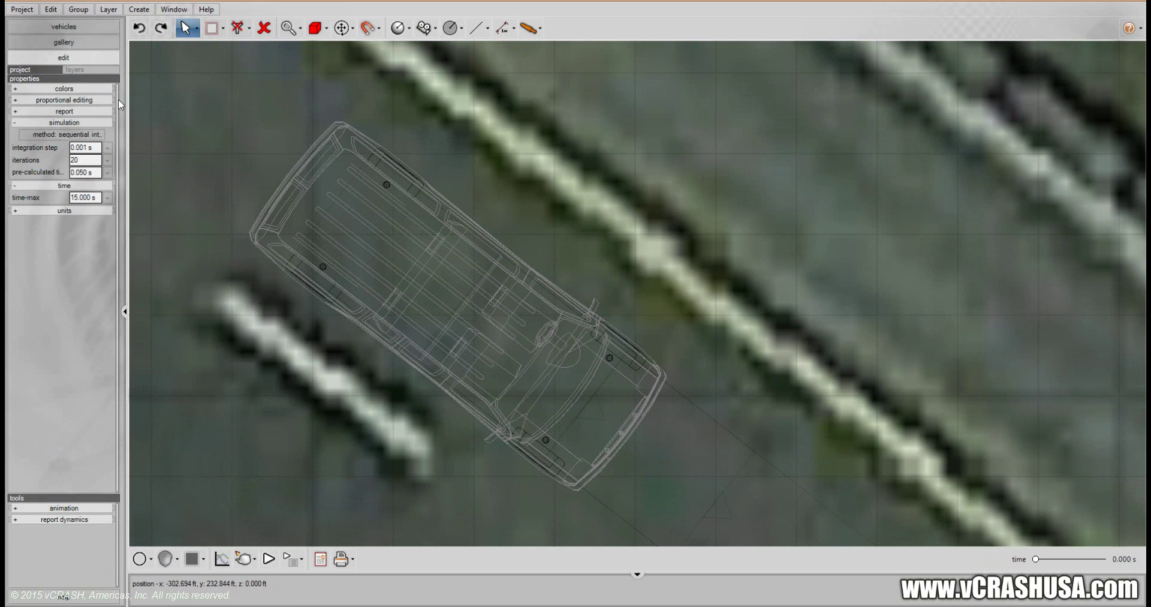
pyautogui.click(67, 123)
pyautogui.click(57, 80)
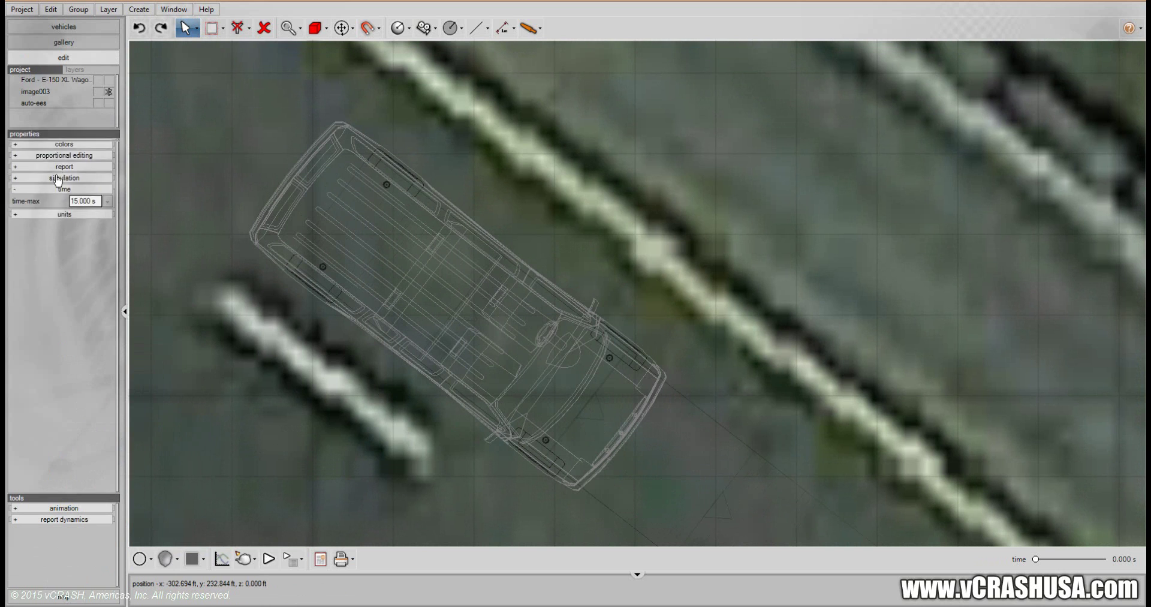
pyautogui.click(49, 79)
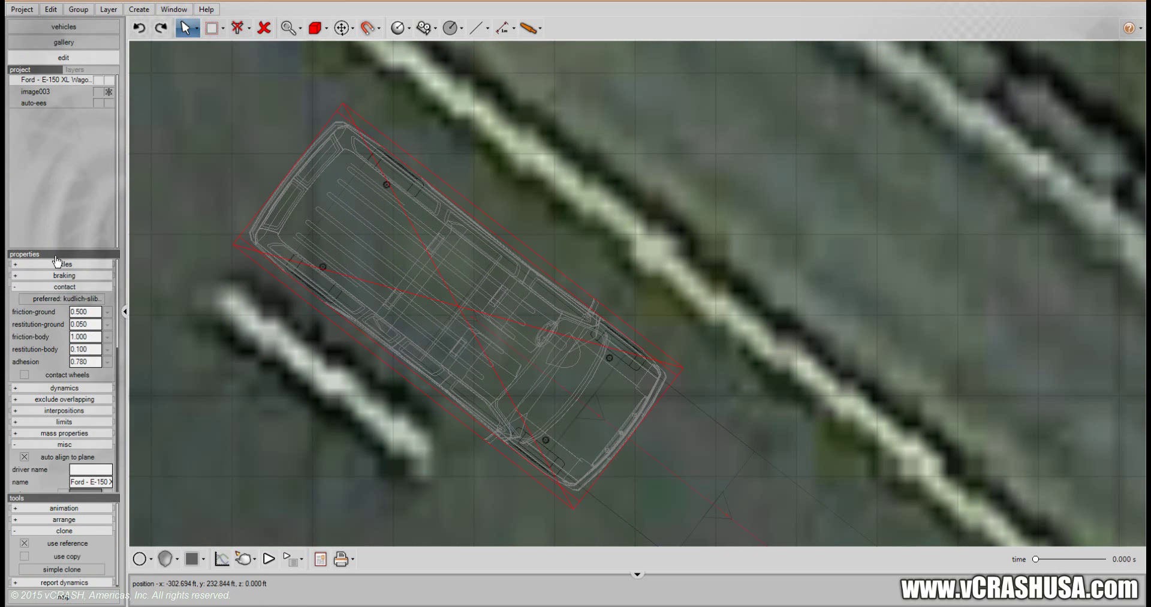
# Enlarge the van's properties area, collapse the contact and misc groups, and expand the dynamics group.
pyautogui.moveTo(57, 249); pyautogui.dragTo(60, 150)
pyautogui.click(68, 184)
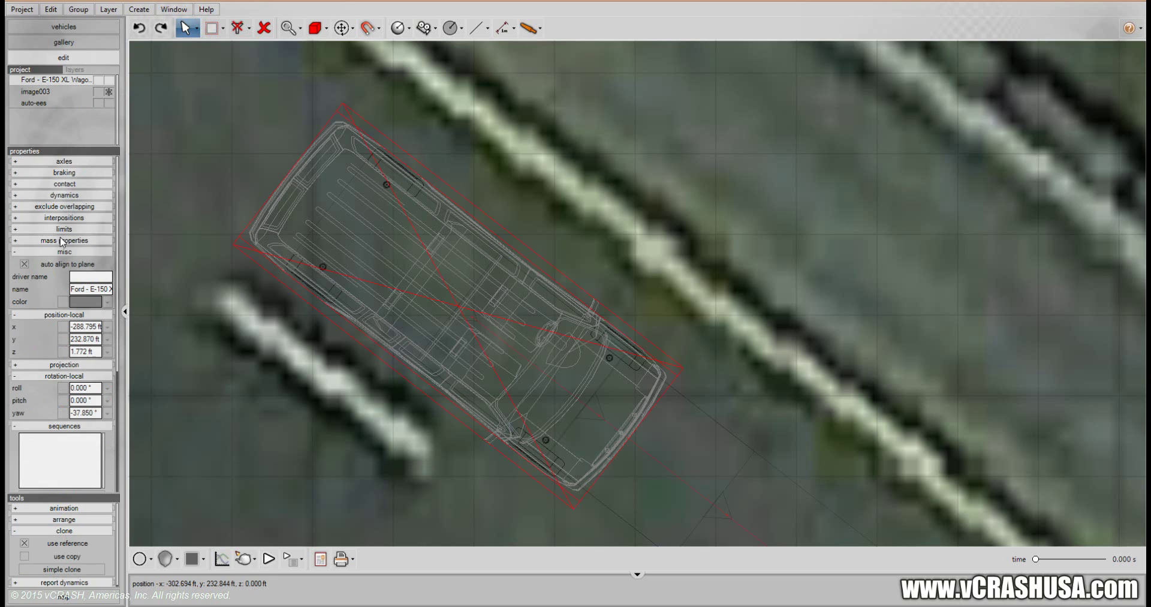
pyautogui.click(65, 252)
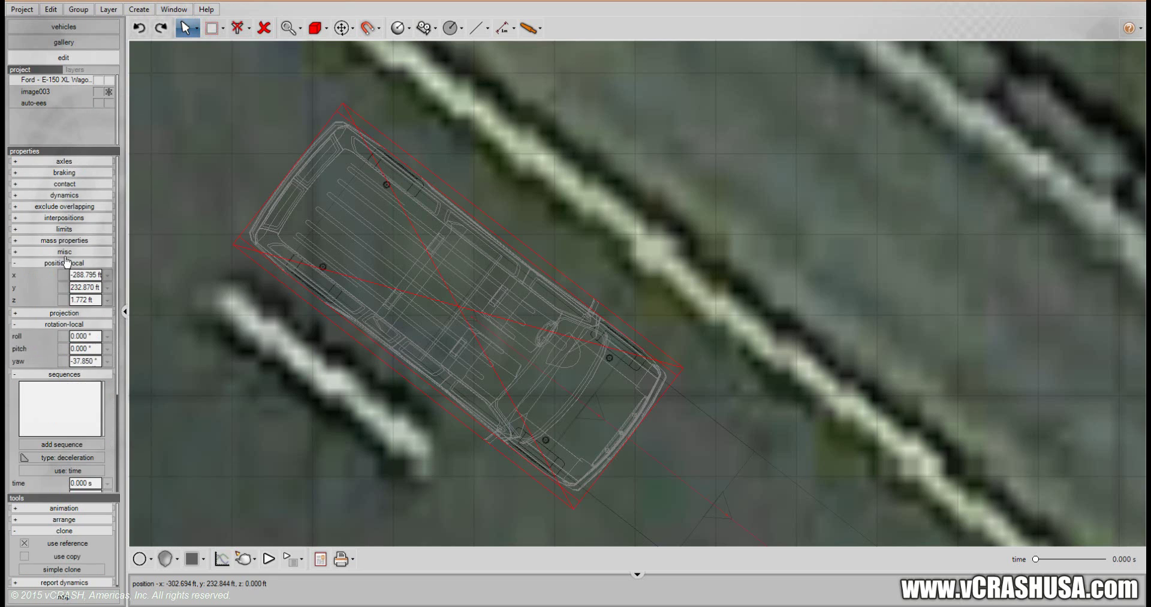
pyautogui.click(73, 195)
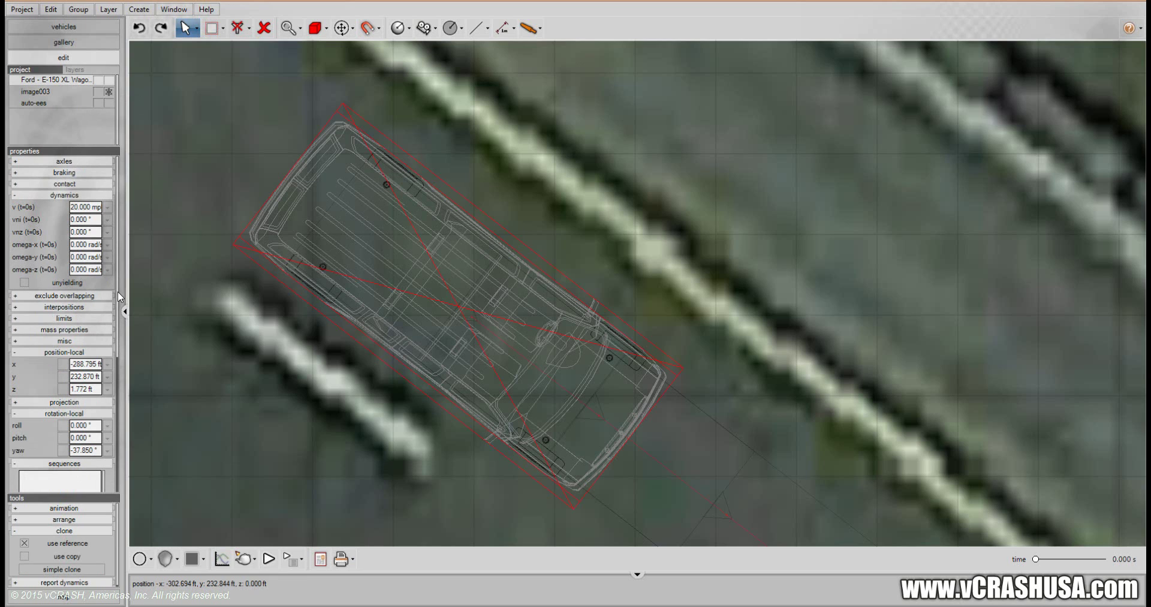
# Review the van's sequence properties and collapse the rotation-local group.
pyautogui.scroll(-5, 118, 295)
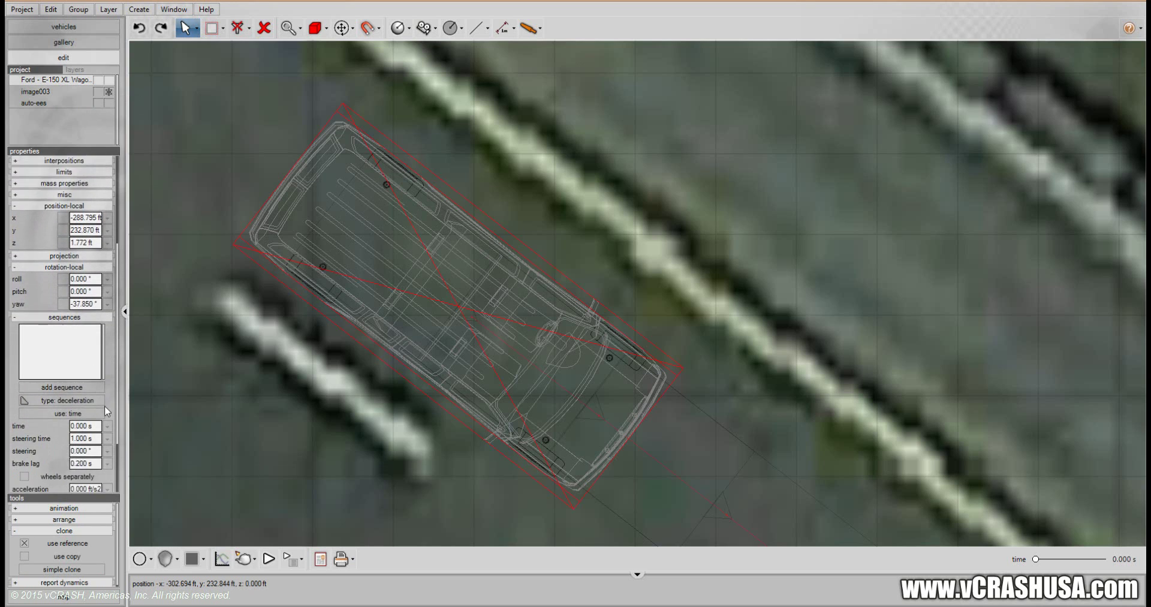
pyautogui.scroll(-3, 105, 406)
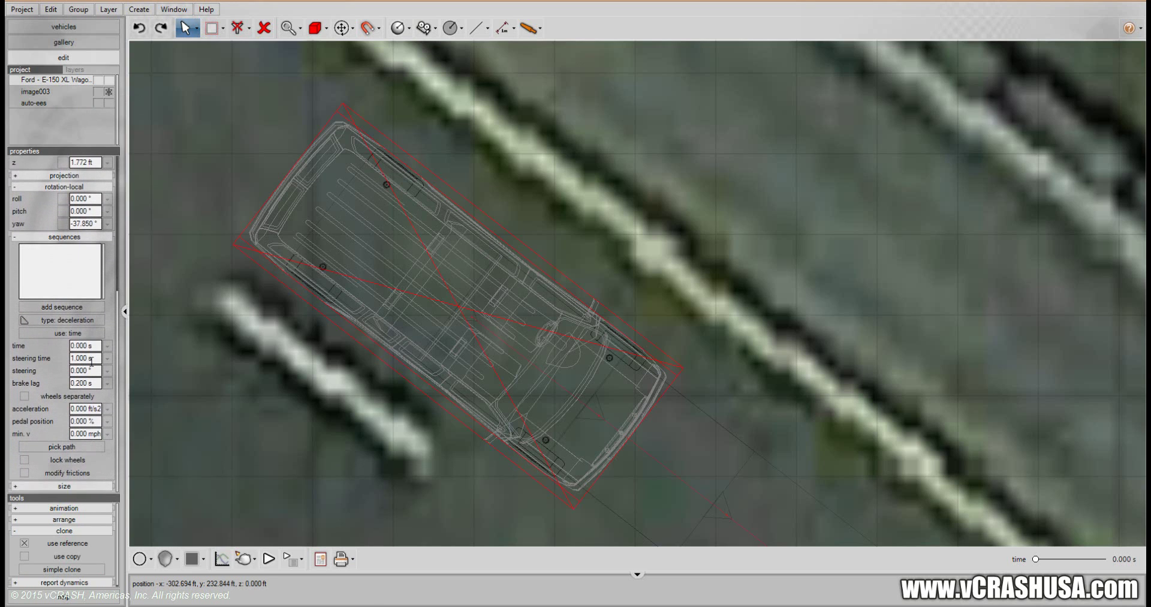
pyautogui.click(76, 188)
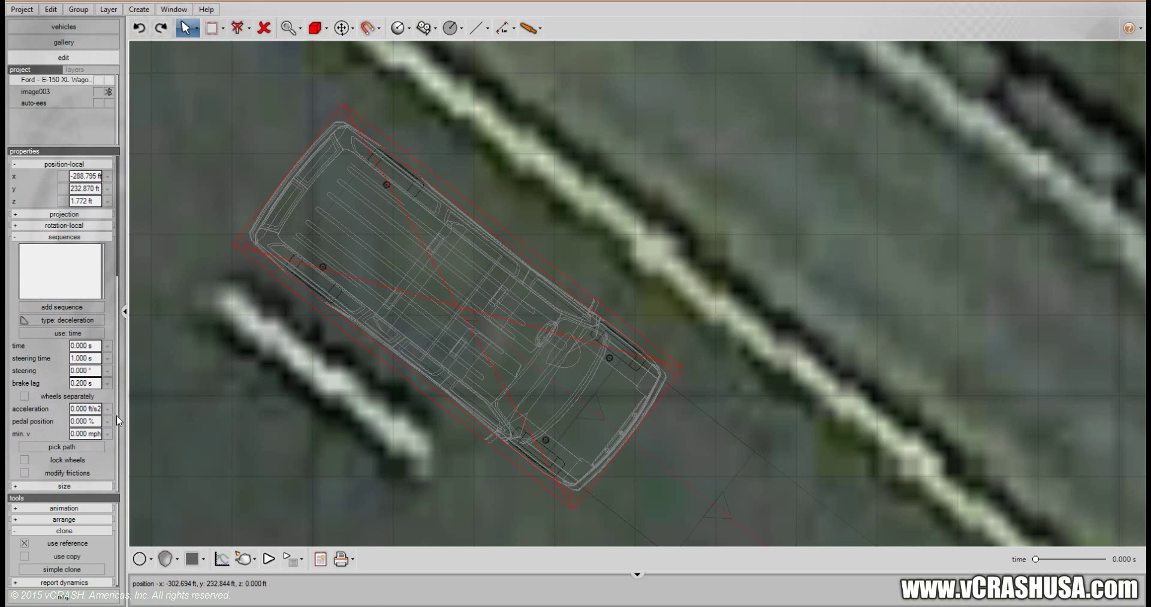
# Deselect the van, reselect it in the project's object list and look through its dynamics, position and sequence properties.
pyautogui.moveTo(237, 449); pyautogui.dragTo(210, 372)
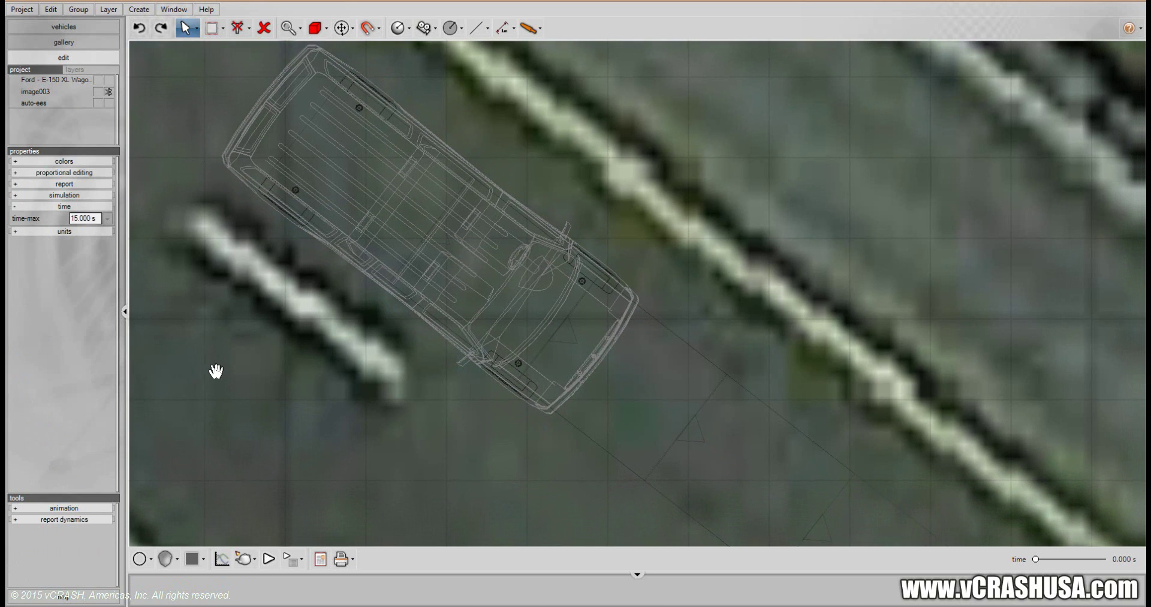
pyautogui.click(77, 81)
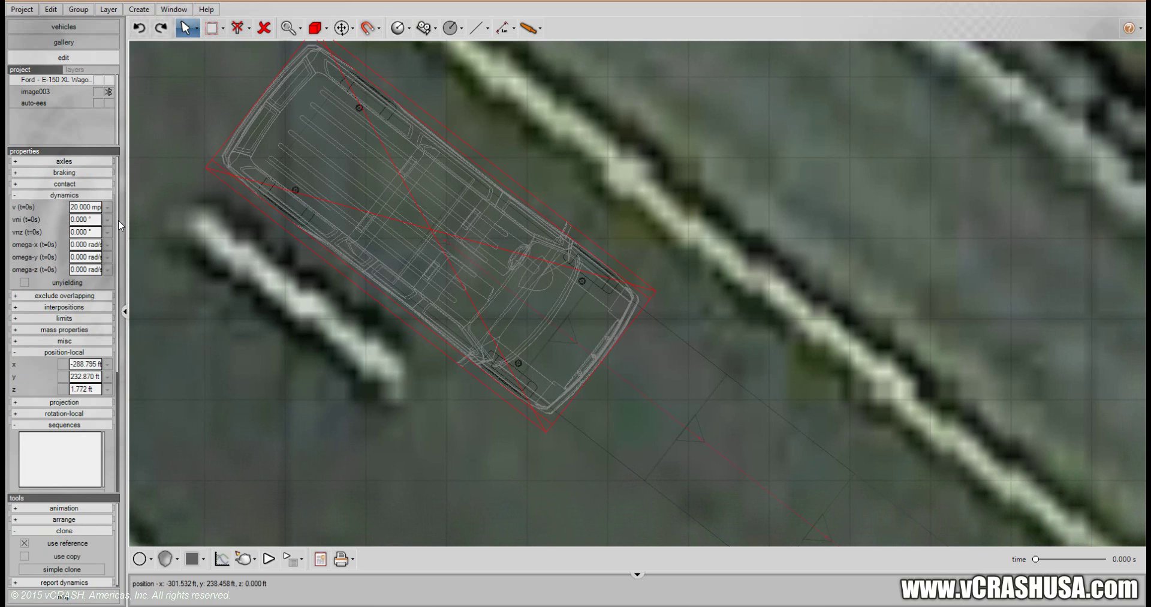
pyautogui.moveTo(119, 219); pyautogui.dragTo(118, 233)
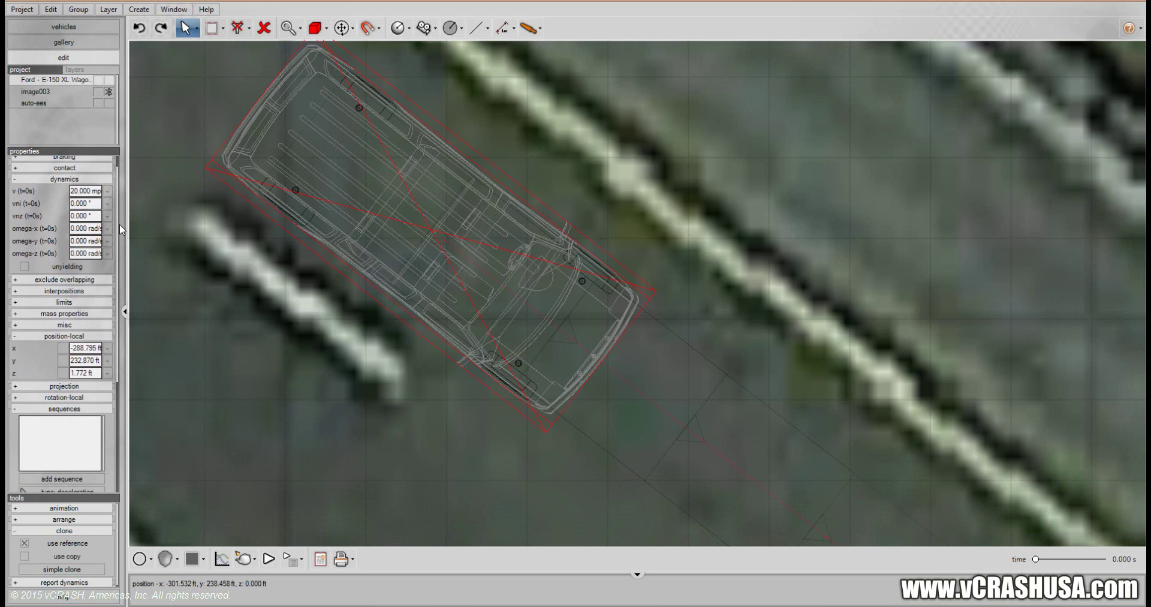
pyautogui.moveTo(115, 225); pyautogui.dragTo(125, 39)
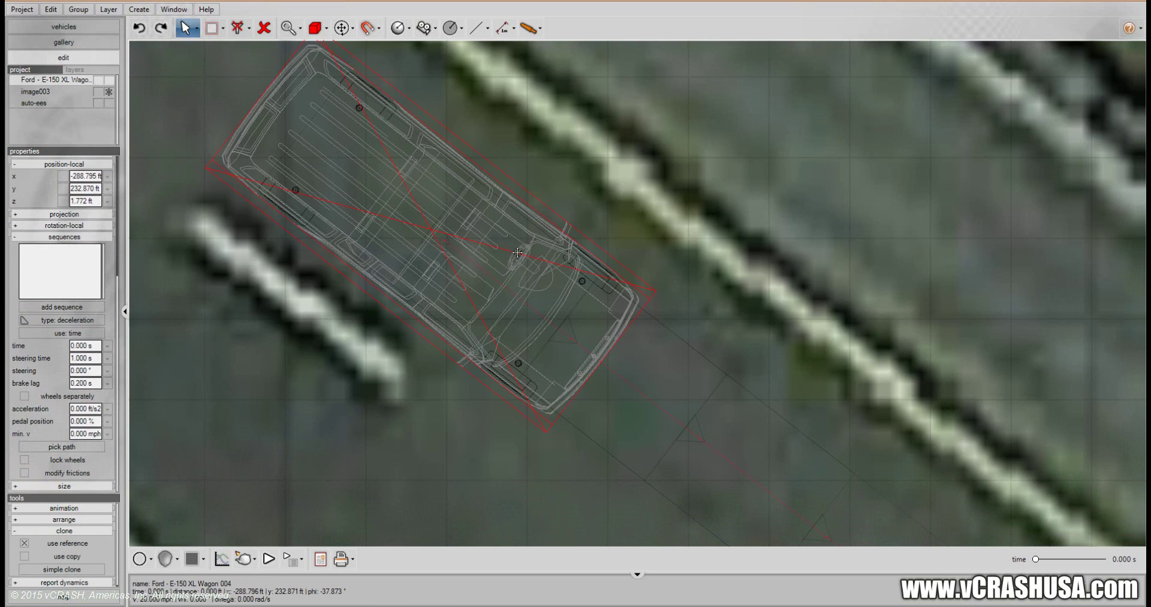
# Switch to Select, Move And Manipulate and give the van a deceleration sequence with about -15.2° steering and 1.98 s steering time.
pyautogui.click(197, 28)
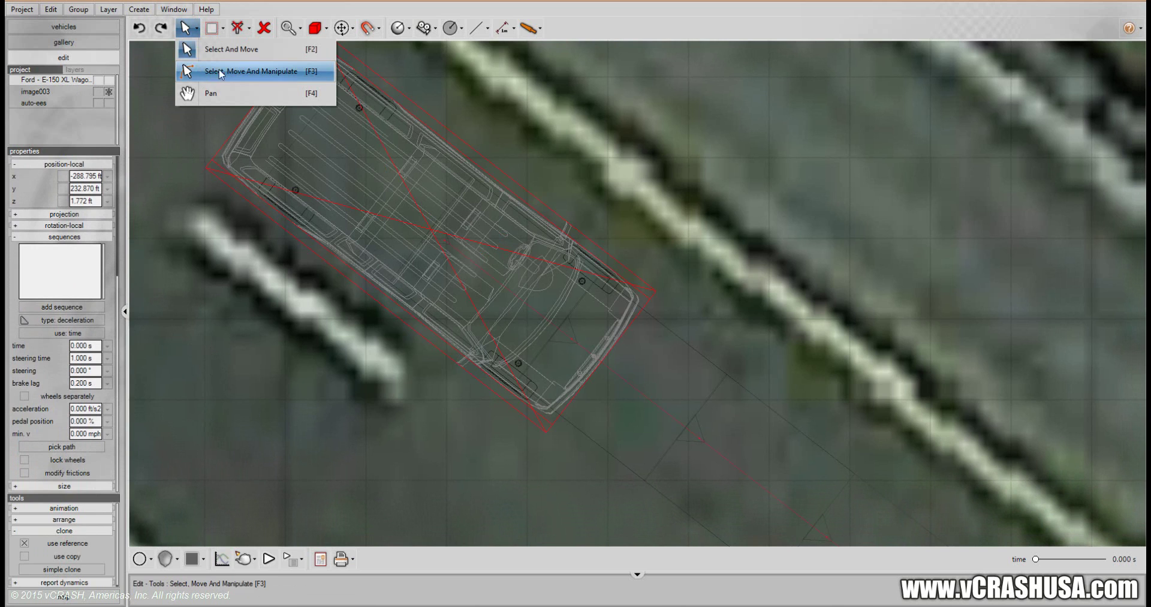
pyautogui.click(220, 72)
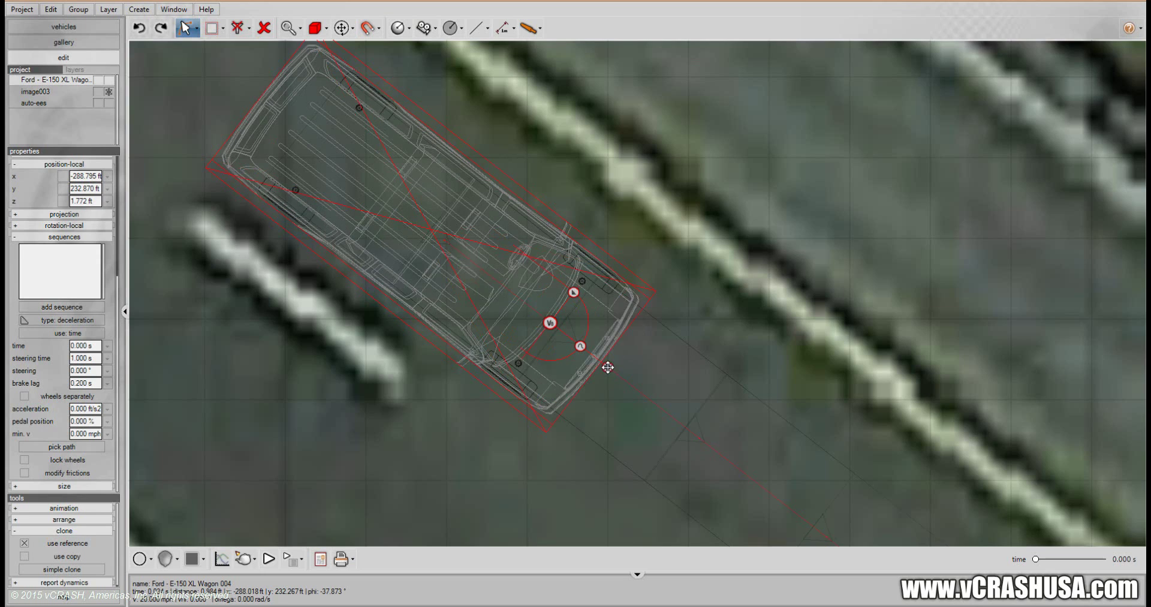
pyautogui.moveTo(609, 367); pyautogui.dragTo(588, 391)
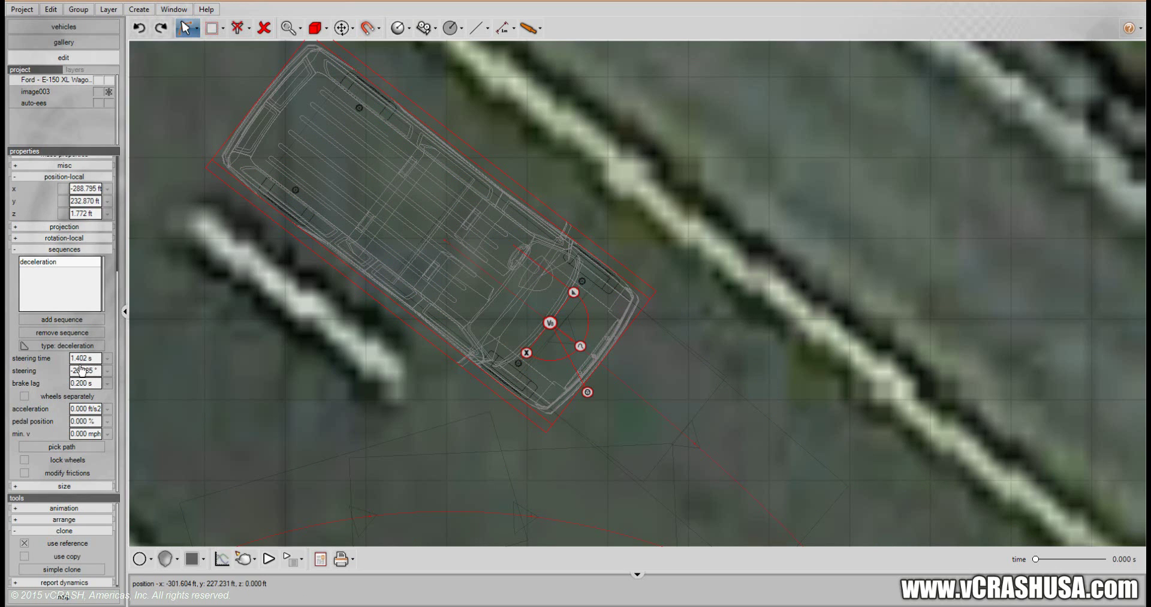
pyautogui.moveTo(588, 391); pyautogui.dragTo(620, 381)
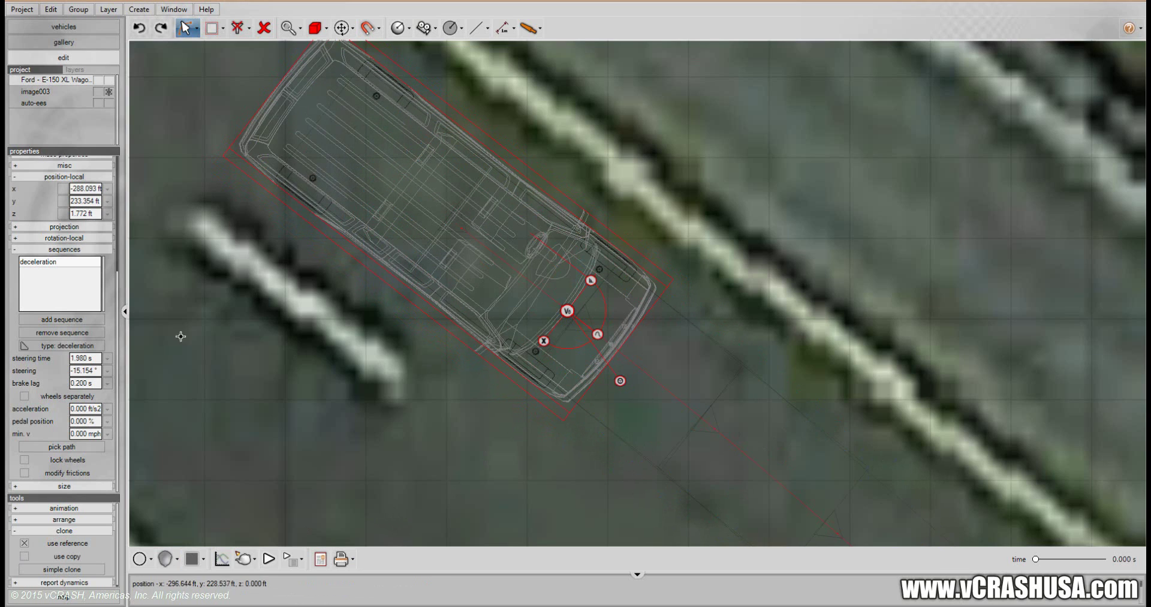
# Adjust the van's steering handle to -30° steering with a steering time of about 3.98 s.
pyautogui.doubleClick(84, 370)
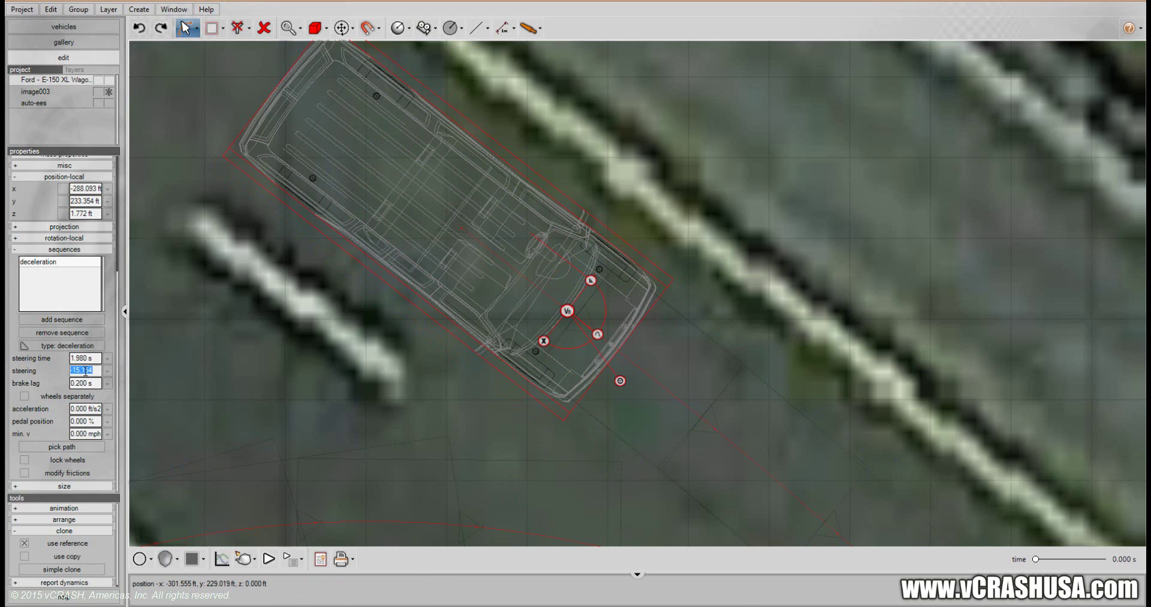
pyautogui.click(84, 358)
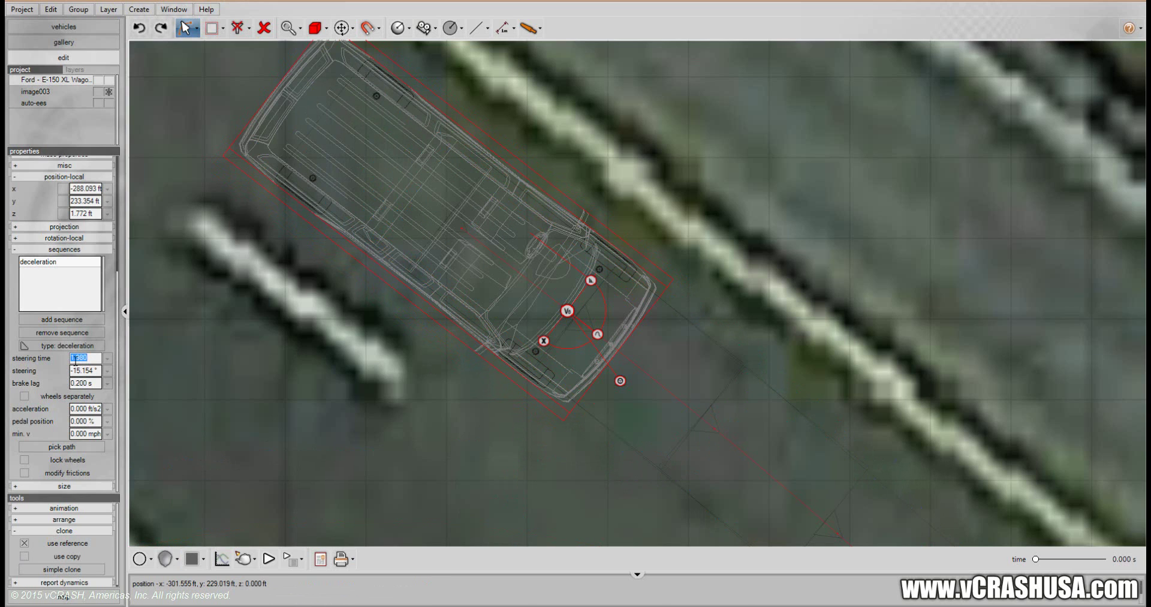
pyautogui.click(89, 357)
pyautogui.click(91, 371)
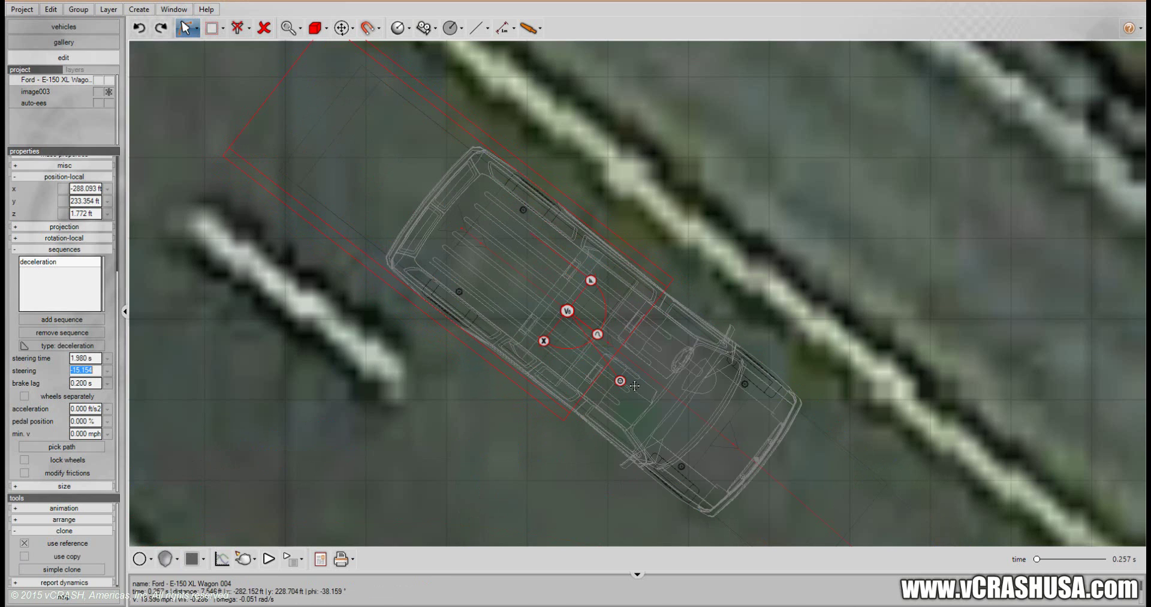
pyautogui.moveTo(622, 380); pyautogui.dragTo(577, 373)
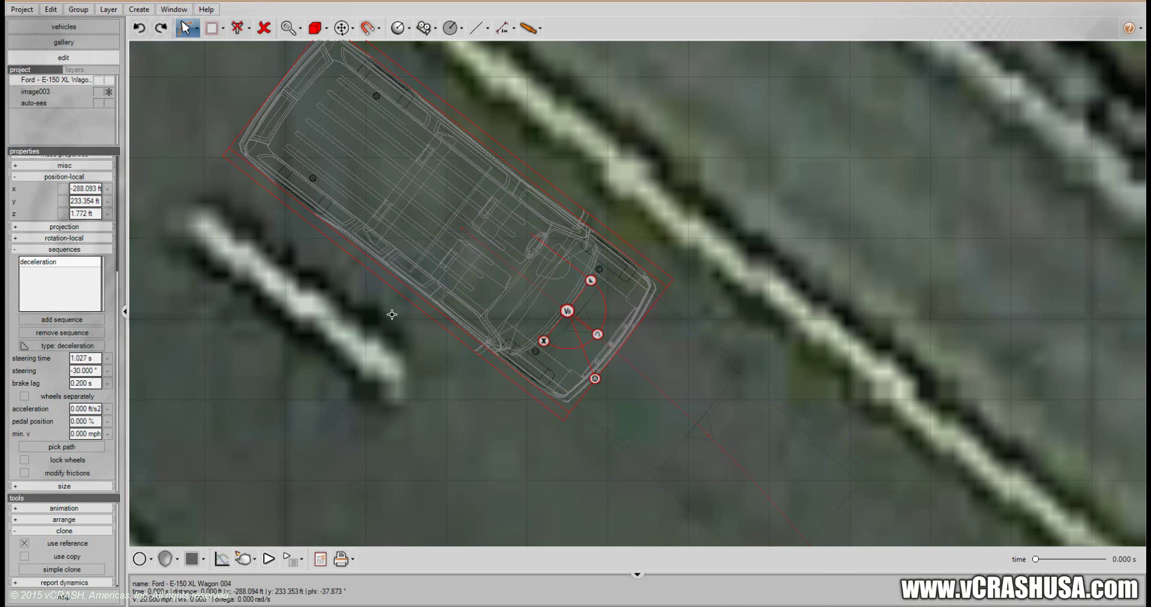
pyautogui.click(107, 371)
pyautogui.moveTo(57, 373); pyautogui.dragTo(88, 362)
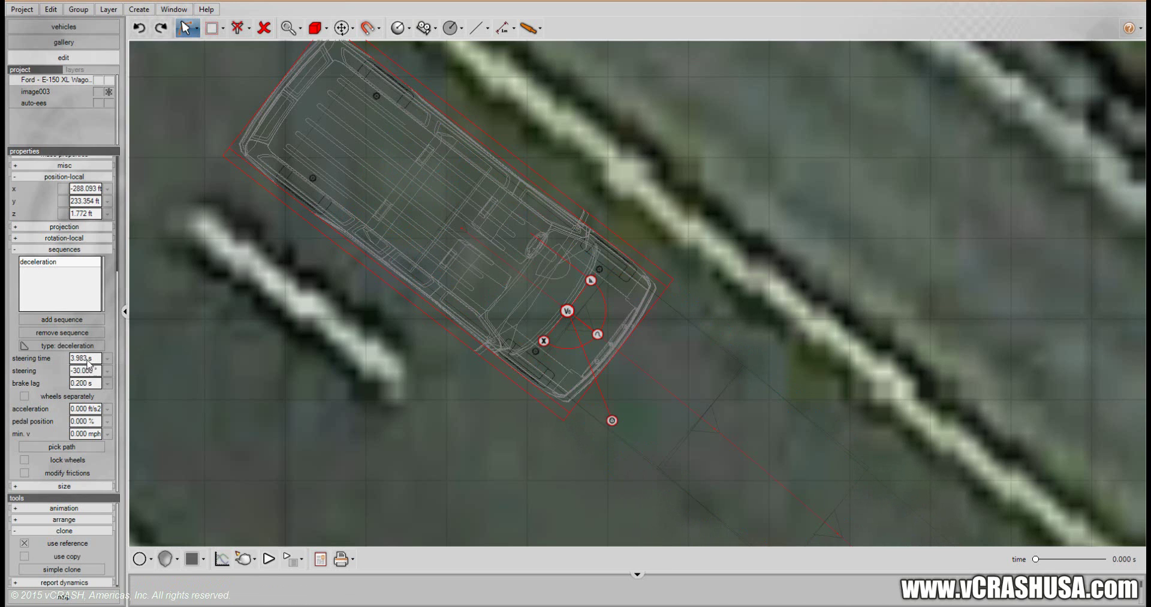
# Deselect the van and set the simulation playback speed to 1/16x.
pyautogui.moveTo(245, 413); pyautogui.dragTo(221, 354)
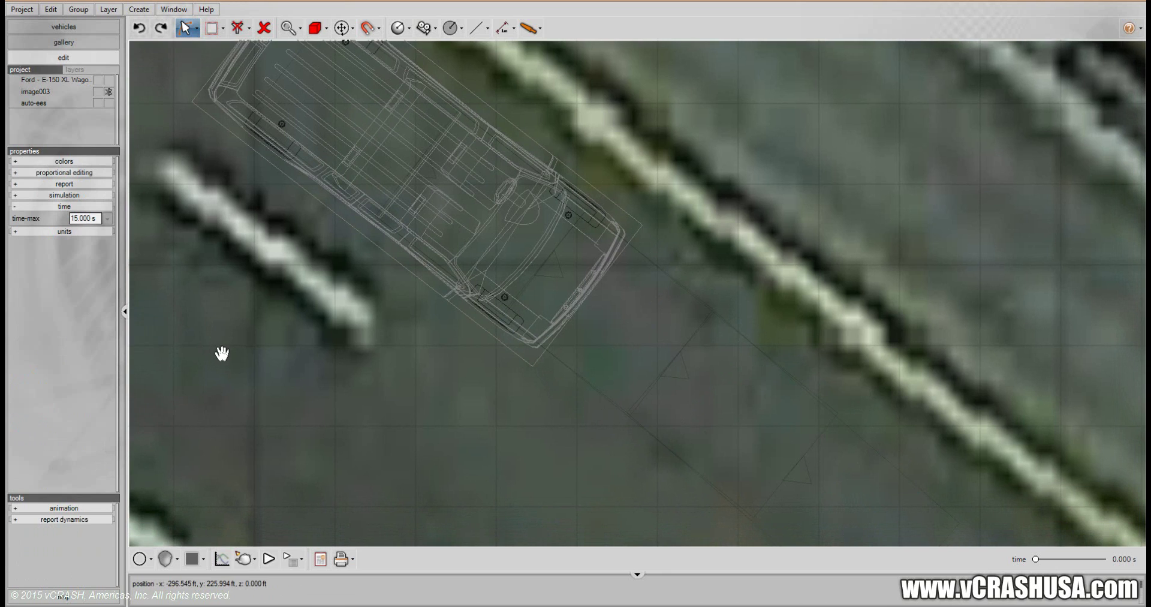
pyautogui.moveTo(314, 376); pyautogui.dragTo(245, 367)
pyautogui.scroll(-3, 318, 320)
pyautogui.scroll(3, 350, 327)
pyautogui.scroll(1, 351, 326)
pyautogui.scroll(-2, 279, 379)
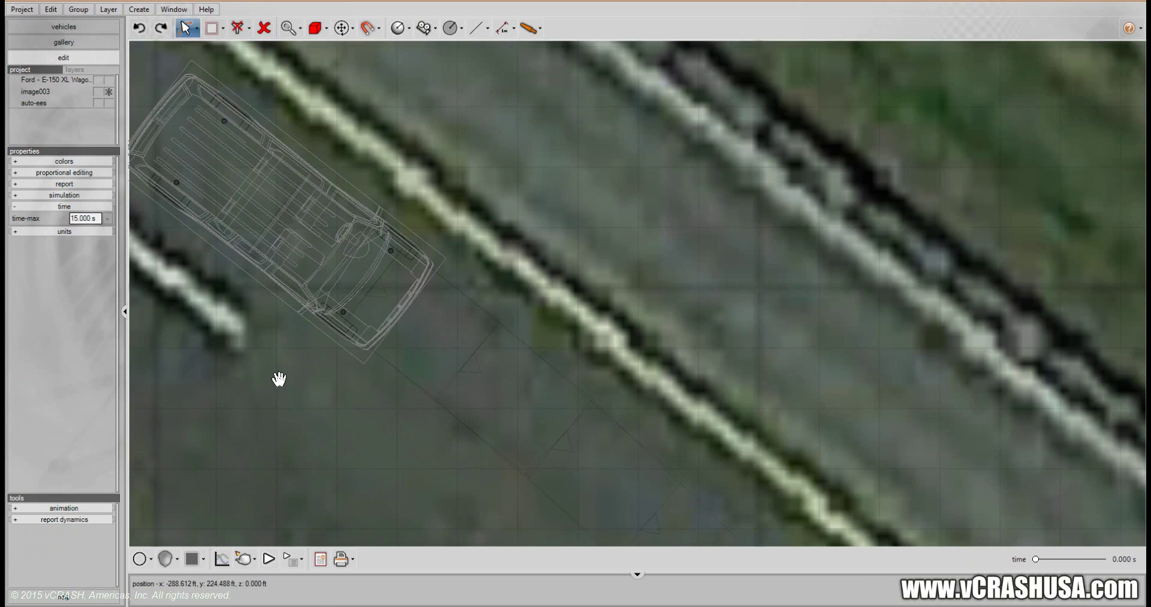
pyautogui.click(297, 560)
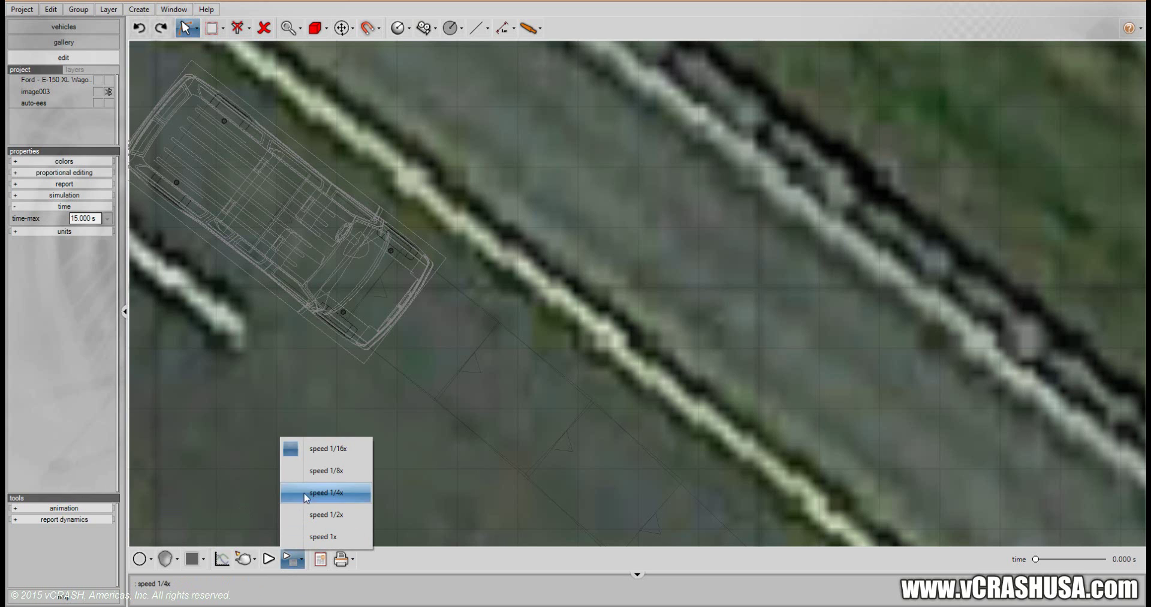
pyautogui.click(308, 446)
# Reselect the van, shorten its steering time to 0.5 s in the deceleration sequence, and deselect it.
pyautogui.click(301, 221)
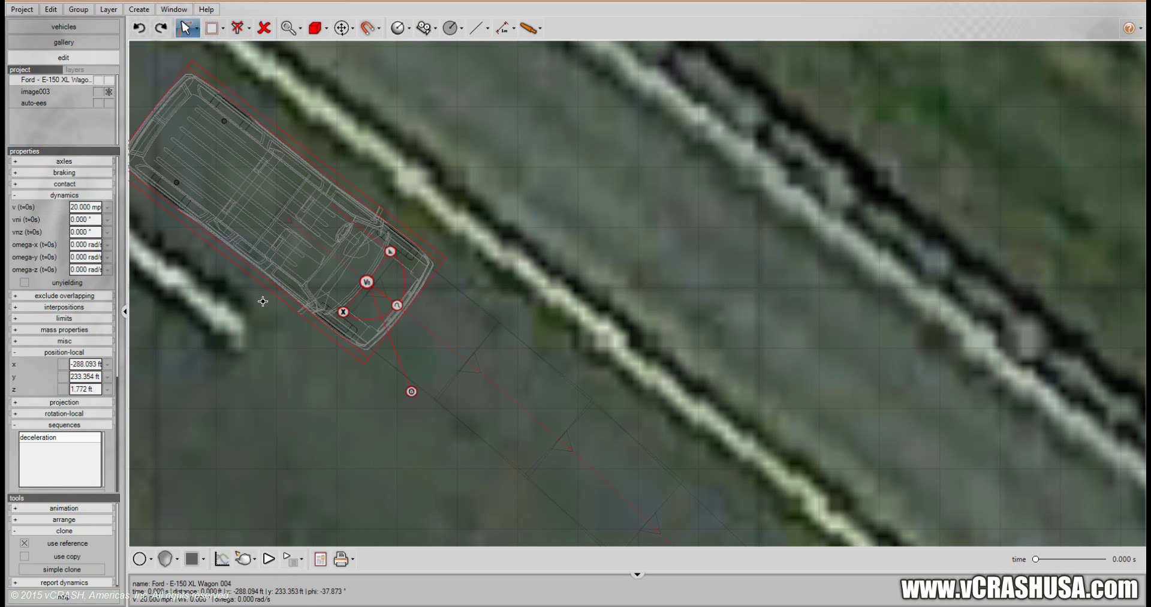
pyautogui.moveTo(412, 392); pyautogui.dragTo(407, 379)
pyautogui.moveTo(118, 376); pyautogui.dragTo(110, 507)
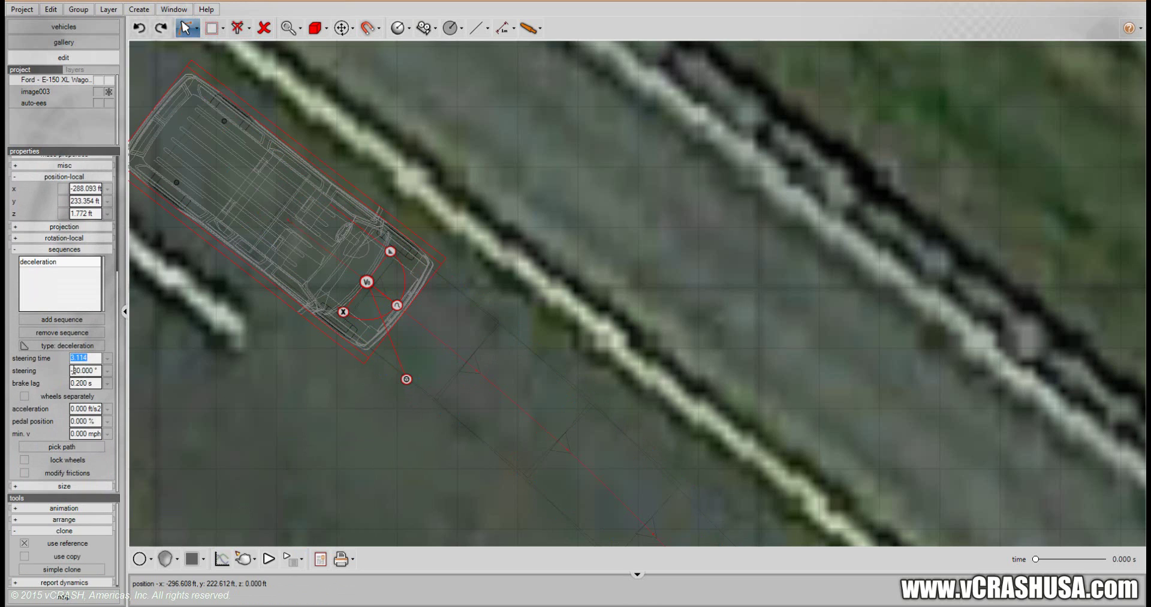
pyautogui.click(75, 371)
pyautogui.press('Return')
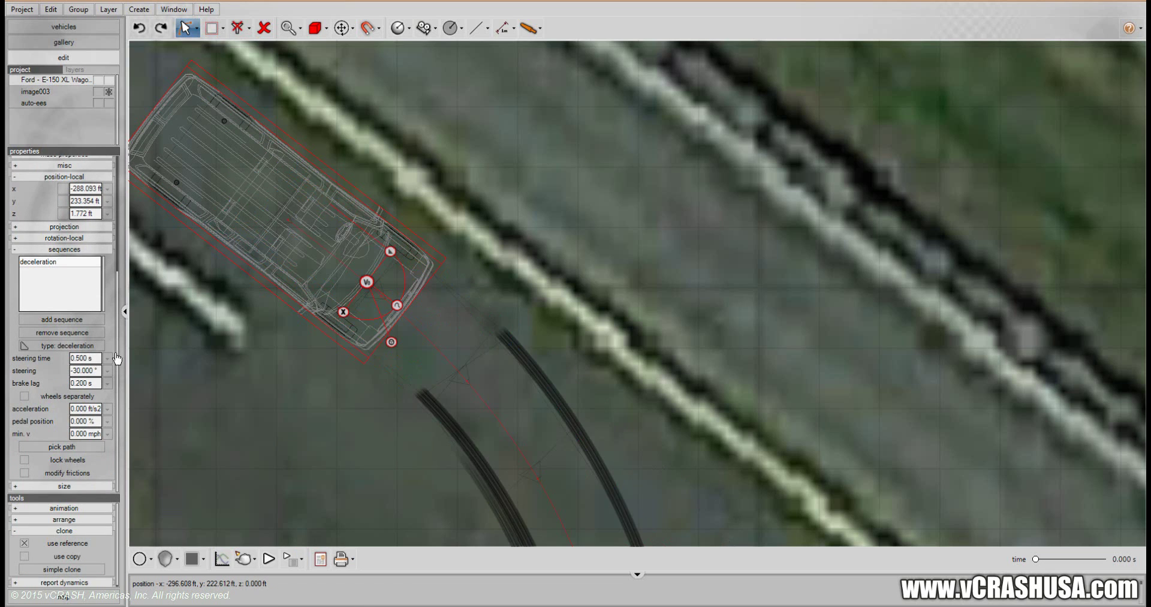
pyautogui.click(293, 449)
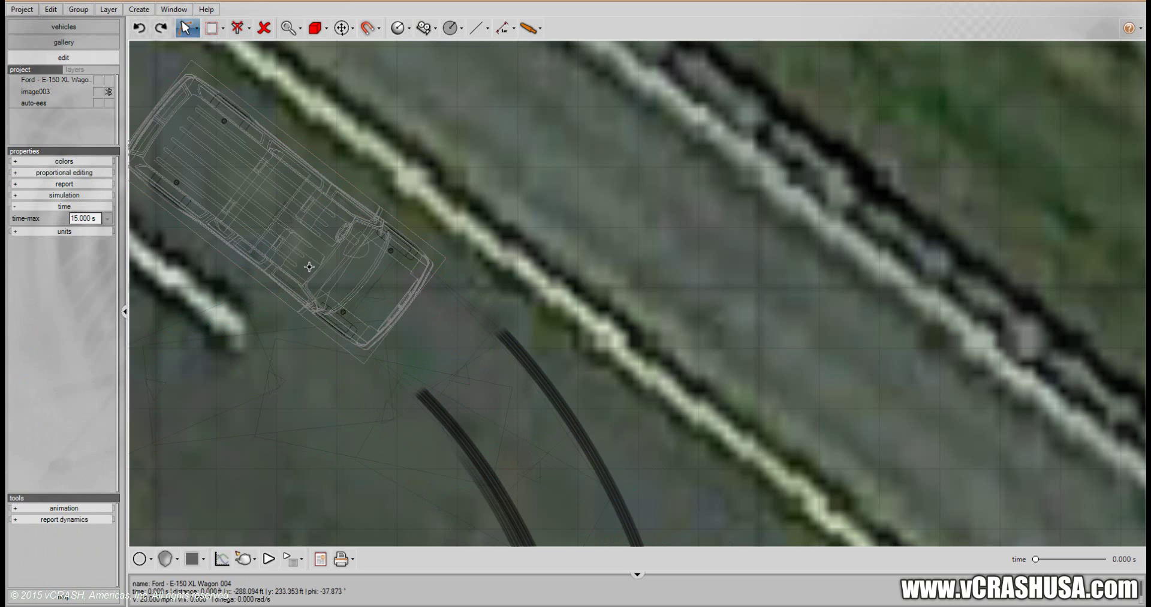
# Scrub the simulation to about 0.42 s and back to the start to examine the van's turn and tire marks.
pyautogui.click(309, 266)
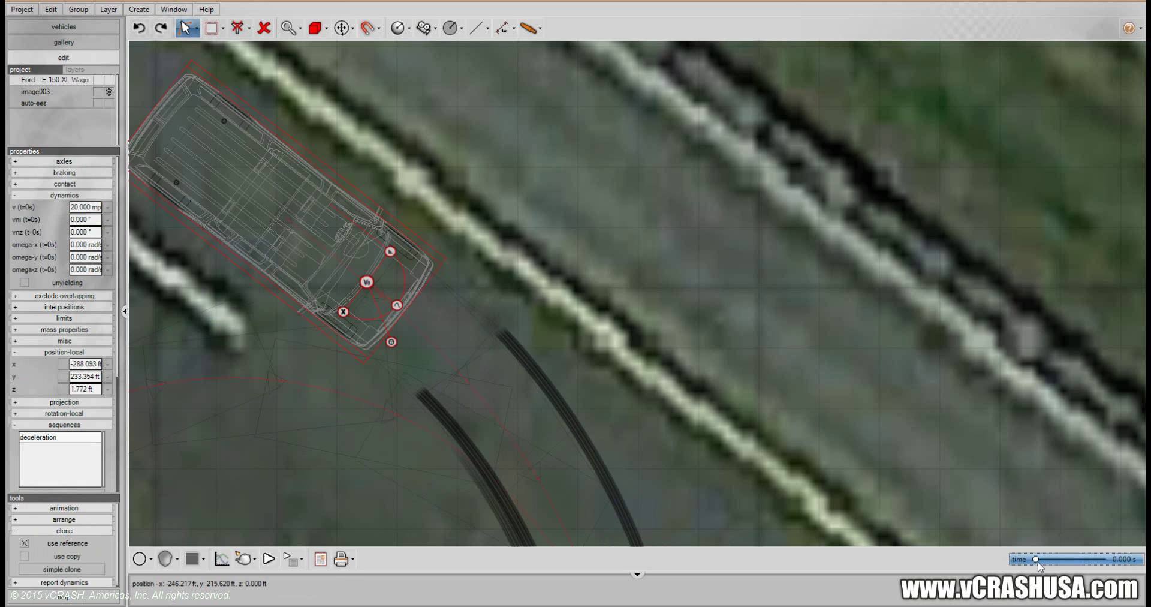
pyautogui.scroll(5, 1038, 559)
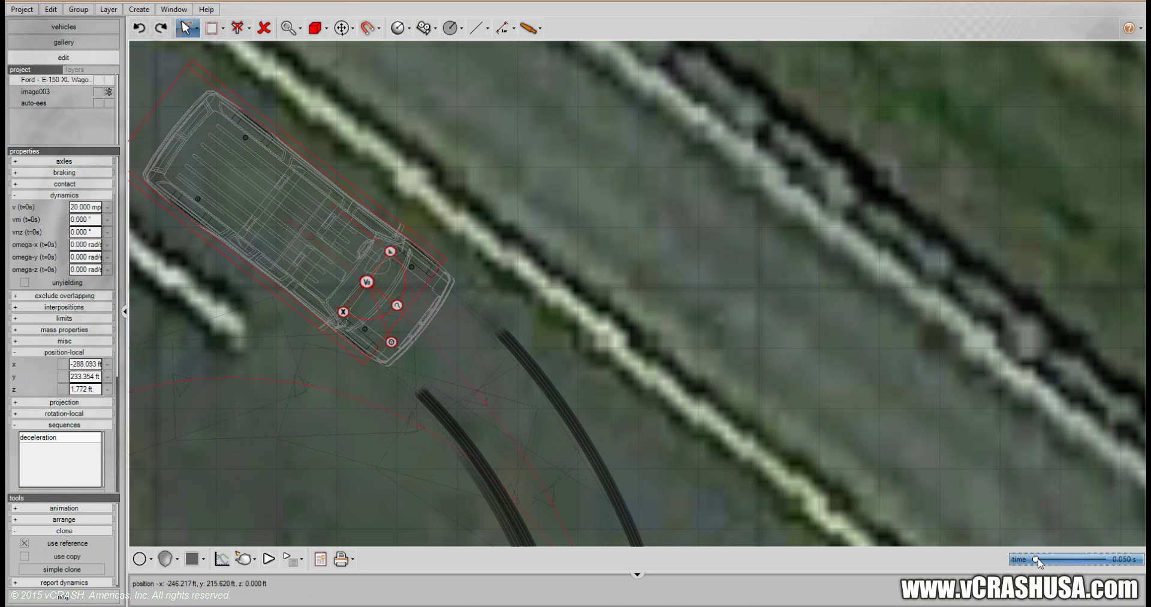
pyautogui.moveTo(1037, 558); pyautogui.dragTo(1044, 563)
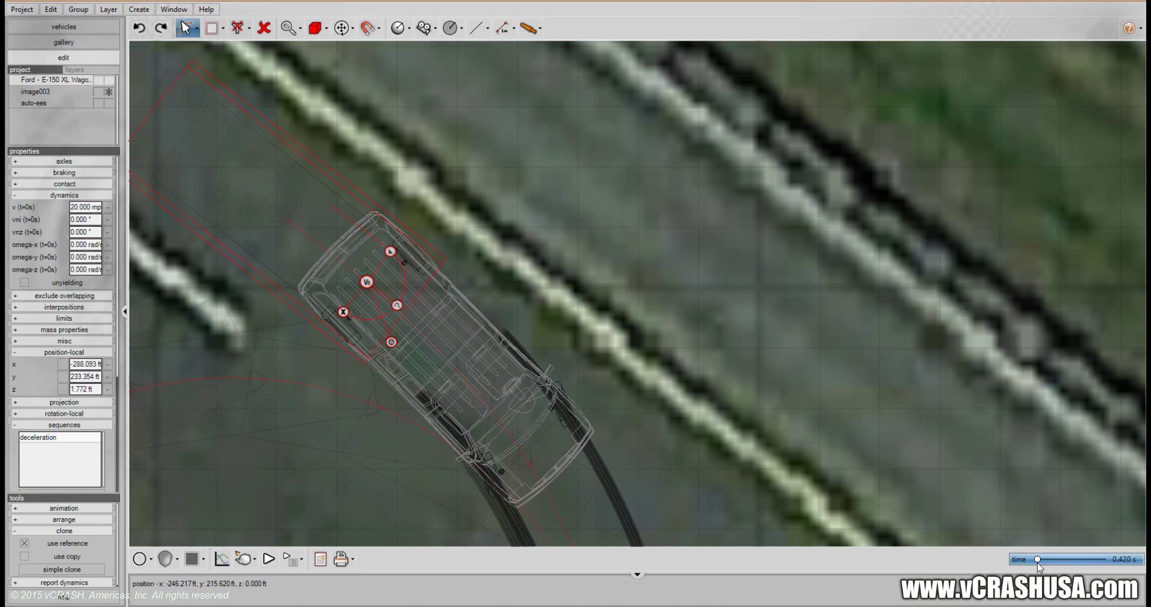
pyautogui.moveTo(821, 452); pyautogui.dragTo(782, 319)
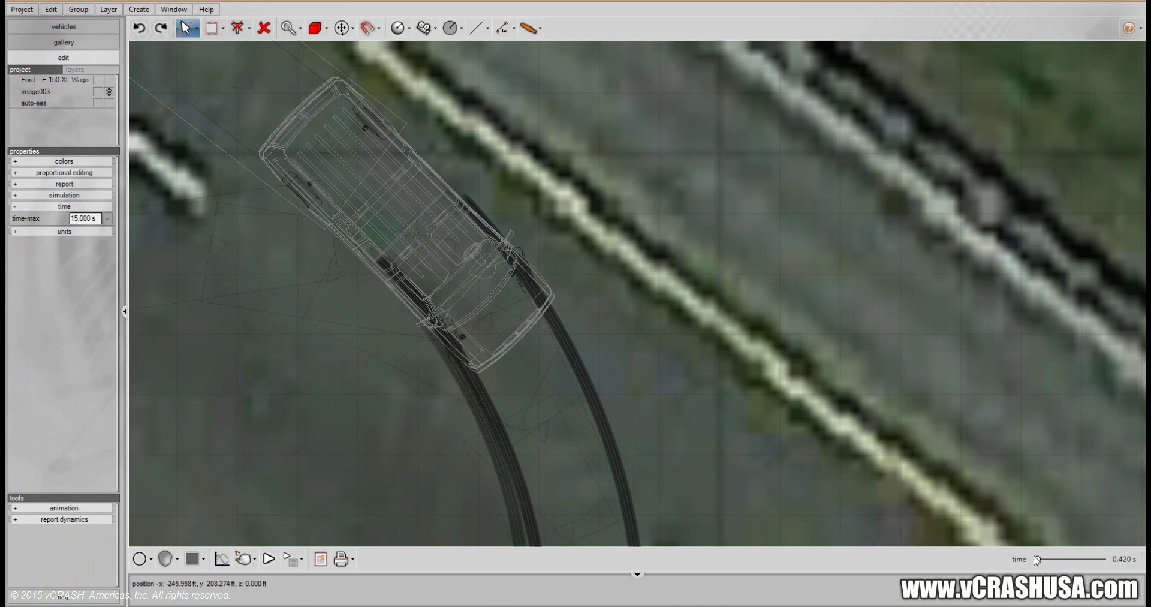
pyautogui.moveTo(1037, 560); pyautogui.dragTo(1042, 566)
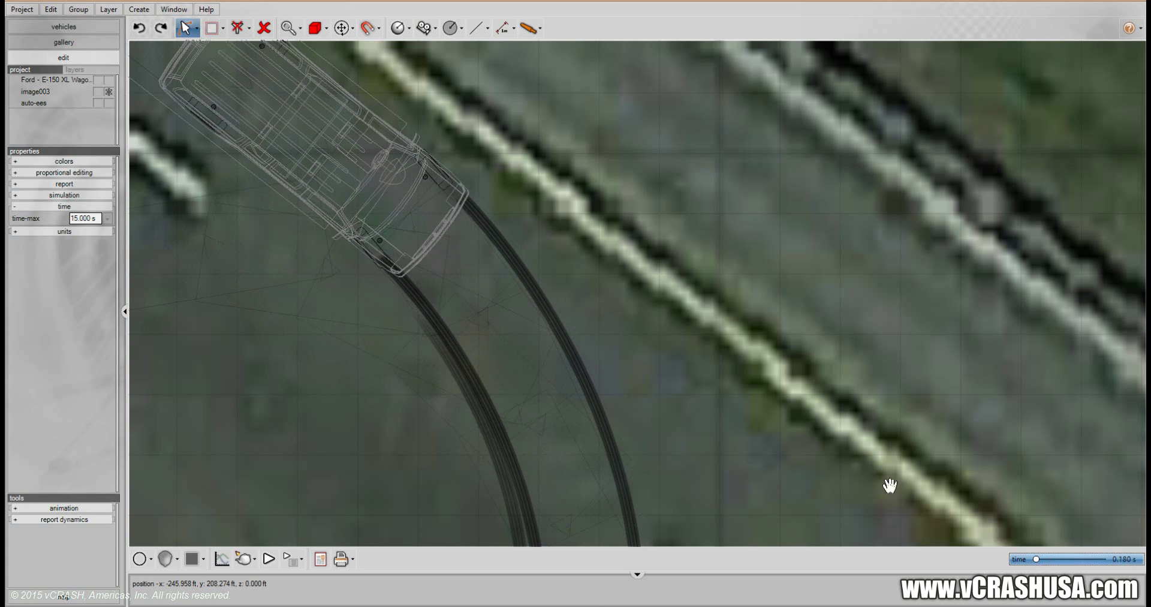
pyautogui.moveTo(676, 308); pyautogui.dragTo(751, 419, button='middle')
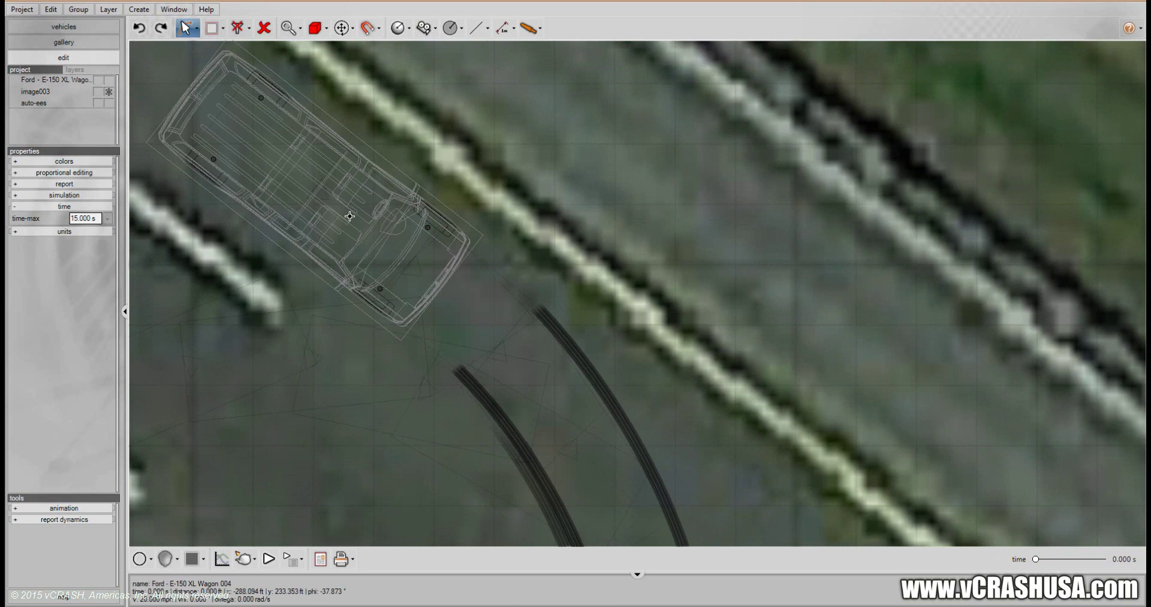
# Select the van, set its sequence's steering time to 1 s, and deselect it.
pyautogui.click(317, 193)
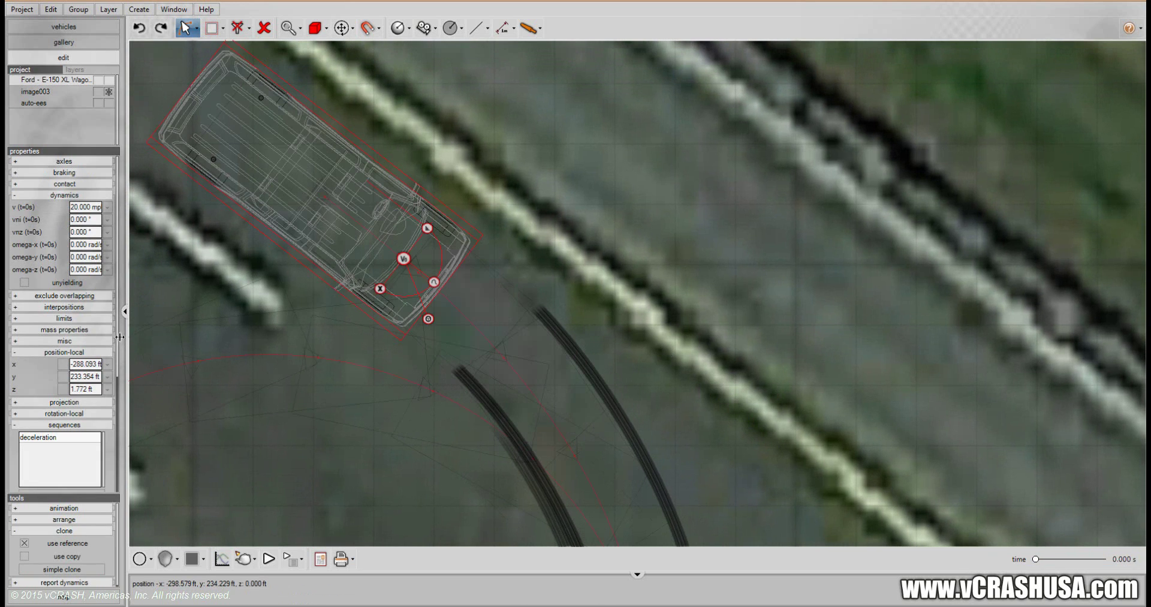
pyautogui.scroll(-5, 115, 373)
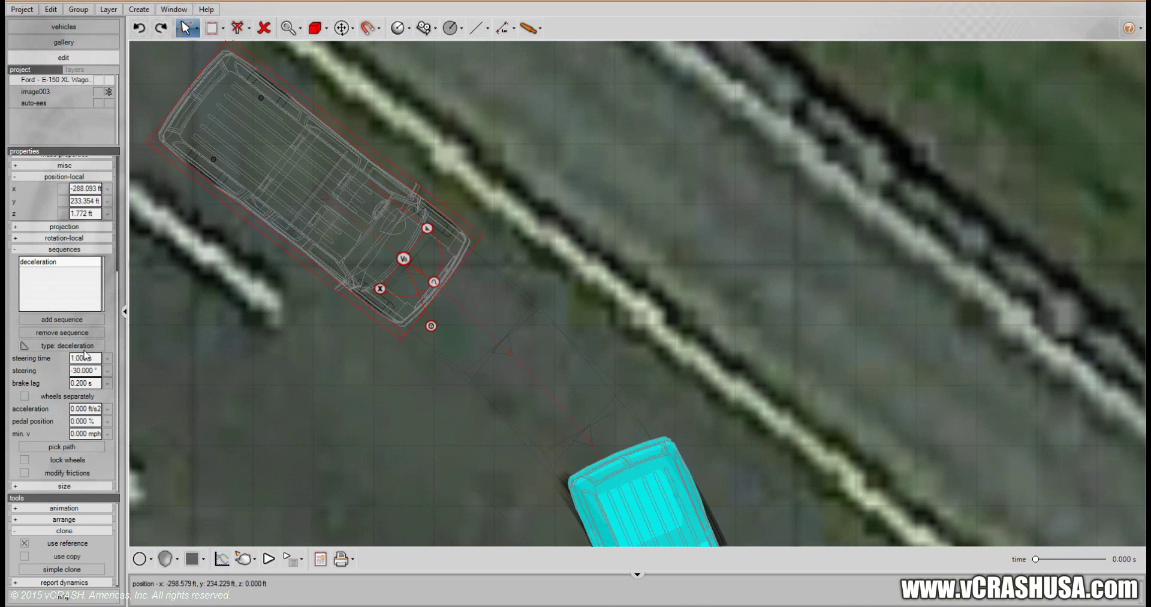
pyautogui.click(822, 308)
# Scrub the simulation to about 1.1 s and back to the start to examine the van's more gradual turn.
pyautogui.moveTo(822, 308); pyautogui.dragTo(775, 216, button='middle')
pyautogui.scroll(-2, 776, 216)
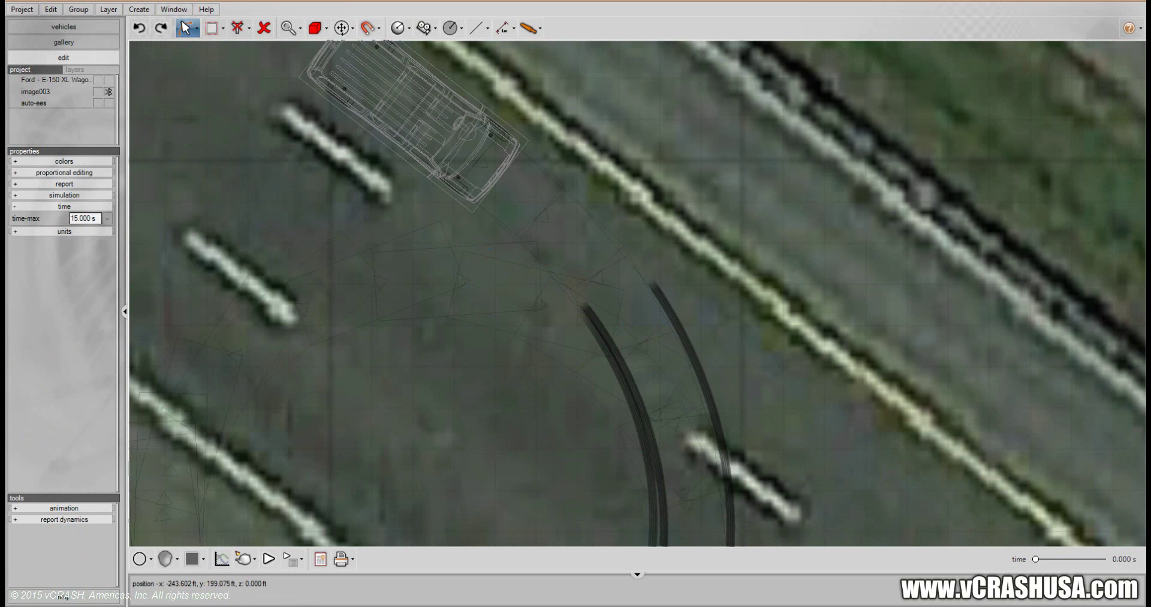
pyautogui.moveTo(1037, 561); pyautogui.dragTo(1057, 570)
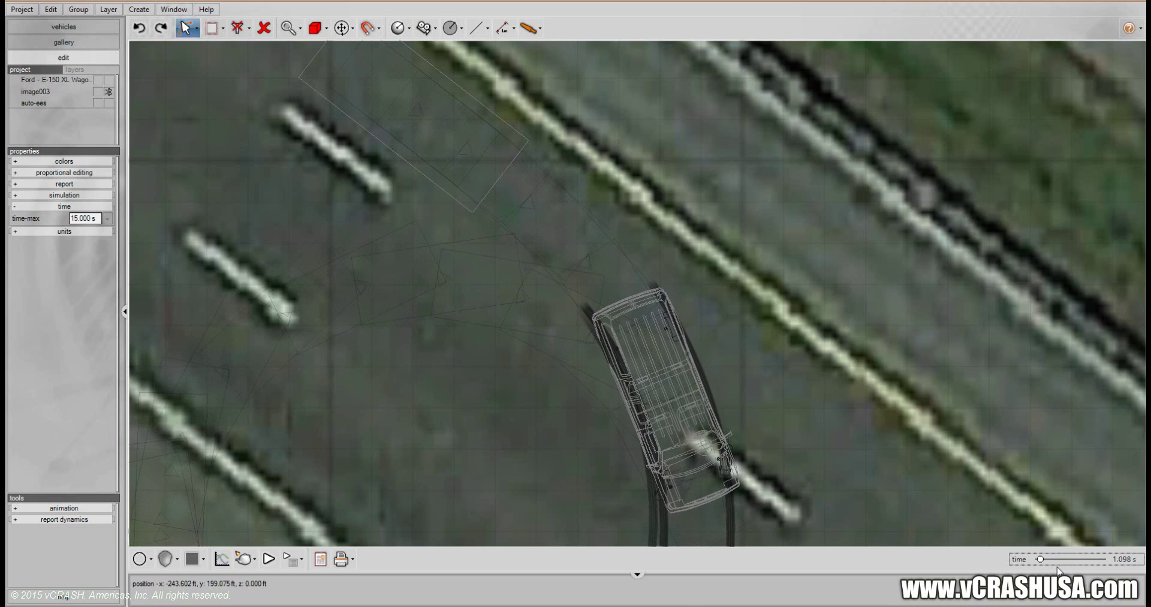
pyautogui.moveTo(1058, 571); pyautogui.dragTo(1036, 564)
pyautogui.moveTo(911, 400); pyautogui.dragTo(758, 326, button='middle')
pyautogui.scroll(-3, 898, 399)
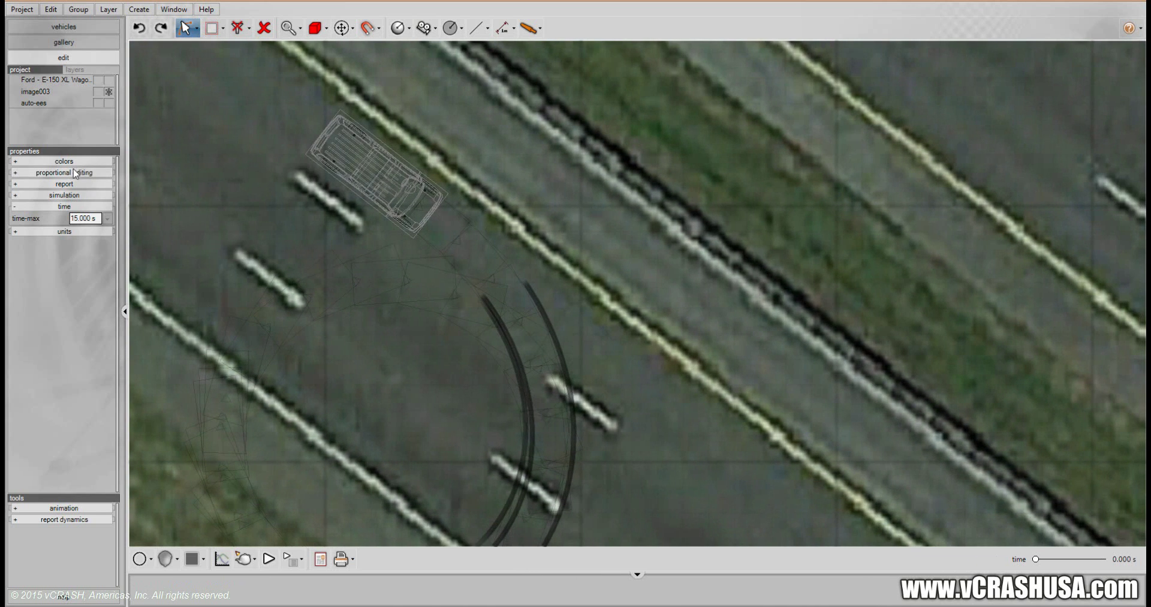
# Select the van in the project's object list and remove its deceleration sequence.
pyautogui.click(46, 82)
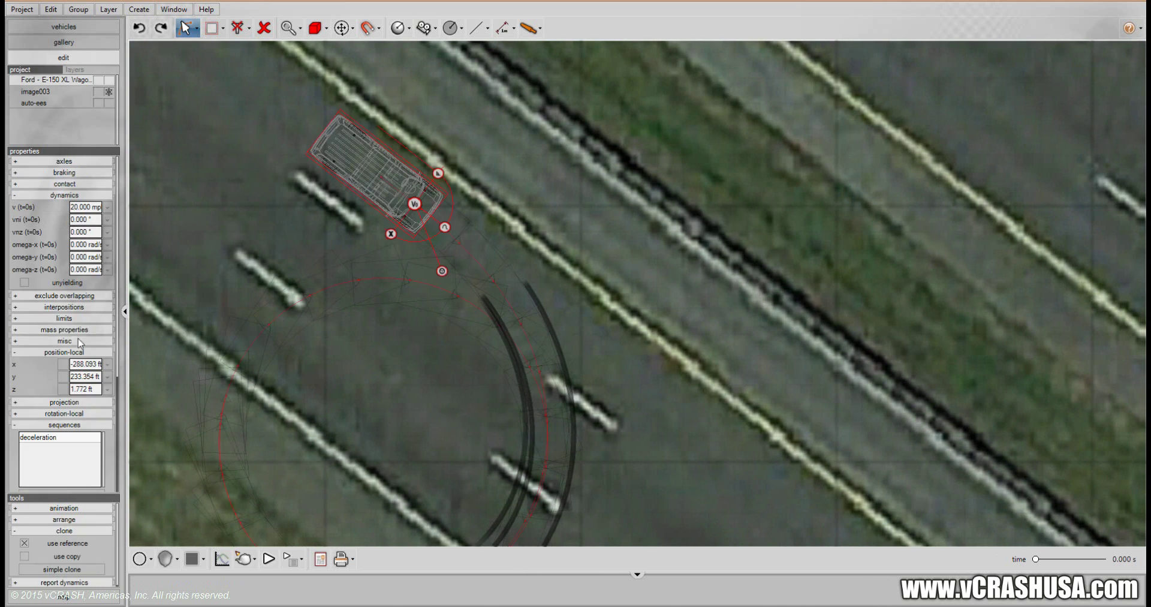
pyautogui.scroll(-5, 109, 390)
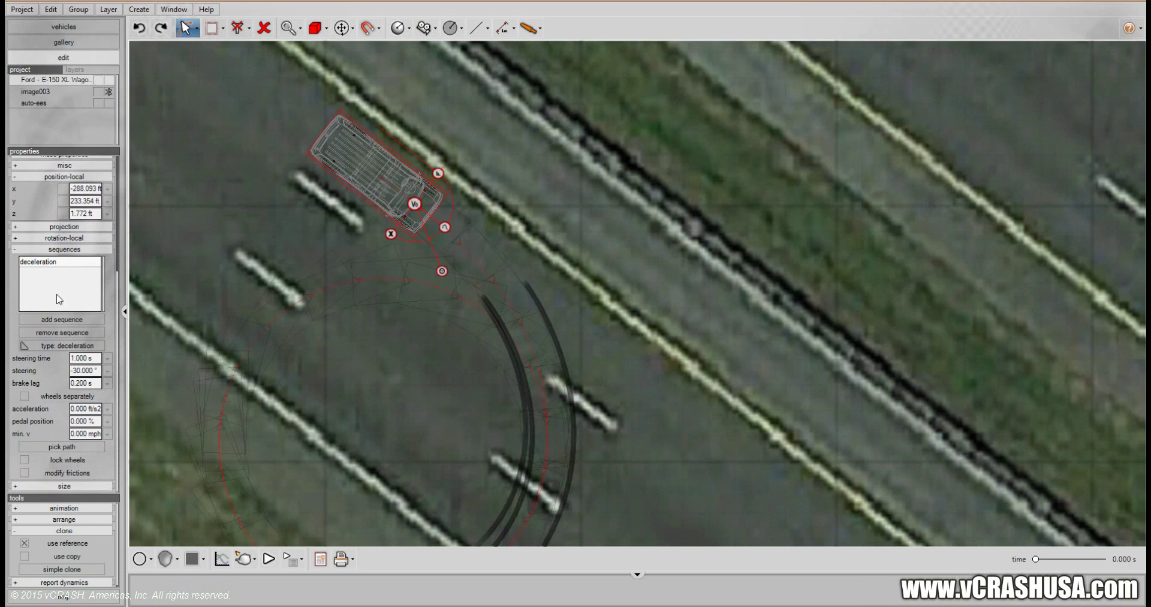
pyautogui.click(54, 263)
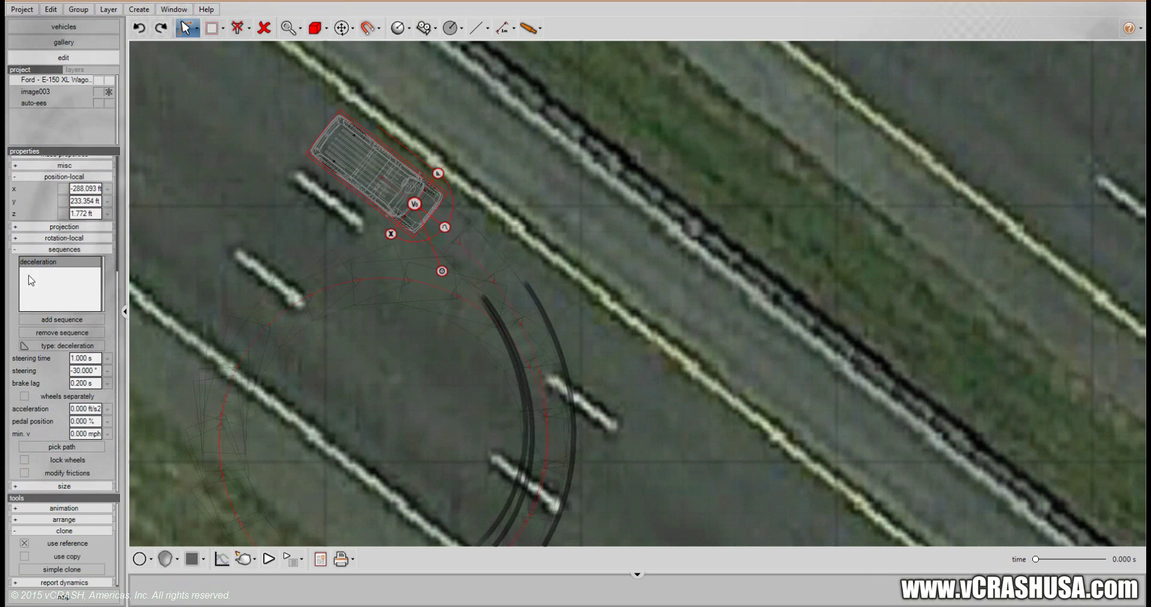
pyautogui.click(23, 305)
pyautogui.click(34, 266)
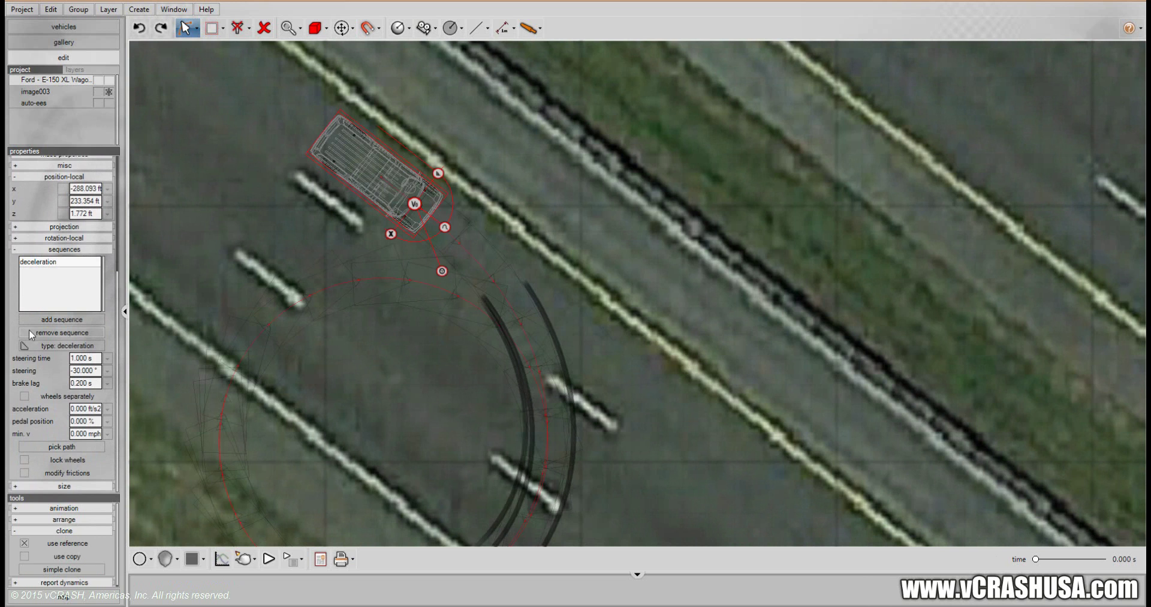
pyautogui.click(53, 331)
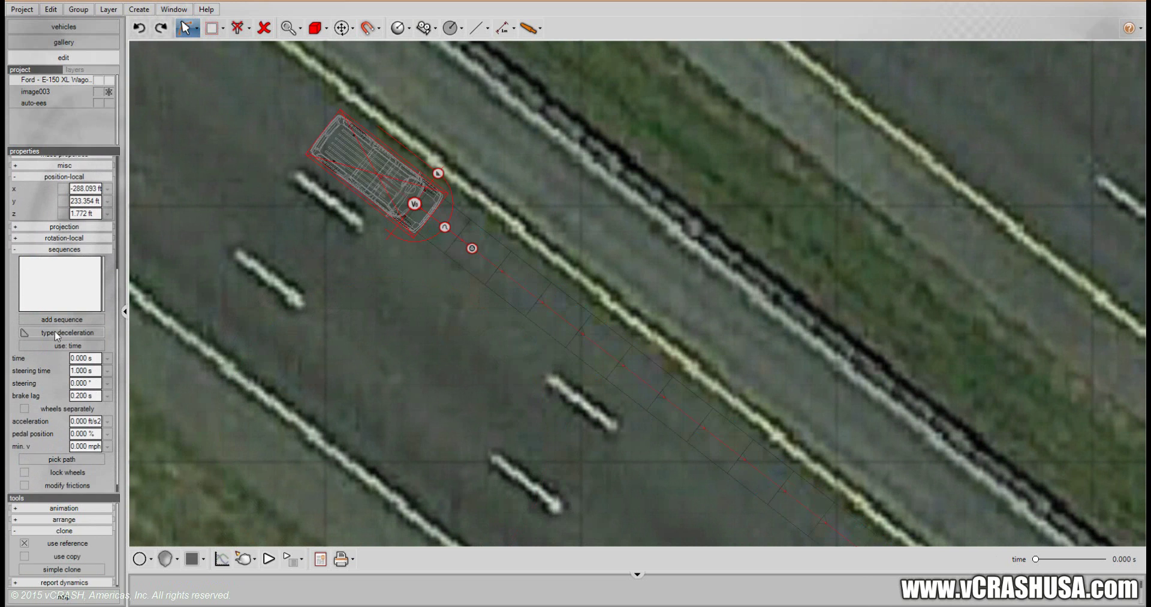
# Deselect the van and switch its rendering from wireframe to solid shading, with the highway ahead of it in view.
pyautogui.moveTo(289, 394); pyautogui.dragTo(233, 108)
pyautogui.scroll(-5, 246, 358)
pyautogui.scroll(-3, 257, 164)
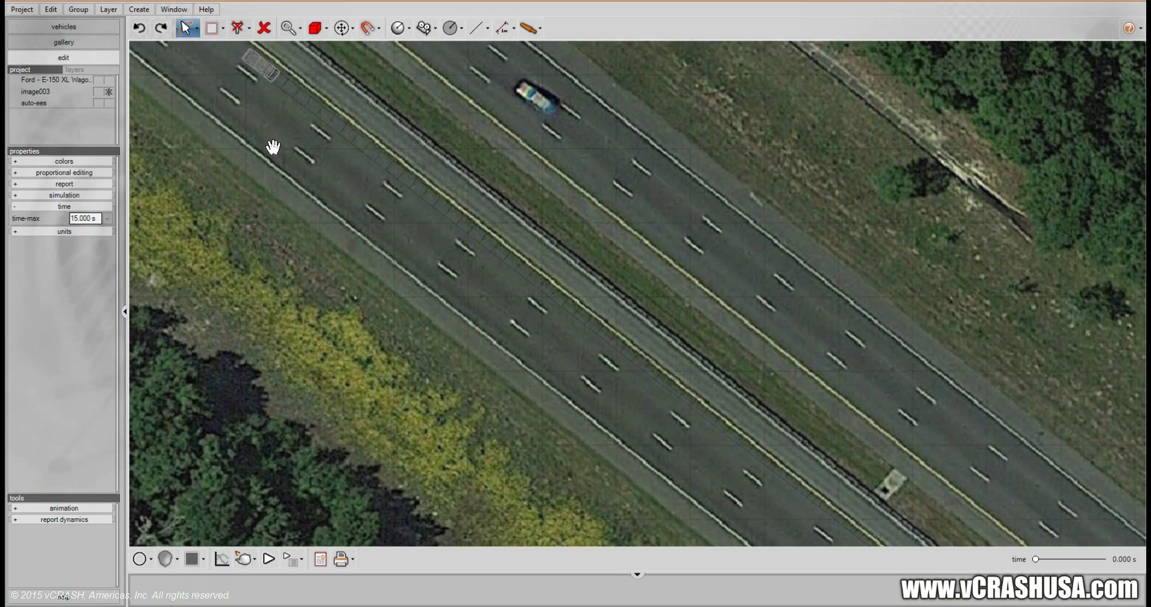
pyautogui.moveTo(269, 146); pyautogui.dragTo(268, 193, button='middle')
pyautogui.scroll(3, 285, 233)
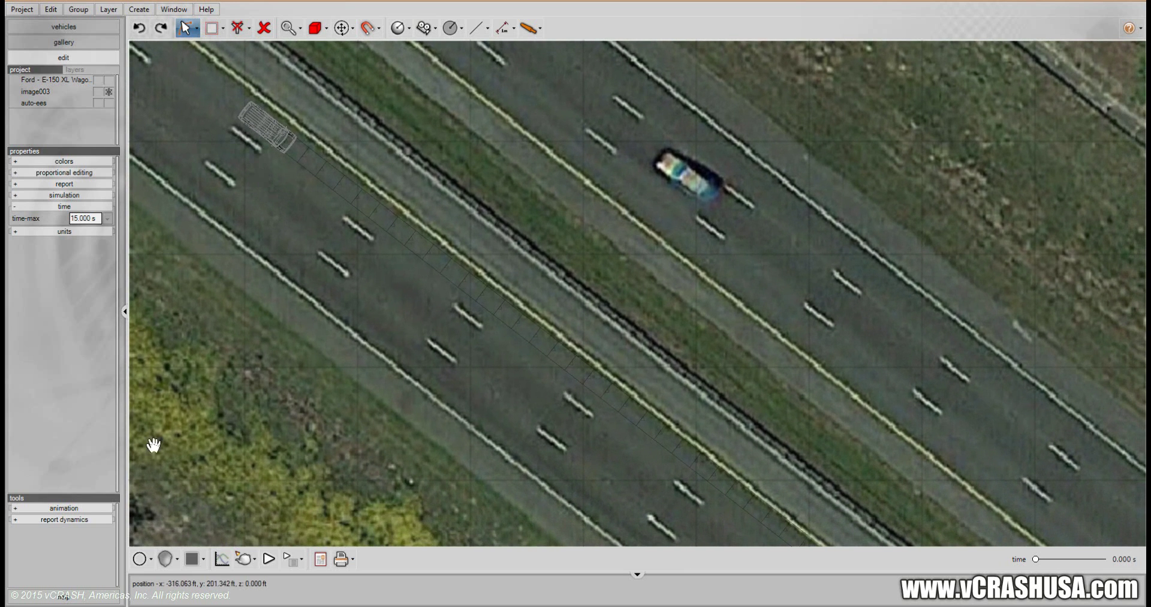
pyautogui.click(150, 560)
pyautogui.click(155, 543)
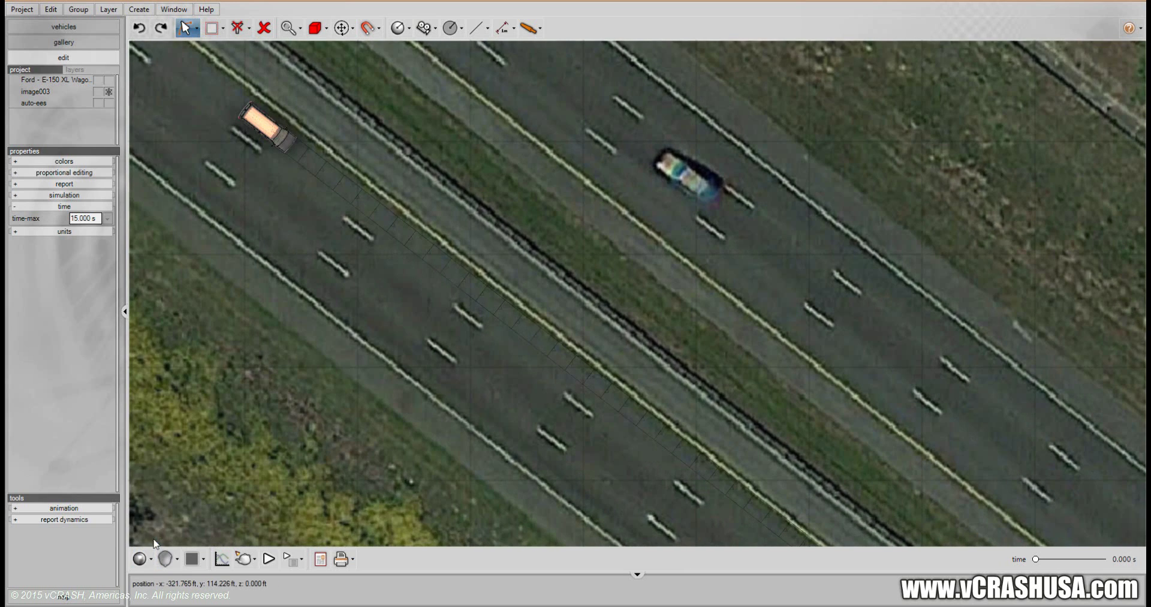
# Place a Cadillac CTS on the highway in the lane ahead of the van.
pyautogui.moveTo(340, 418); pyautogui.dragTo(314, 388, button='middle')
pyautogui.scroll(-1, 318, 374)
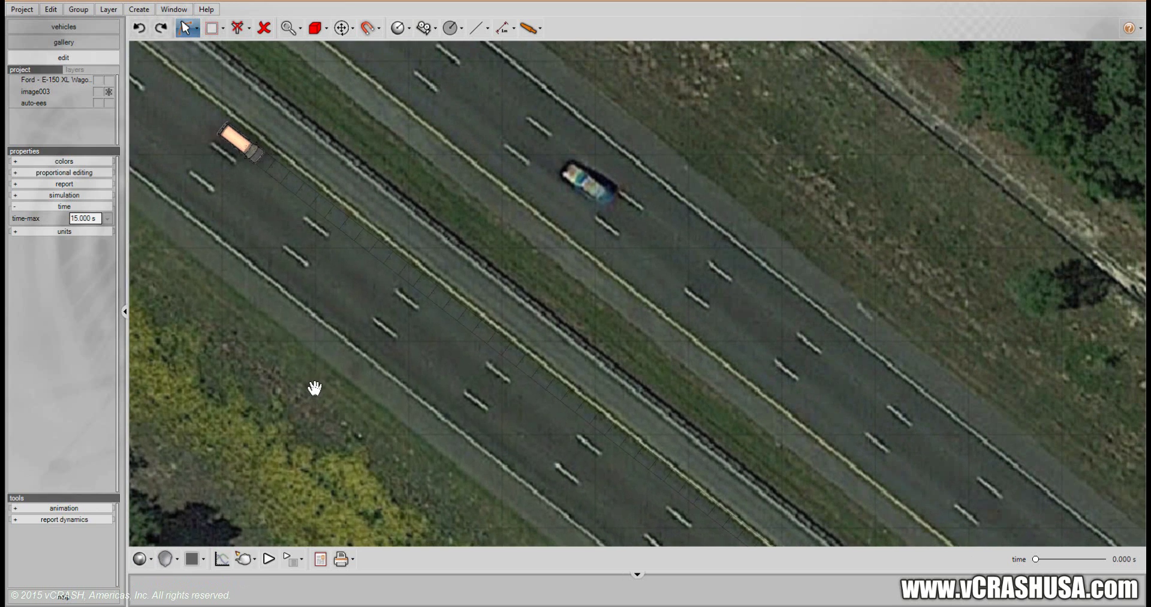
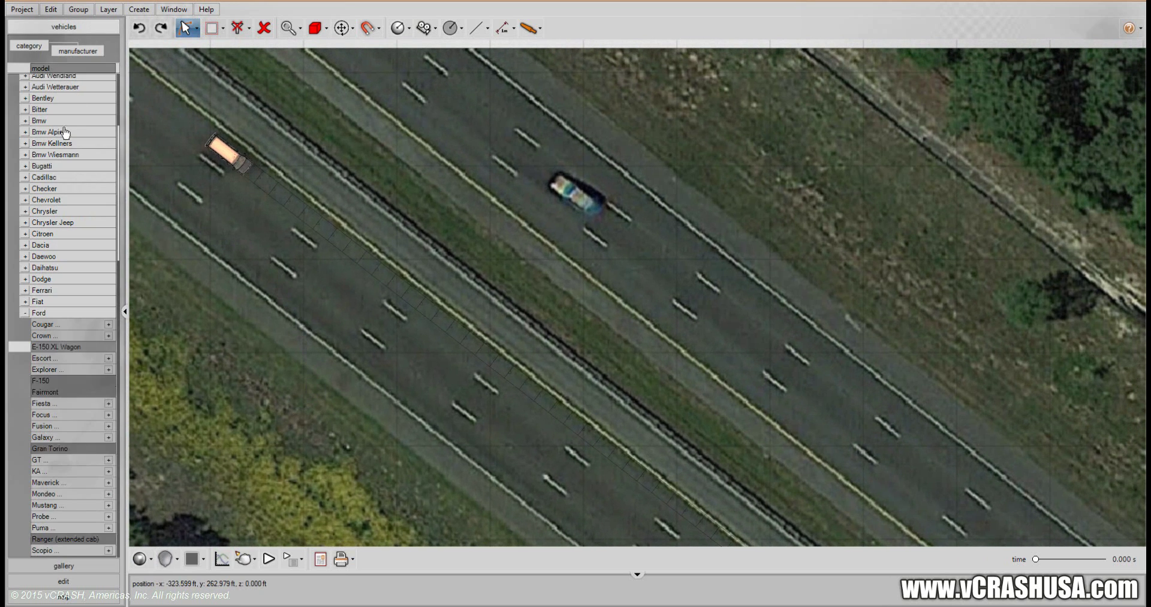
pyautogui.click(25, 178)
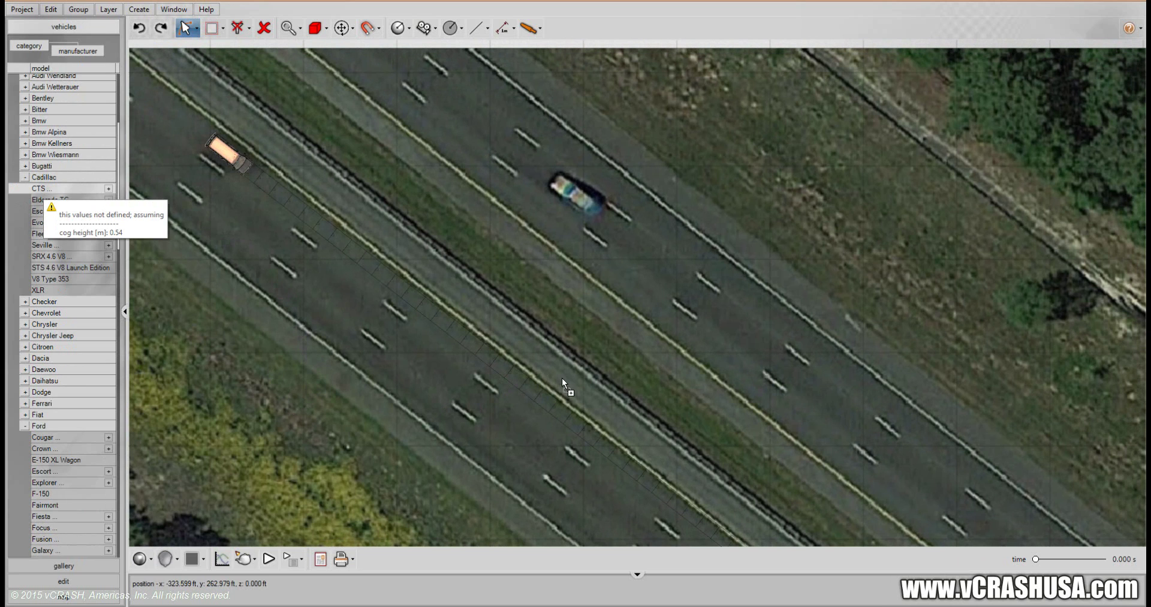
pyautogui.moveTo(562, 378); pyautogui.dragTo(562, 378)
pyautogui.moveTo(539, 371); pyautogui.dragTo(539, 434, button='right')
pyautogui.moveTo(538, 450); pyautogui.dragTo(517, 458)
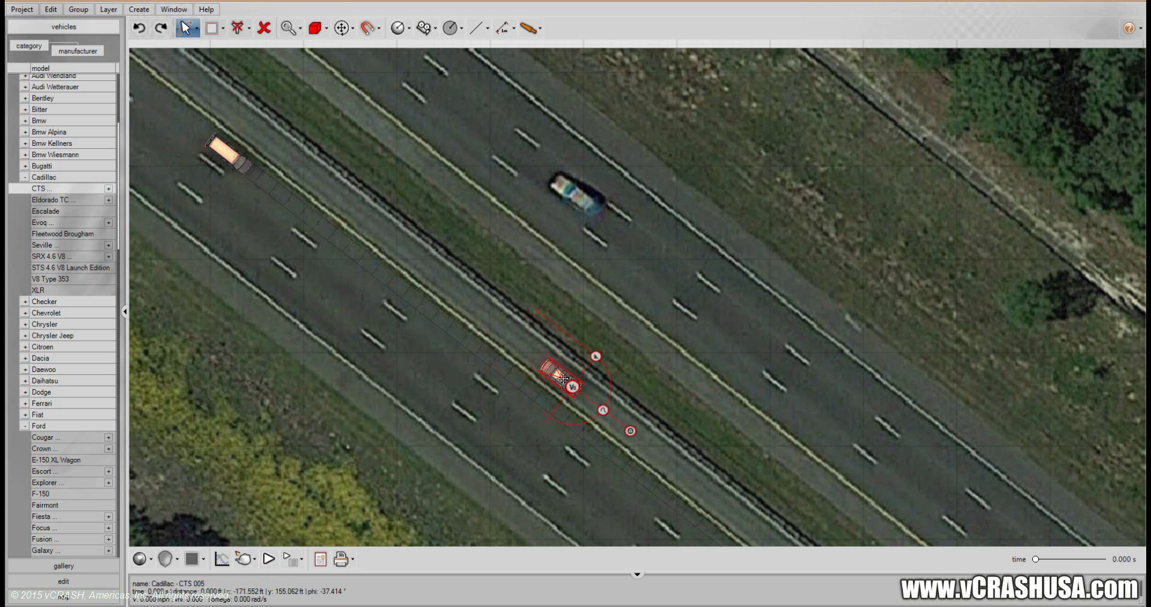
pyautogui.moveTo(562, 377); pyautogui.dragTo(492, 358)
# Change the Cadillac's color to red and deselect it.
pyautogui.rightClick(491, 358)
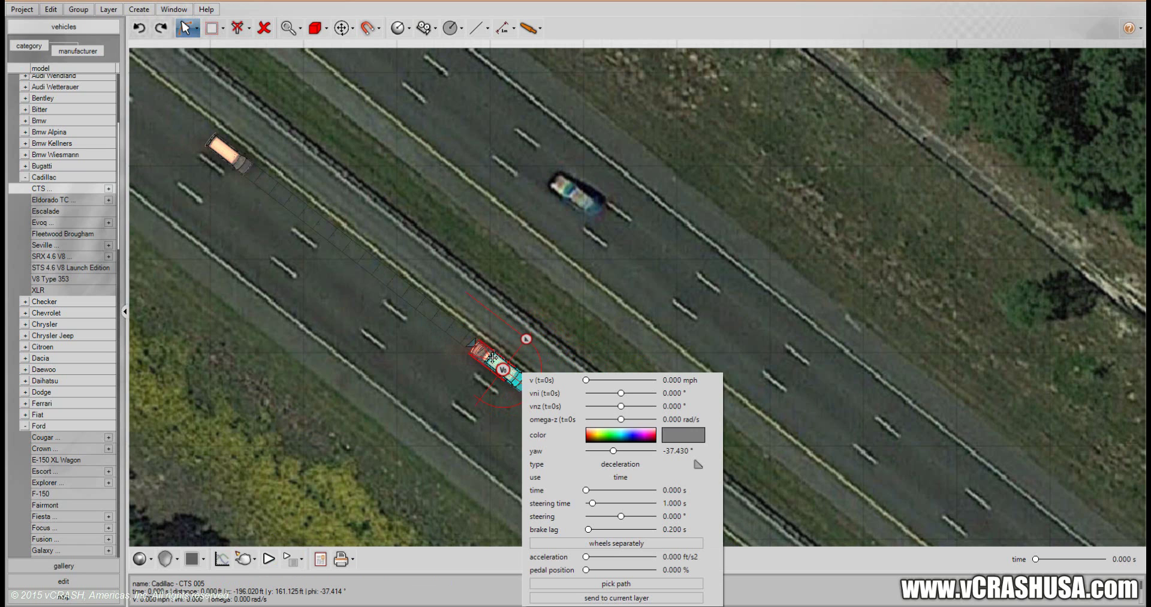
pyautogui.click(643, 434)
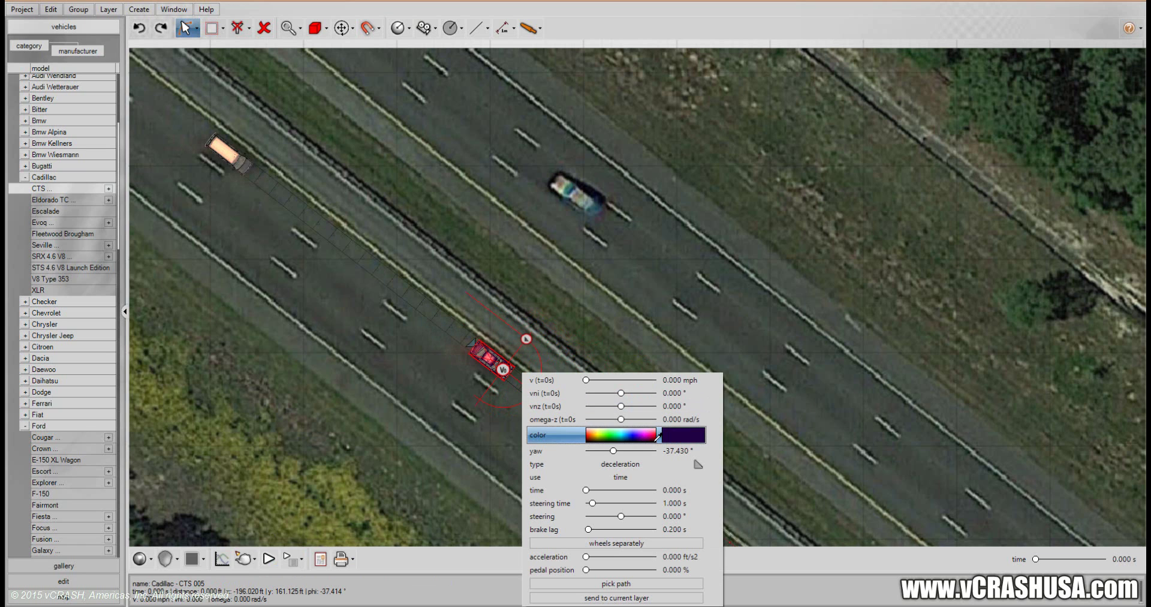
pyautogui.click(592, 436)
pyautogui.click(590, 439)
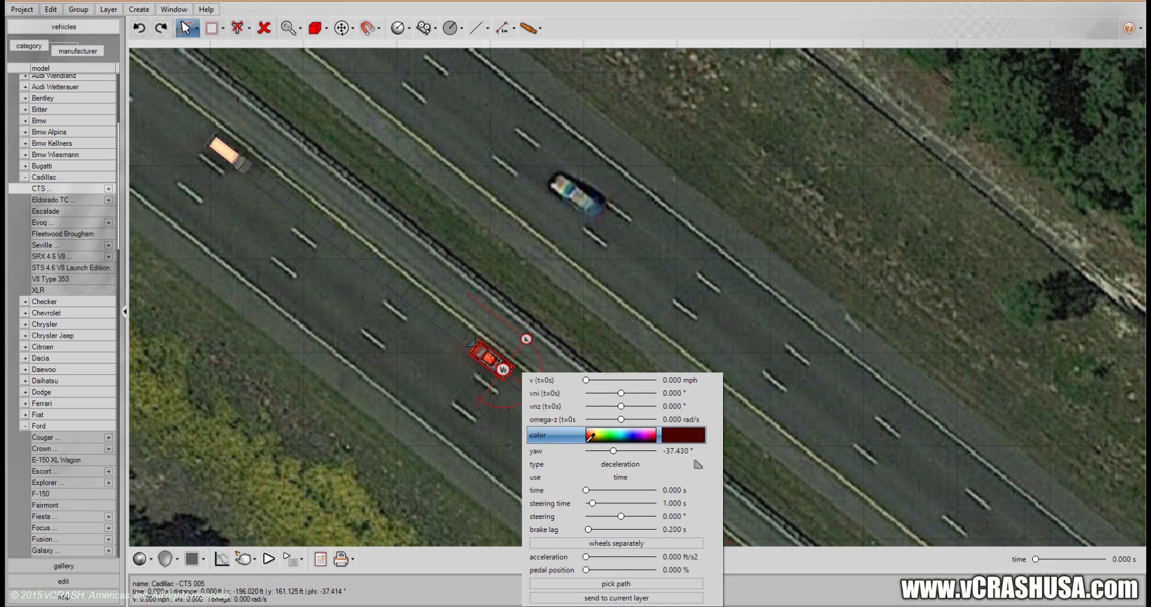
pyautogui.moveTo(588, 440); pyautogui.dragTo(610, 437)
pyautogui.click(592, 315)
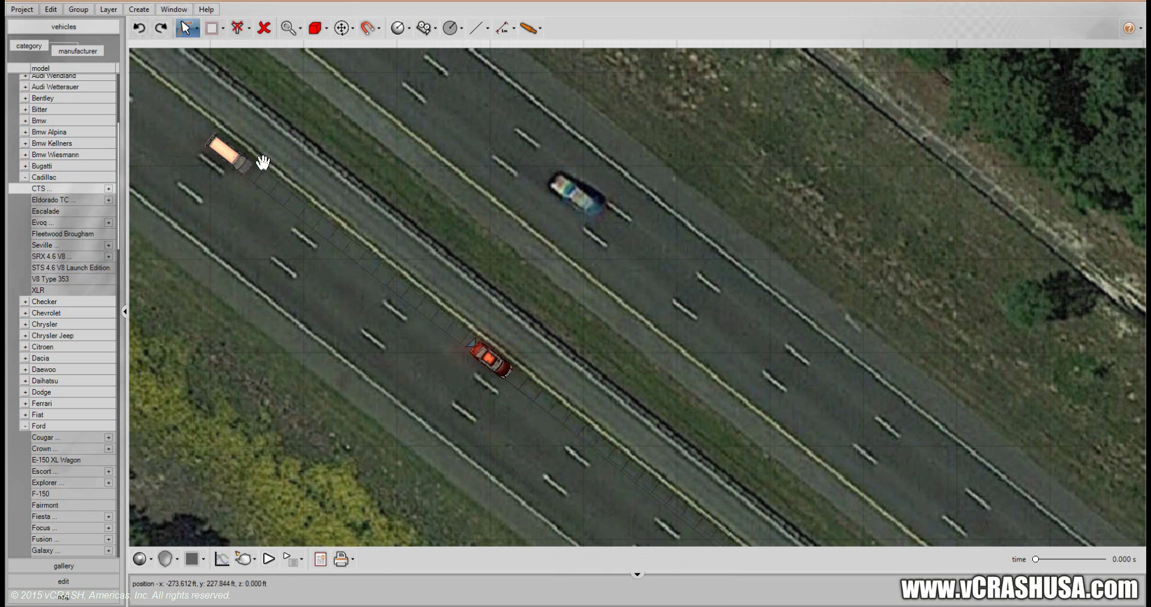
# Advance the van to about 1.14 s and add a steering sequence there with about -30° steering and 0.1 s steering time.
pyautogui.moveTo(363, 171); pyautogui.dragTo(455, 226)
pyautogui.click(348, 204)
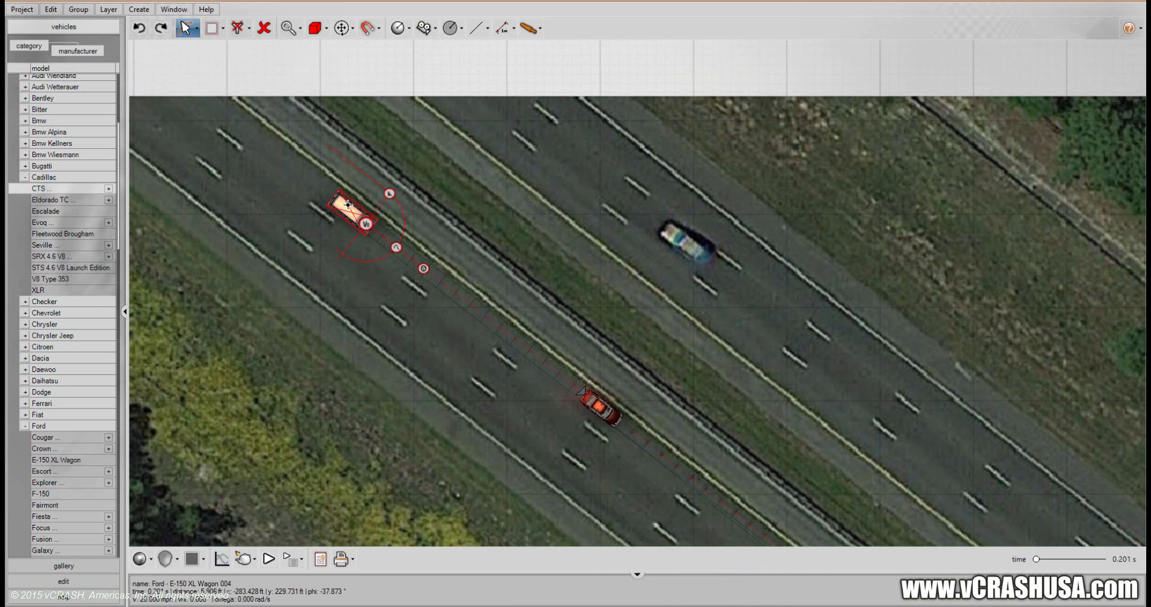
pyautogui.moveTo(424, 266); pyautogui.dragTo(467, 303)
pyautogui.moveTo(444, 388); pyautogui.dragTo(358, 272)
pyautogui.moveTo(292, 117); pyautogui.dragTo(389, 187)
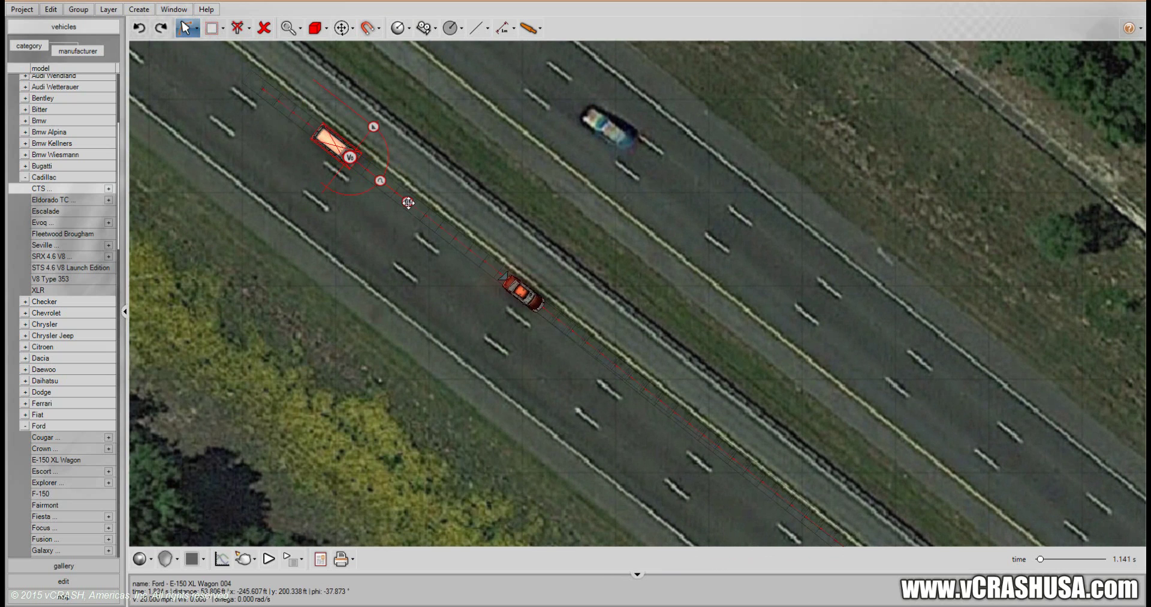
pyautogui.moveTo(404, 208); pyautogui.dragTo(352, 211)
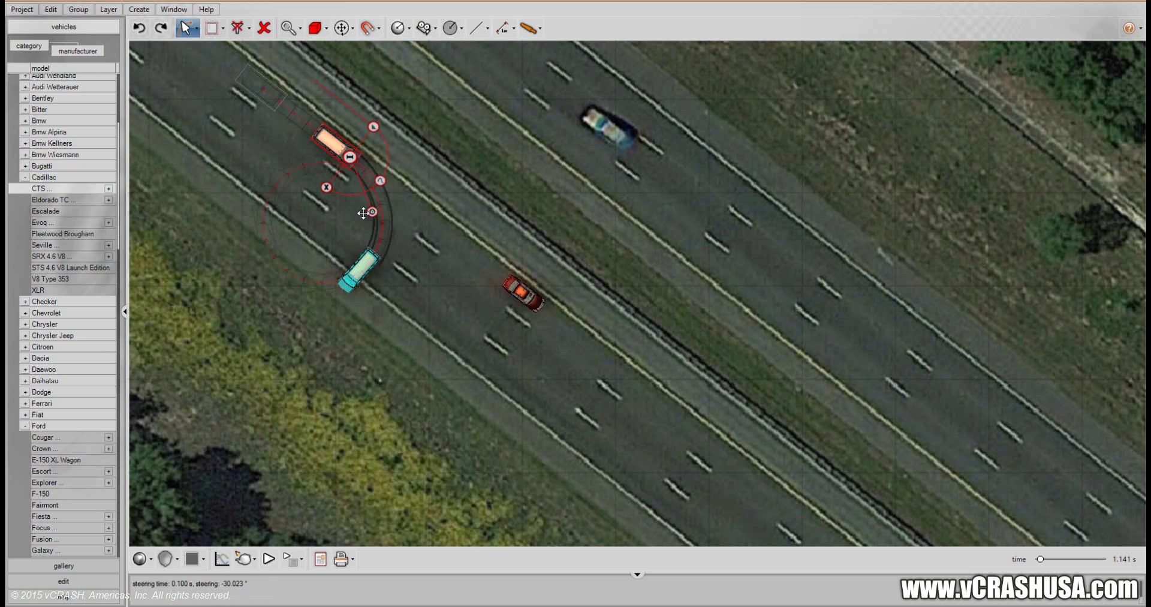
# Return the van to its start position and set its initial speed to 70 mph.
pyautogui.click(250, 79)
pyautogui.rightClick(250, 78)
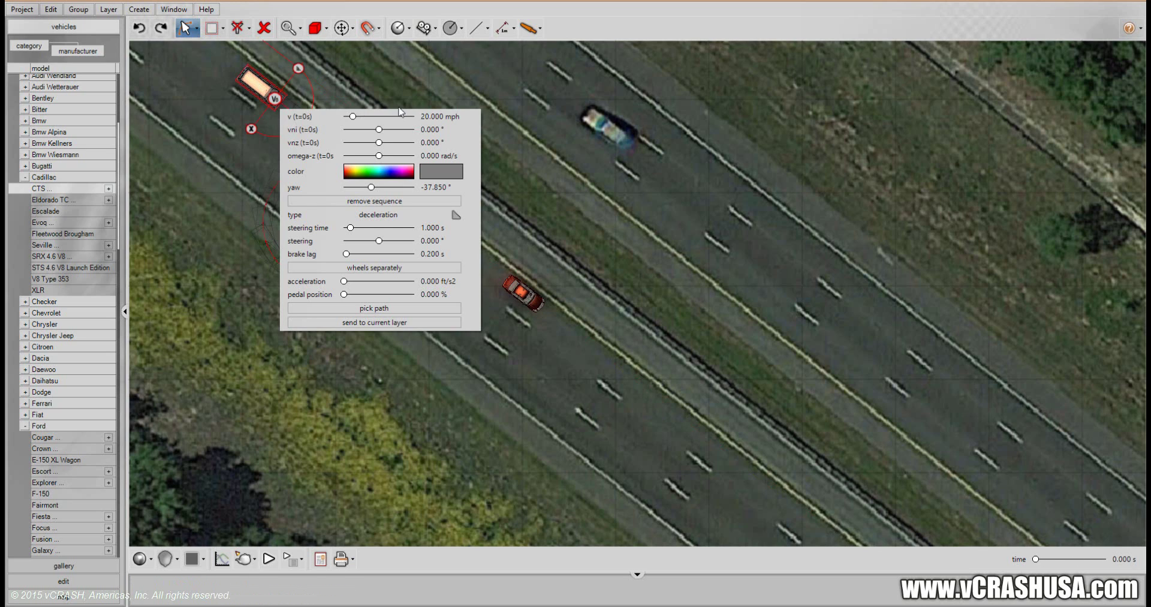
pyautogui.click(437, 115)
pyautogui.write('70')
pyautogui.press('Return')
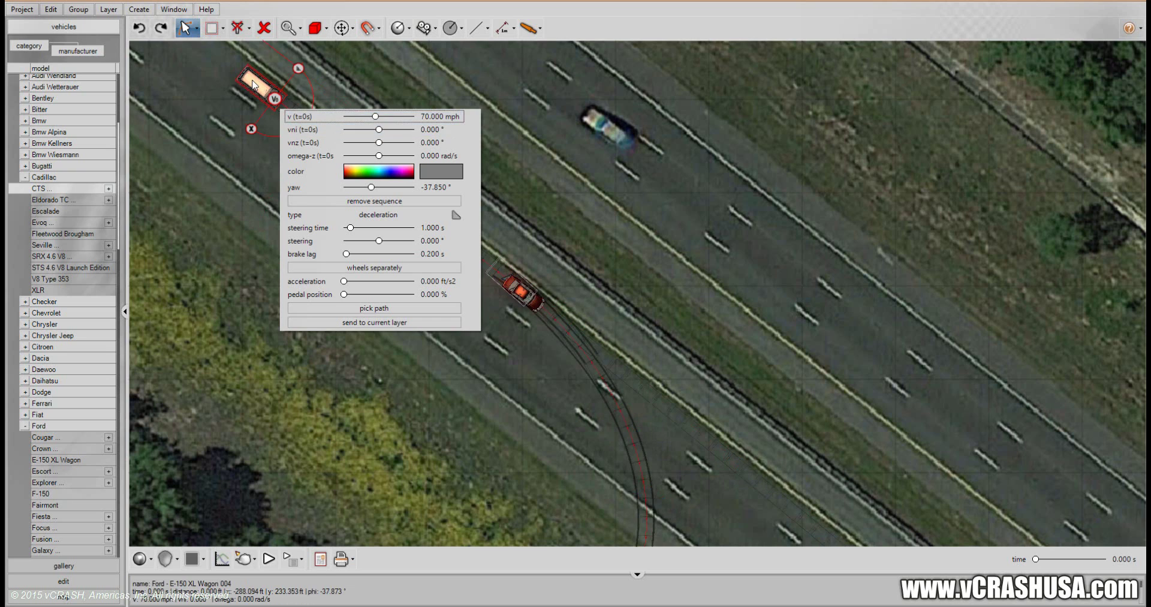
# Move the van's start farther back along the highway, give it a gradual initial turn, and advance it to about 1.34 s.
pyautogui.click(253, 84)
pyautogui.moveTo(253, 84)
pyautogui.mouseDown()
pyautogui.moveTo(357, 157)
pyautogui.moveTo(320, 138)
pyautogui.moveTo(318, 162)
pyautogui.moveTo(277, 186)
pyautogui.moveTo(255, 255)
pyautogui.mouseUp()
pyautogui.scroll(-2, 279, 257)
pyautogui.moveTo(256, 207)
pyautogui.mouseDown()
pyautogui.moveTo(334, 162)
pyautogui.moveTo(325, 194)
pyautogui.moveTo(328, 160)
pyautogui.moveTo(294, 136)
pyautogui.mouseUp()
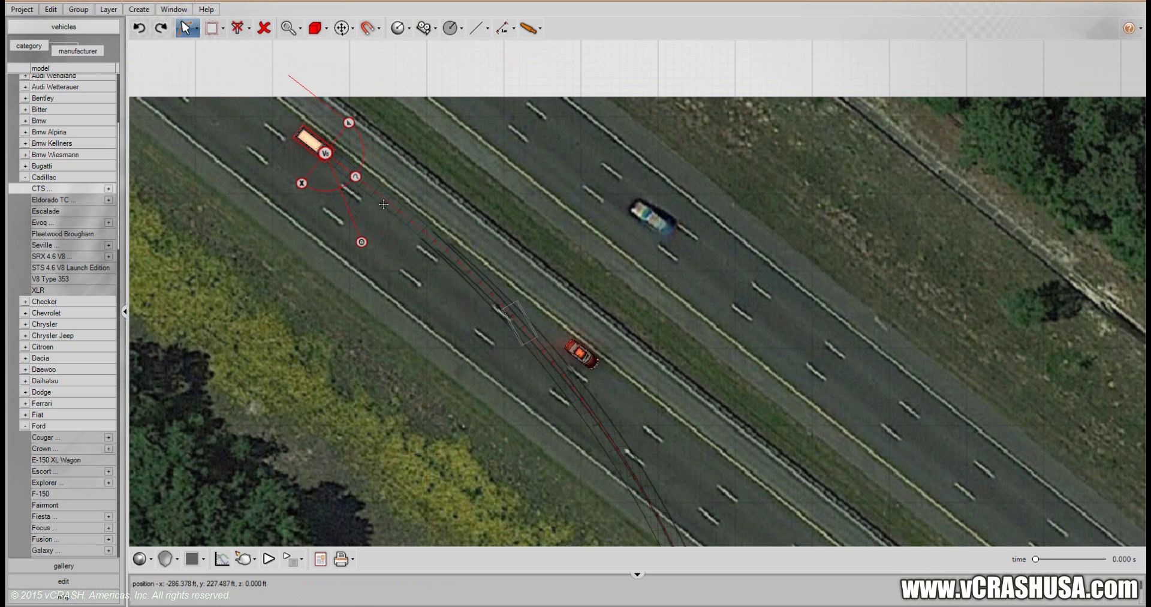
pyautogui.moveTo(439, 254); pyautogui.dragTo(534, 391)
# Remove the van's second deceleration sequence, the one at 1.141 s.
pyautogui.click(64, 582)
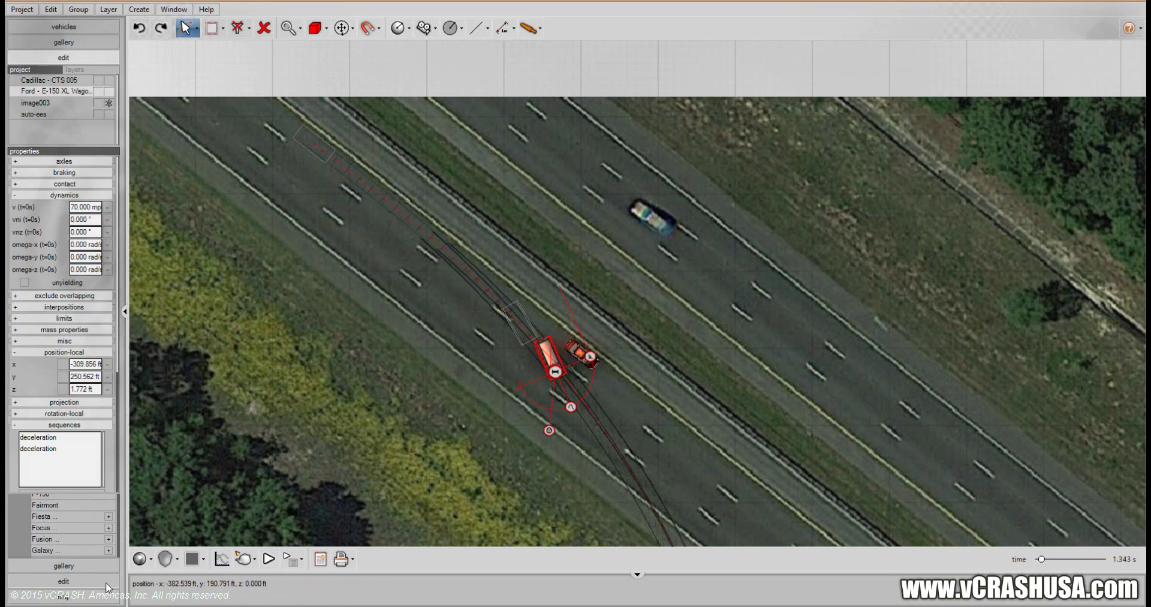
pyautogui.click(69, 452)
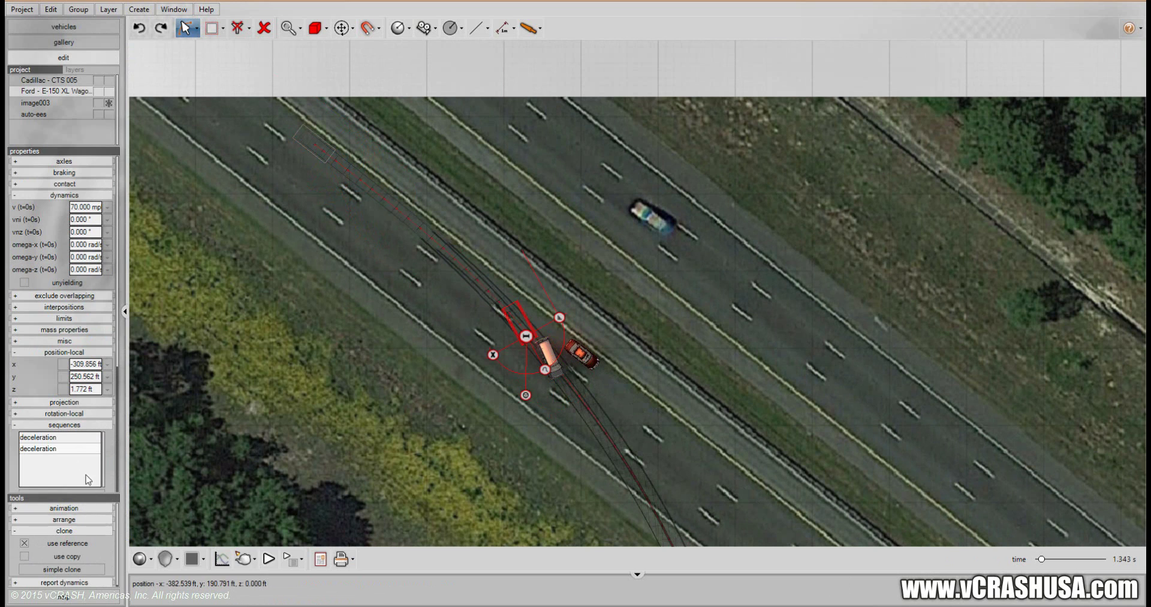
pyautogui.moveTo(81, 407); pyautogui.dragTo(60, 265)
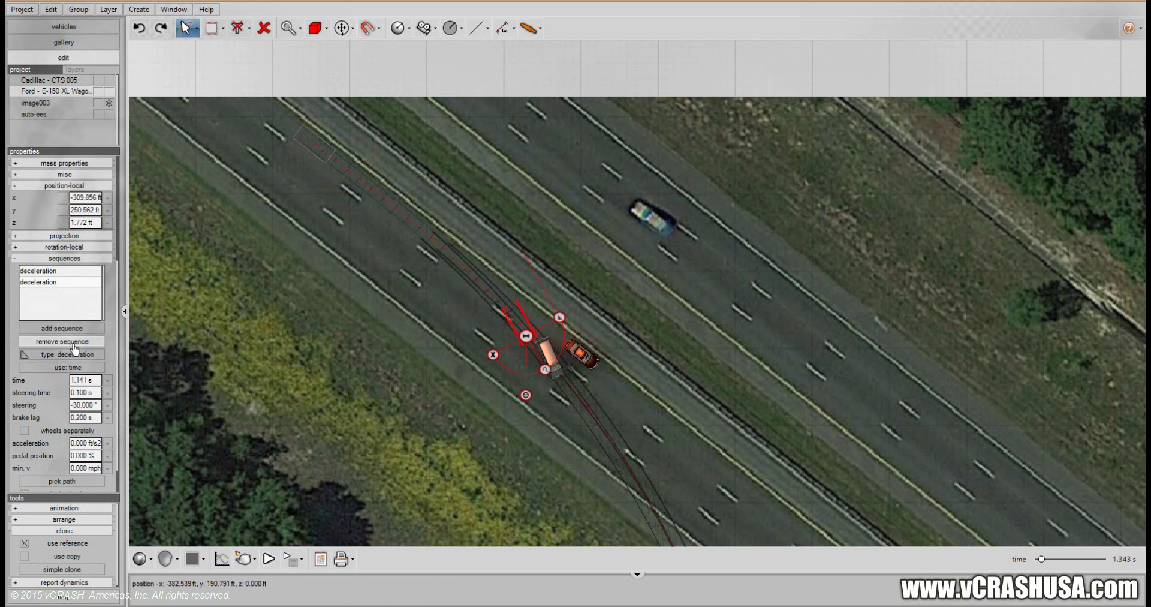
pyautogui.click(74, 344)
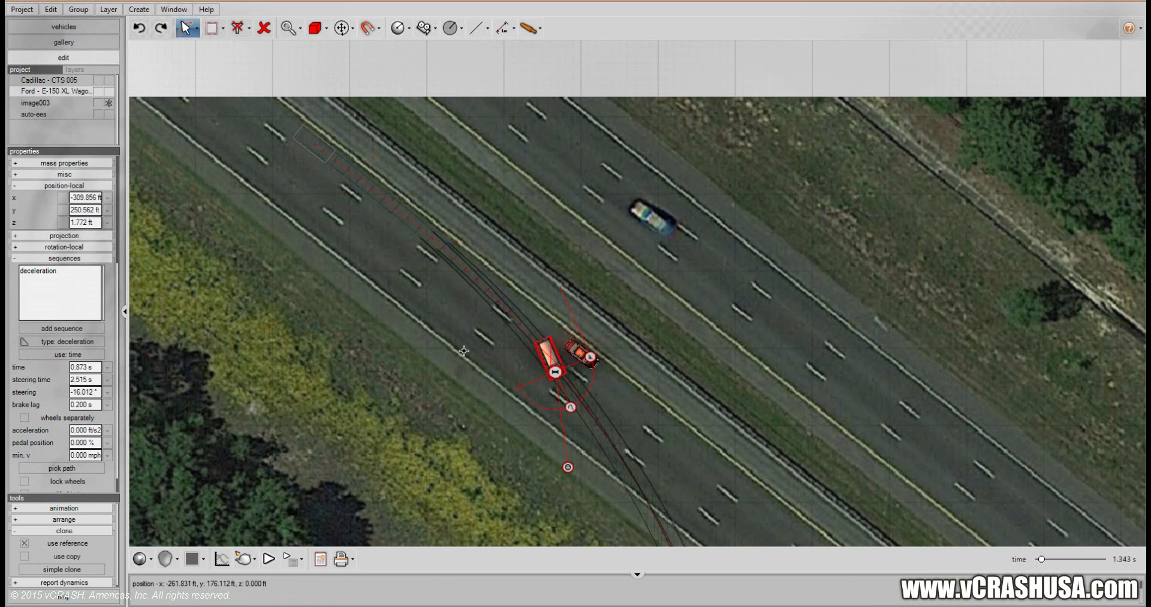
# Advance the van to about 1.54 s beside the red car and add a second sequence that countersteers it.
pyautogui.moveTo(466, 384); pyautogui.dragTo(424, 334)
pyautogui.click(542, 341)
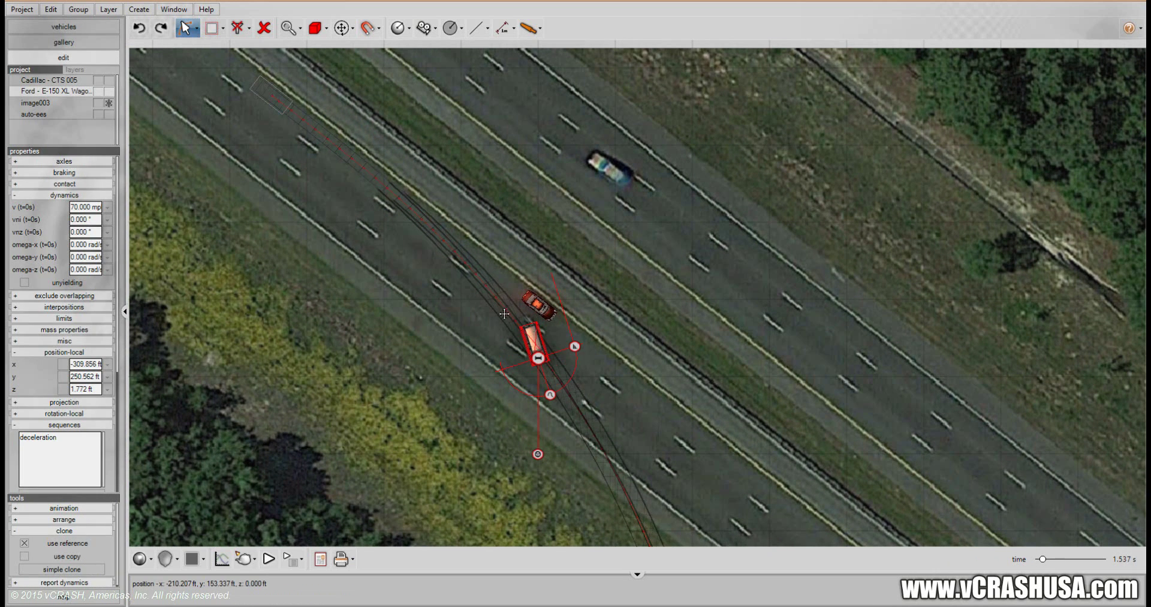
pyautogui.moveTo(563, 452); pyautogui.dragTo(529, 272)
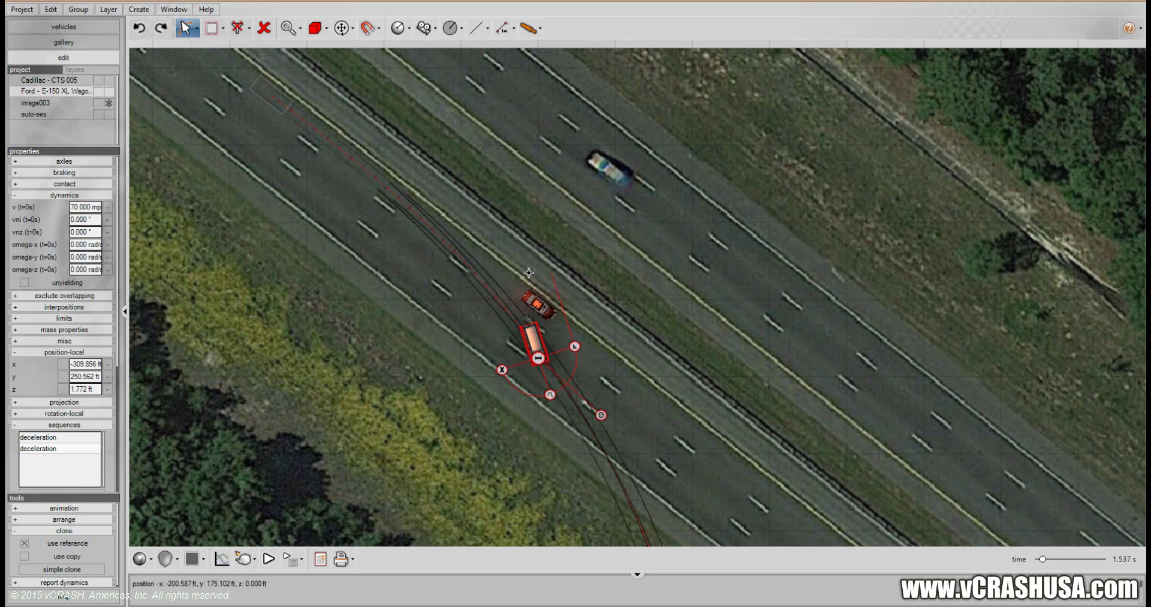
# Steer the van's first sequence about -30° within 0.1 s and its second sequence about 30° within 0.1 s at 0.87 s.
pyautogui.click(273, 97)
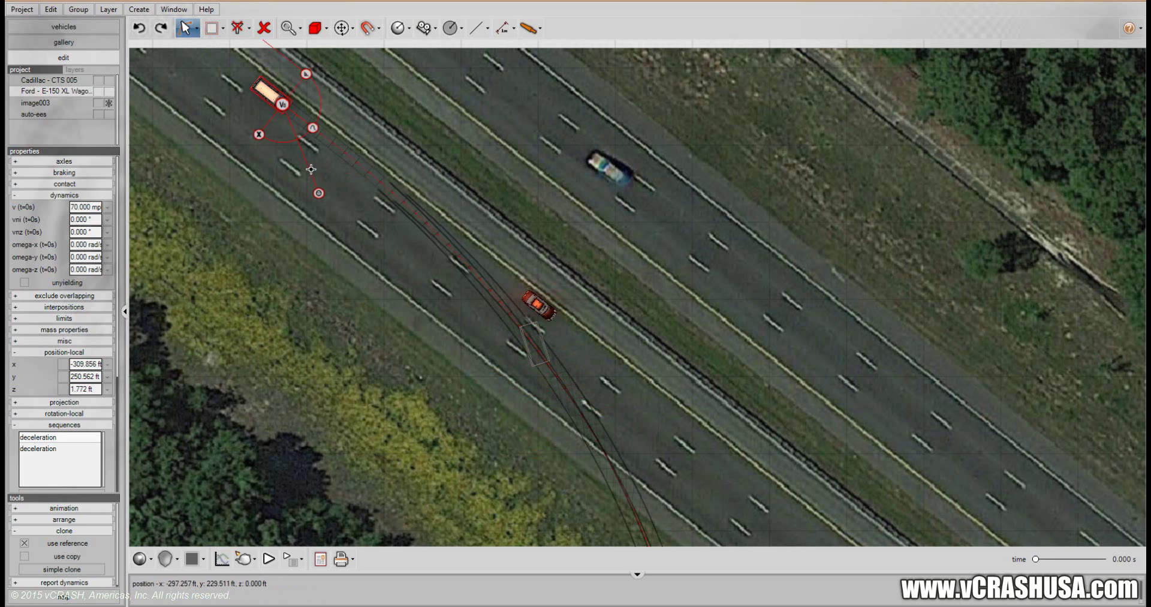
pyautogui.moveTo(318, 191); pyautogui.dragTo(305, 159)
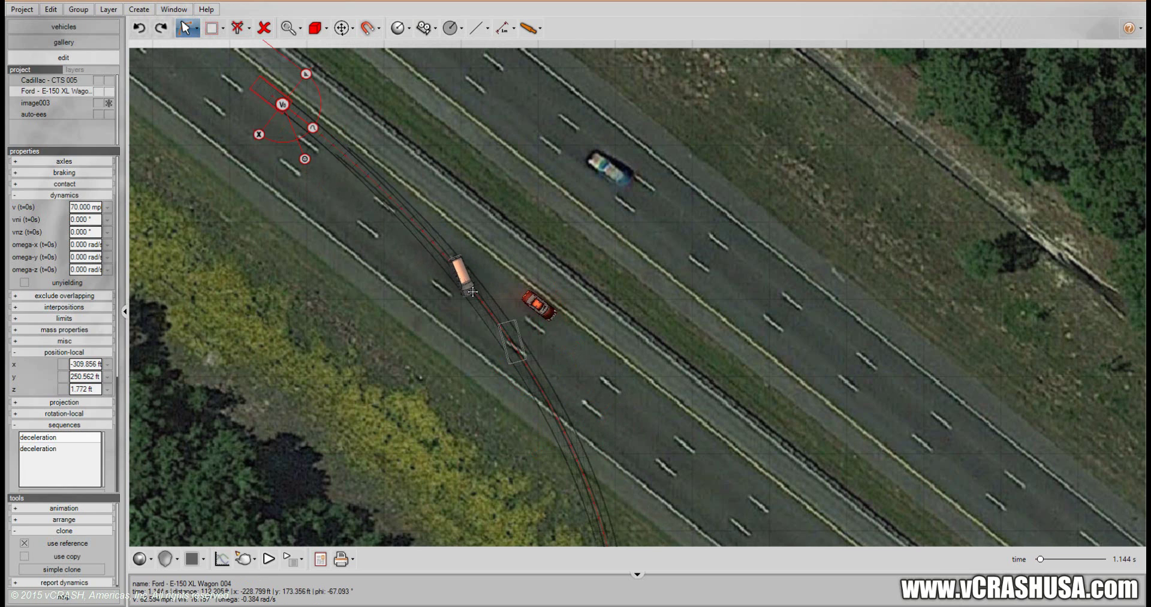
pyautogui.moveTo(475, 294); pyautogui.dragTo(434, 240)
pyautogui.moveTo(502, 285); pyautogui.dragTo(480, 242)
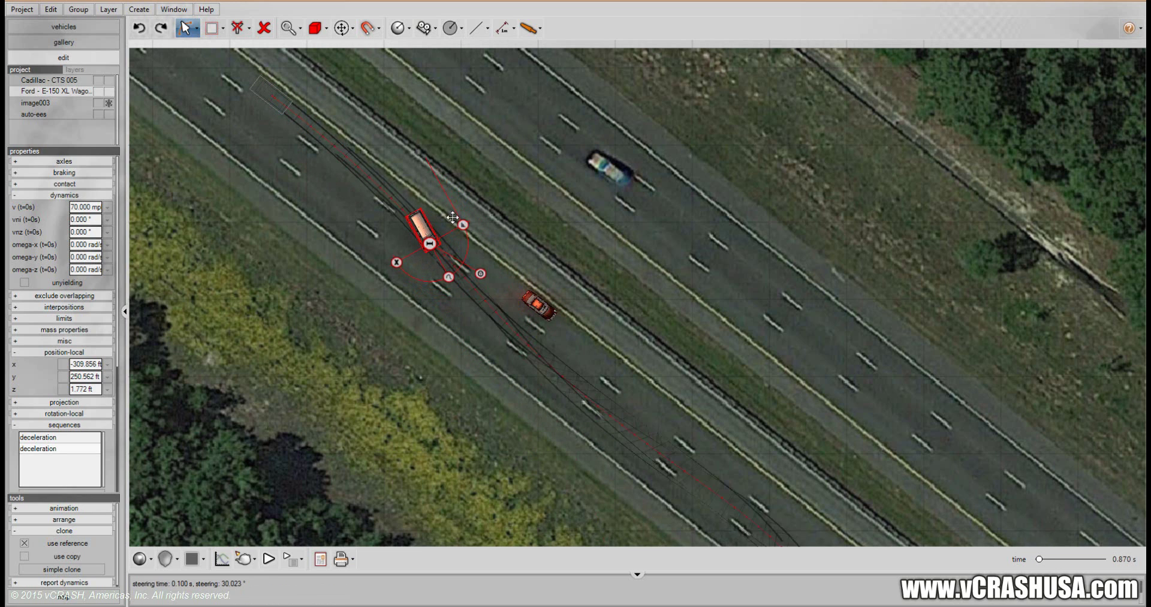
# Deselect the van and examine its full swerve path around the red car.
pyautogui.moveTo(490, 442); pyautogui.dragTo(485, 437, button='middle')
pyautogui.moveTo(487, 437); pyautogui.dragTo(373, 265)
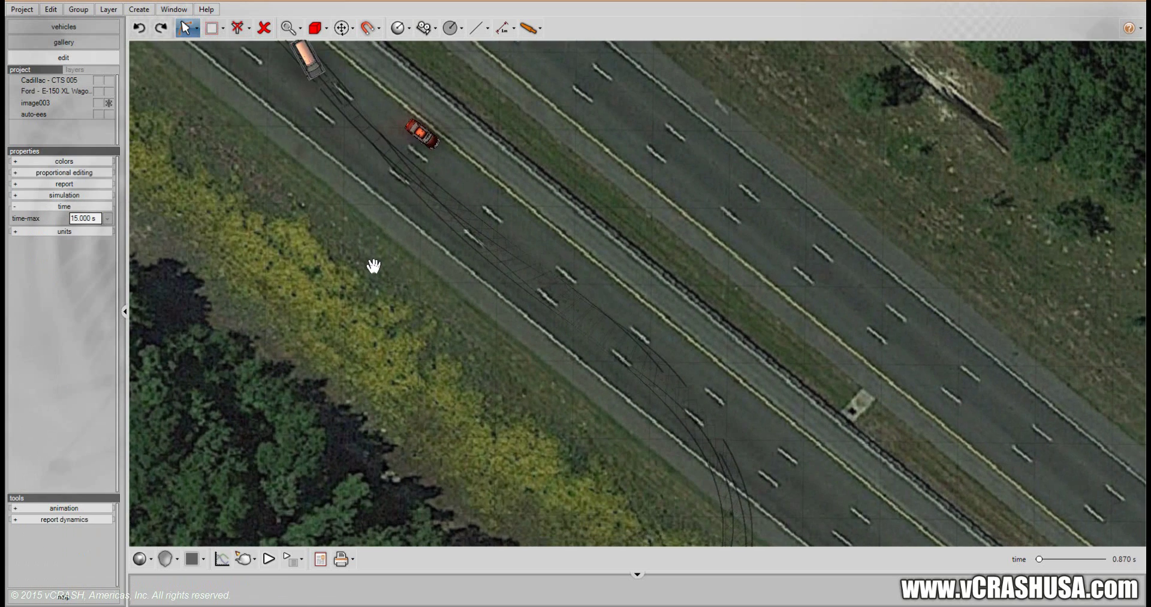
pyautogui.moveTo(424, 185); pyautogui.dragTo(522, 267)
pyautogui.moveTo(336, 304); pyautogui.dragTo(339, 325)
pyautogui.moveTo(340, 325); pyautogui.dragTo(351, 384, button='middle')
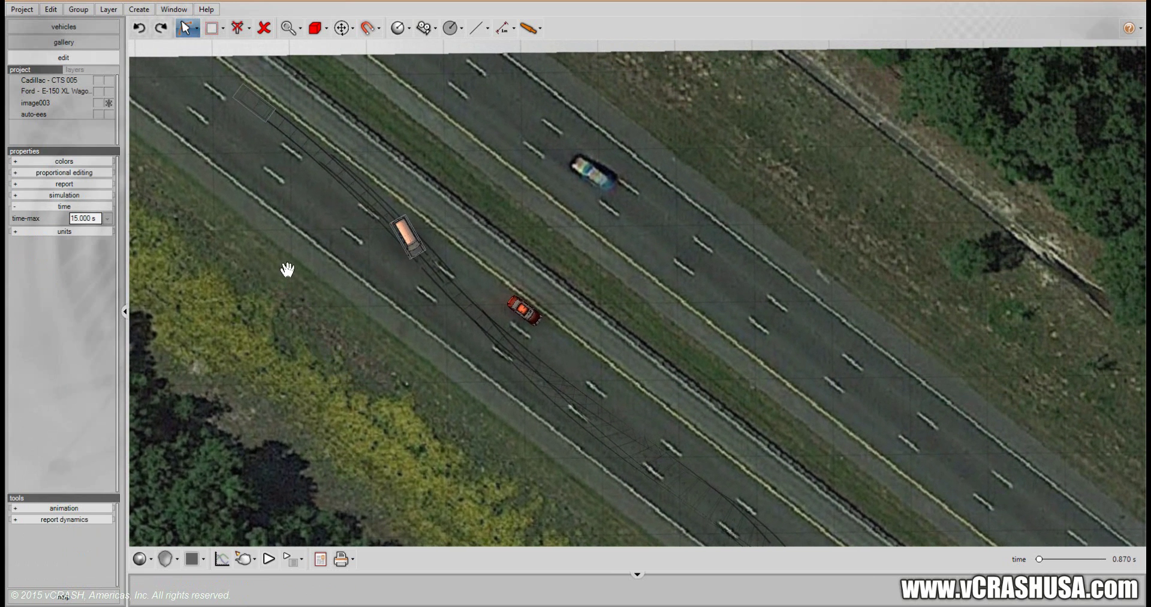
pyautogui.moveTo(287, 270); pyautogui.dragTo(336, 318)
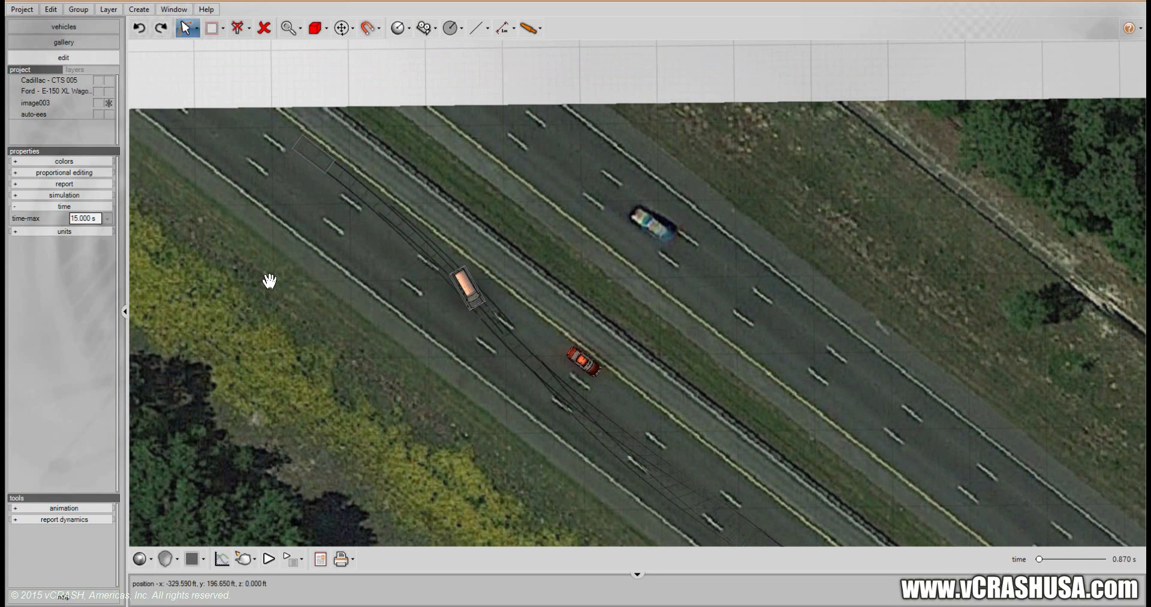
pyautogui.moveTo(287, 280); pyautogui.dragTo(305, 251)
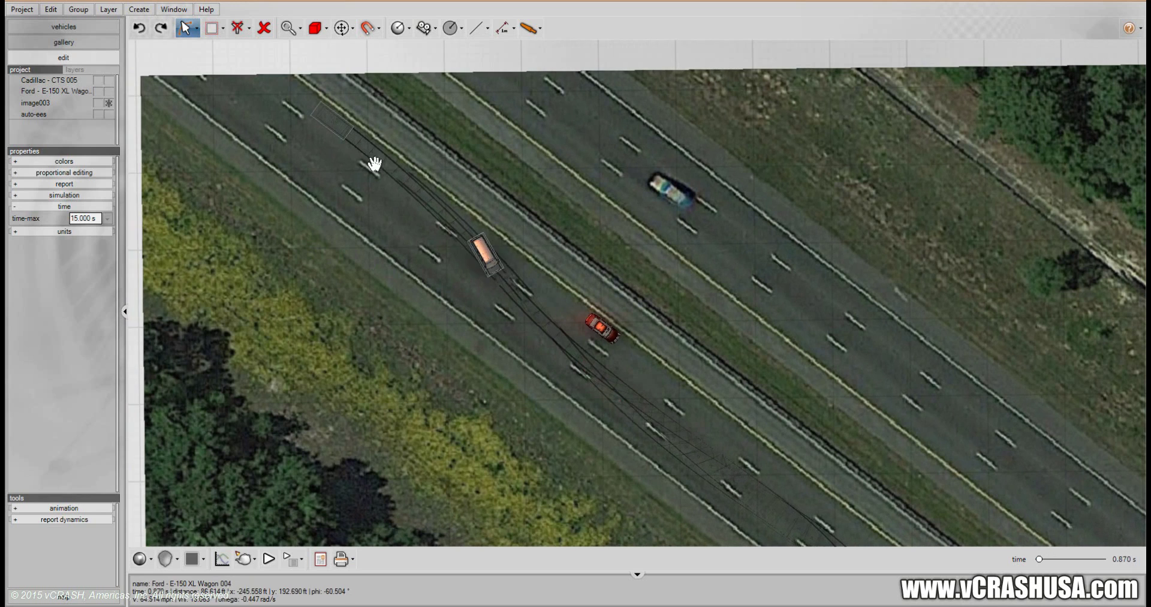
# Switch from the top view to the Perspective view and orbit to look along the highway from behind the van.
pyautogui.click(141, 559)
pyautogui.click(163, 559)
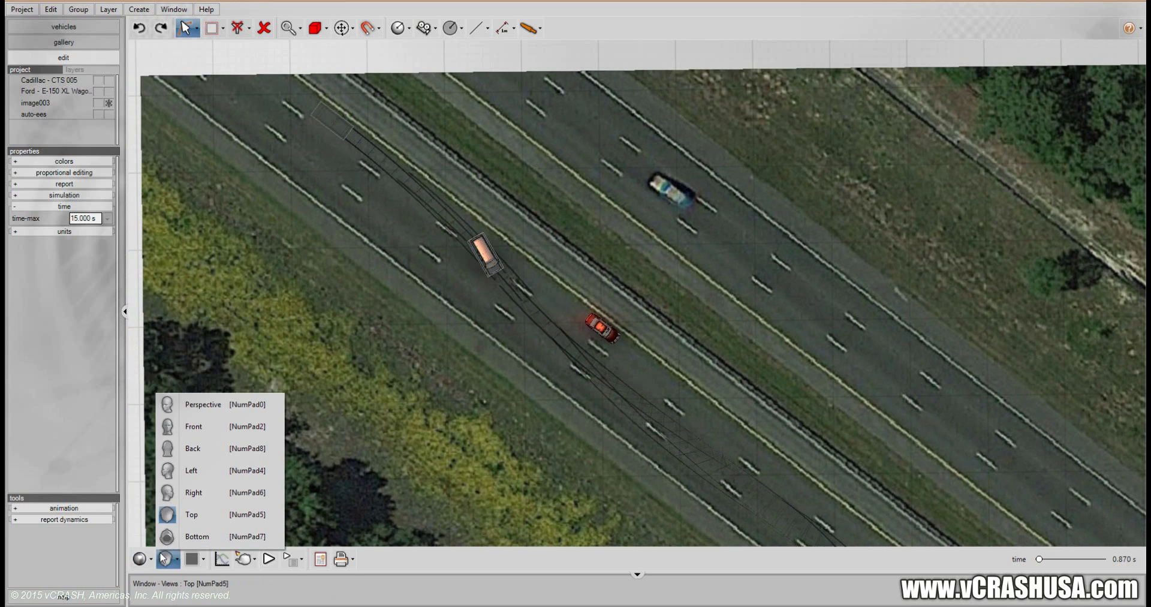
pyautogui.moveTo(141, 558)
pyautogui.click(167, 534)
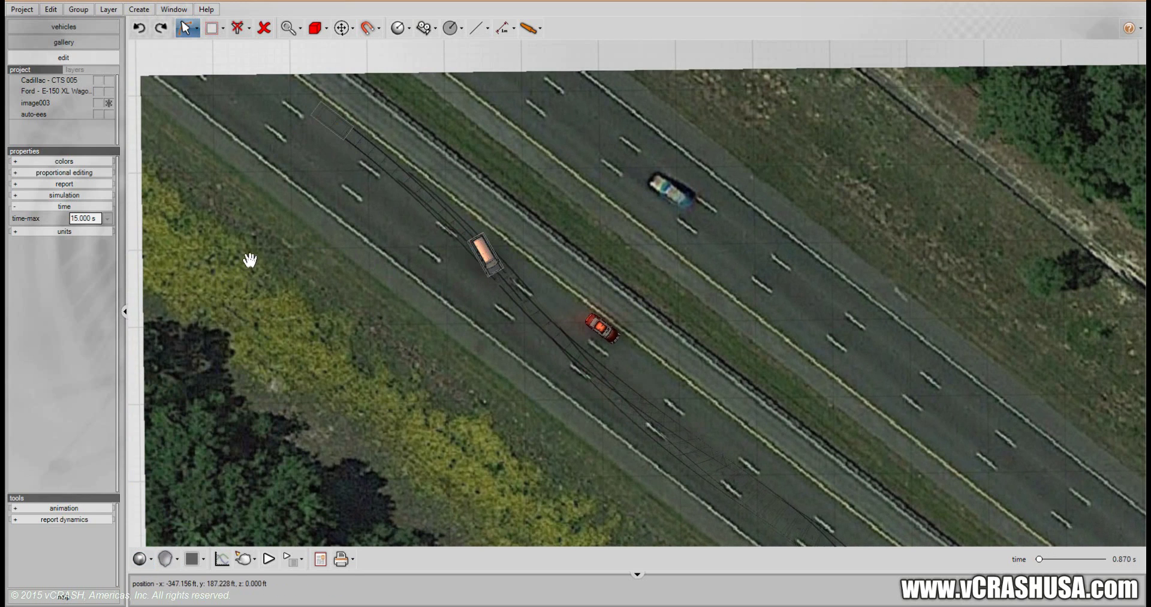
pyautogui.click(170, 561)
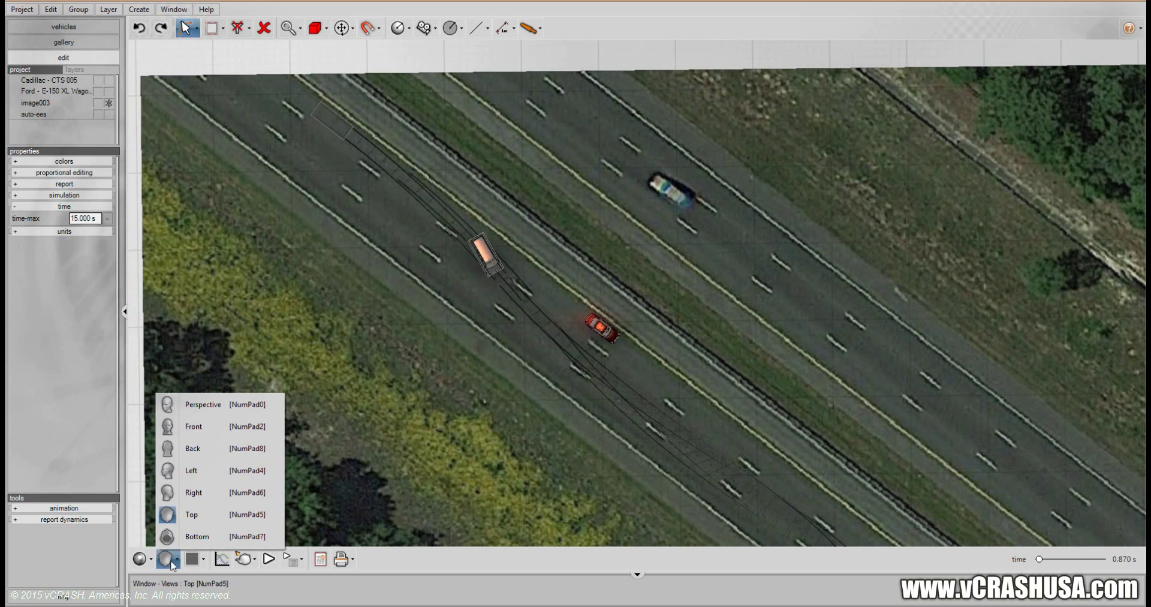
pyautogui.click(198, 408)
pyautogui.moveTo(246, 303); pyautogui.dragTo(372, 276, button='middle')
# Select the van at its start position, show its mass properties, and set the roof cargo to 200 kg.
pyautogui.click(365, 274)
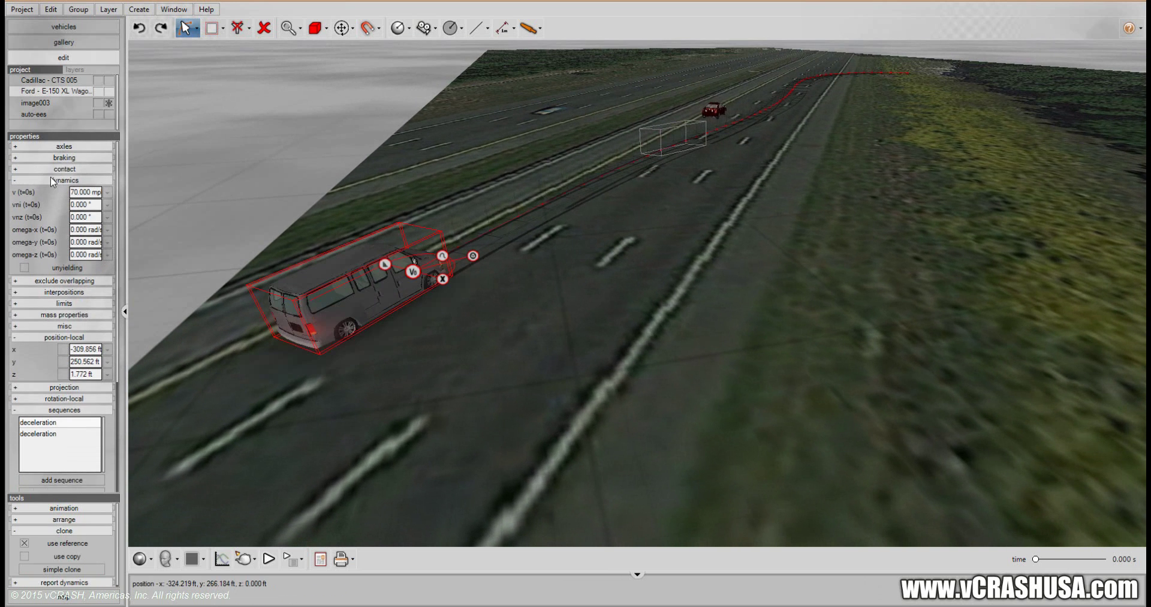
pyautogui.click(51, 180)
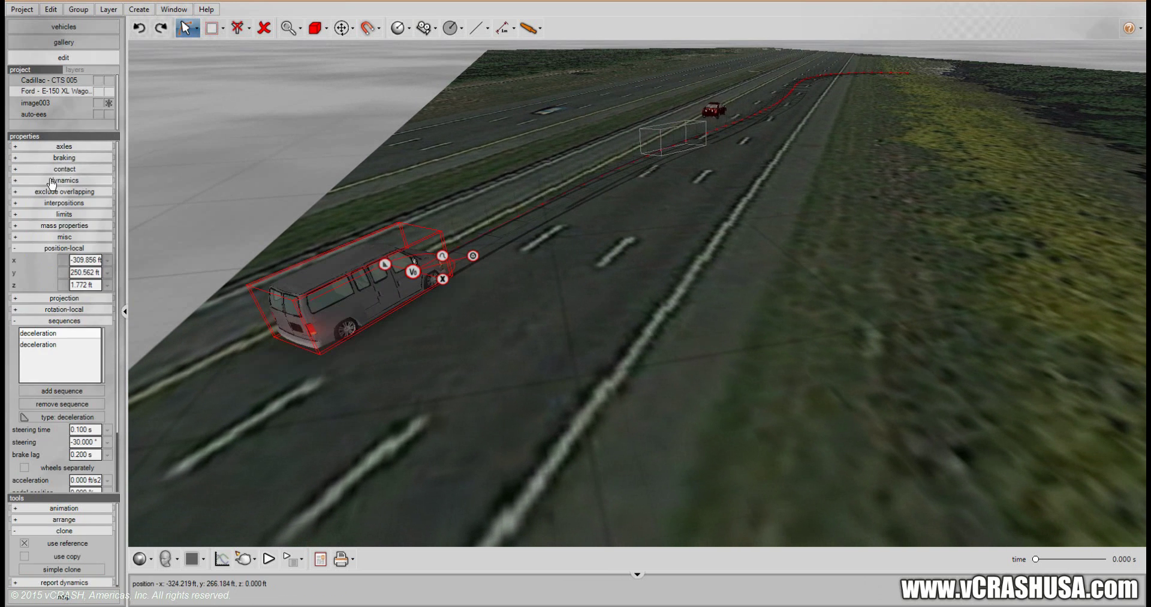
pyautogui.click(54, 298)
pyautogui.click(63, 226)
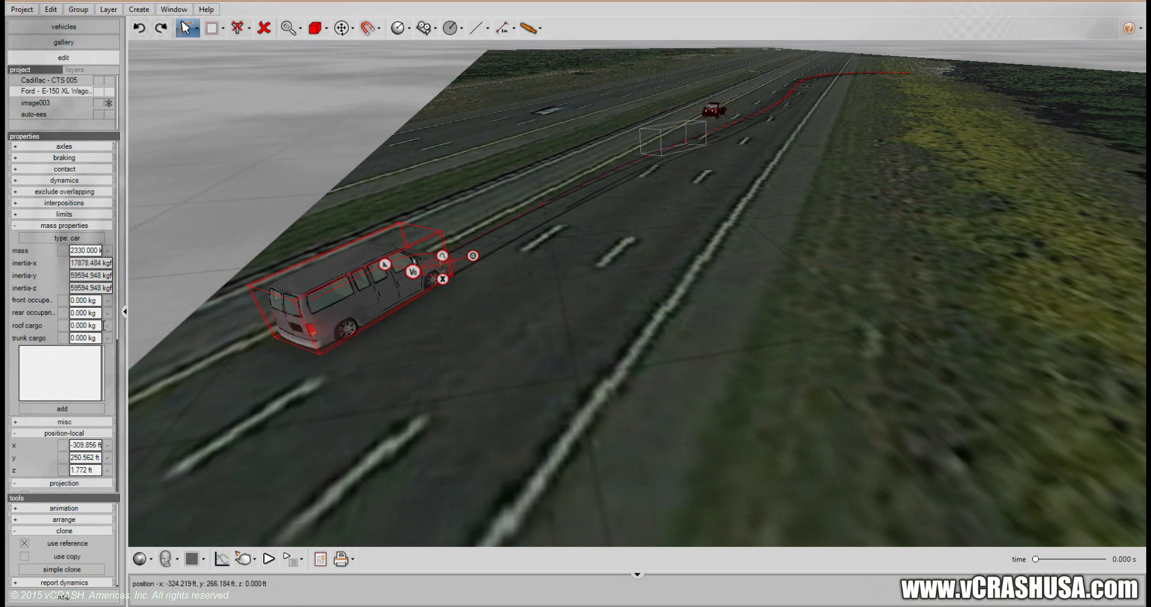
pyautogui.press('Return')
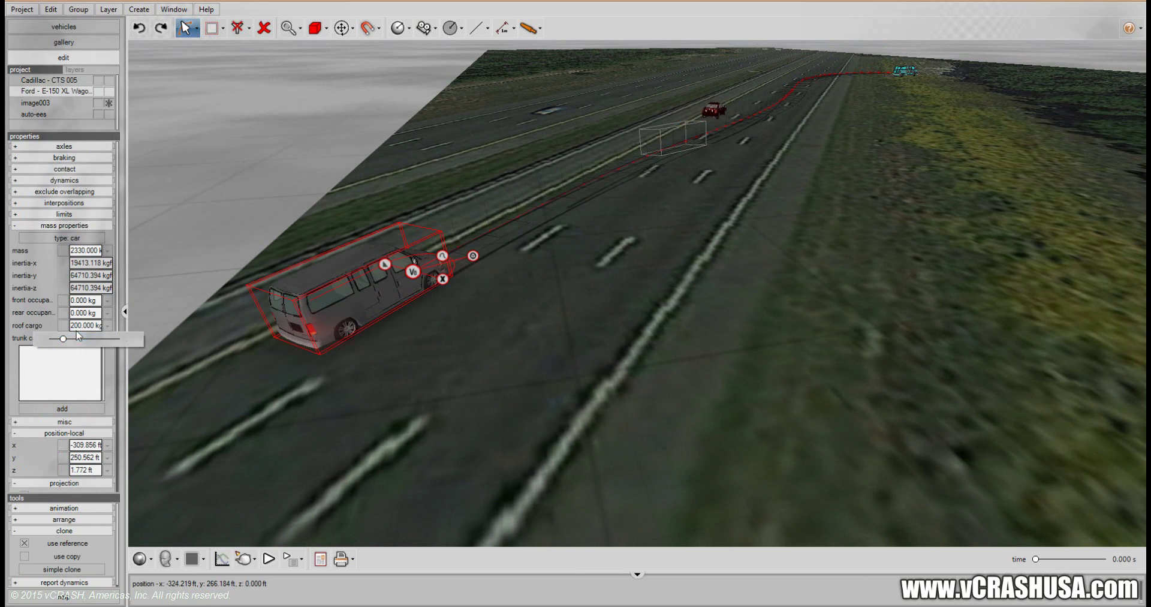
# Increase the van's roof cargo to 500 kg.
pyautogui.click(81, 330)
pyautogui.write('500')
pyautogui.press('Return')
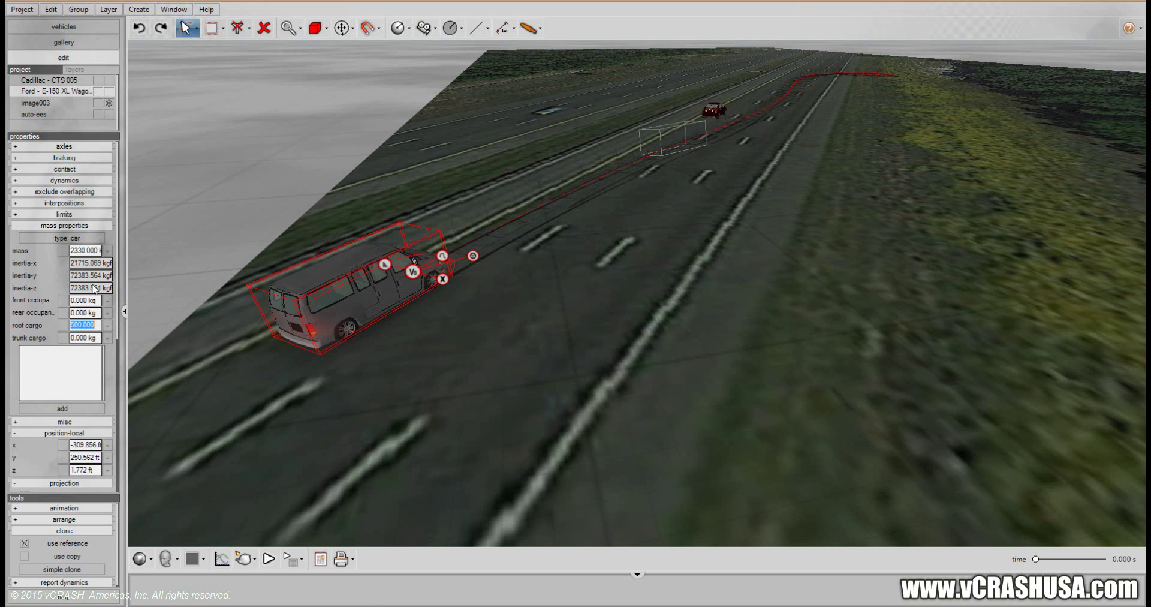
# Increase the van's roof cargo to 1000 kg.
pyautogui.write('1000')
pyautogui.press('Return')
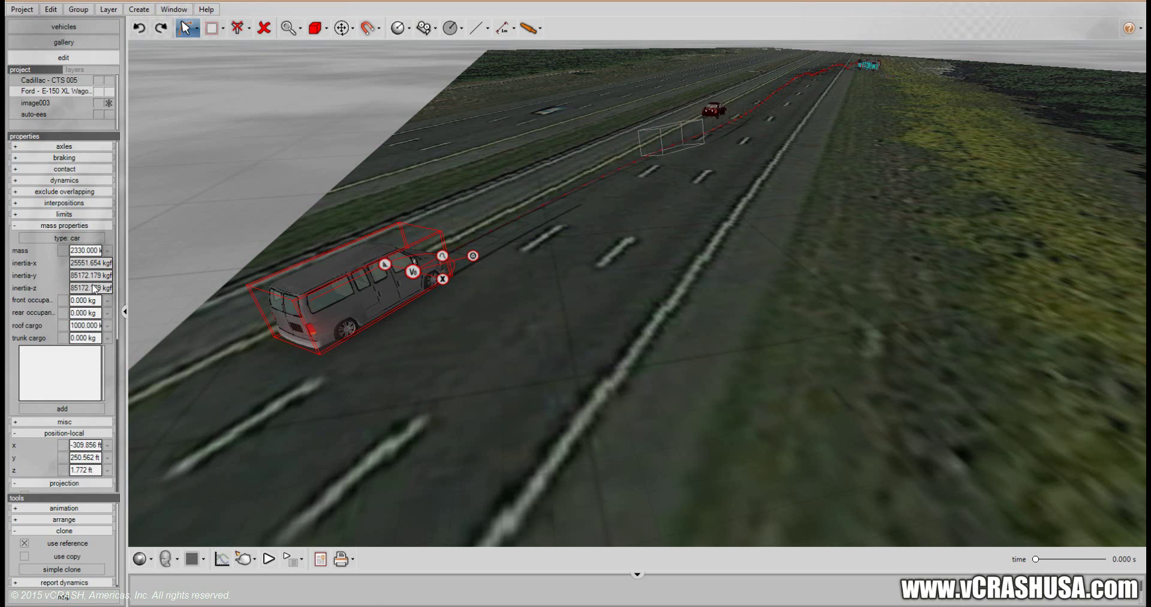
# Deselect the van and examine its start position and the red car from the other side of the highway.
pyautogui.moveTo(838, 336); pyautogui.dragTo(629, 394, button='middle')
pyautogui.scroll(-3, 630, 394)
pyautogui.moveTo(782, 371); pyautogui.dragTo(258, 366)
pyautogui.moveTo(258, 365); pyautogui.dragTo(443, 386, button='middle')
pyautogui.moveTo(507, 424); pyautogui.dragTo(486, 414, button='middle')
pyautogui.scroll(-2, 487, 418)
pyautogui.moveTo(583, 418); pyautogui.dragTo(469, 434, button='middle')
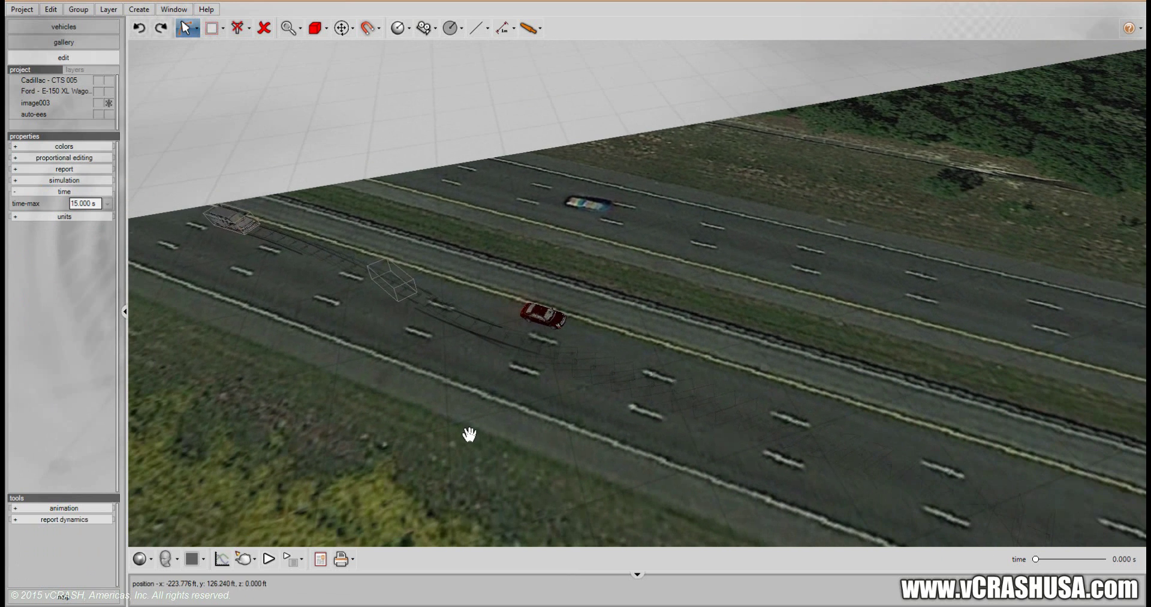
pyautogui.moveTo(529, 472); pyautogui.dragTo(396, 222, button='middle')
pyautogui.moveTo(396, 222); pyautogui.dragTo(535, 315)
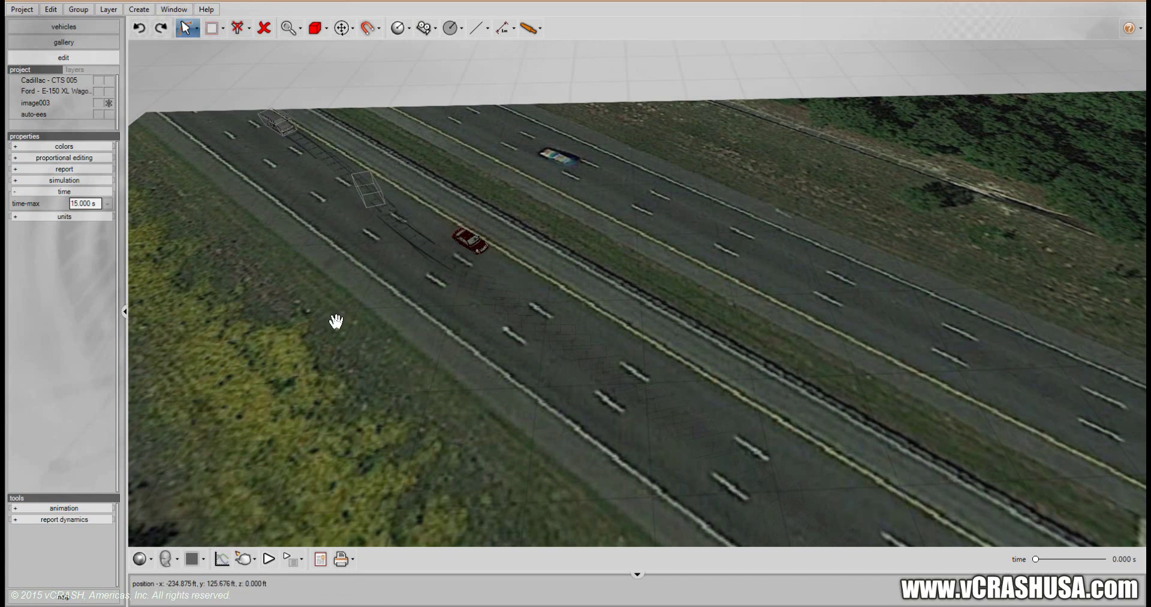
# Trace the van's motion along its path past the red car to examine its roll with the heavier roof load.
pyautogui.scroll(5, 347, 402)
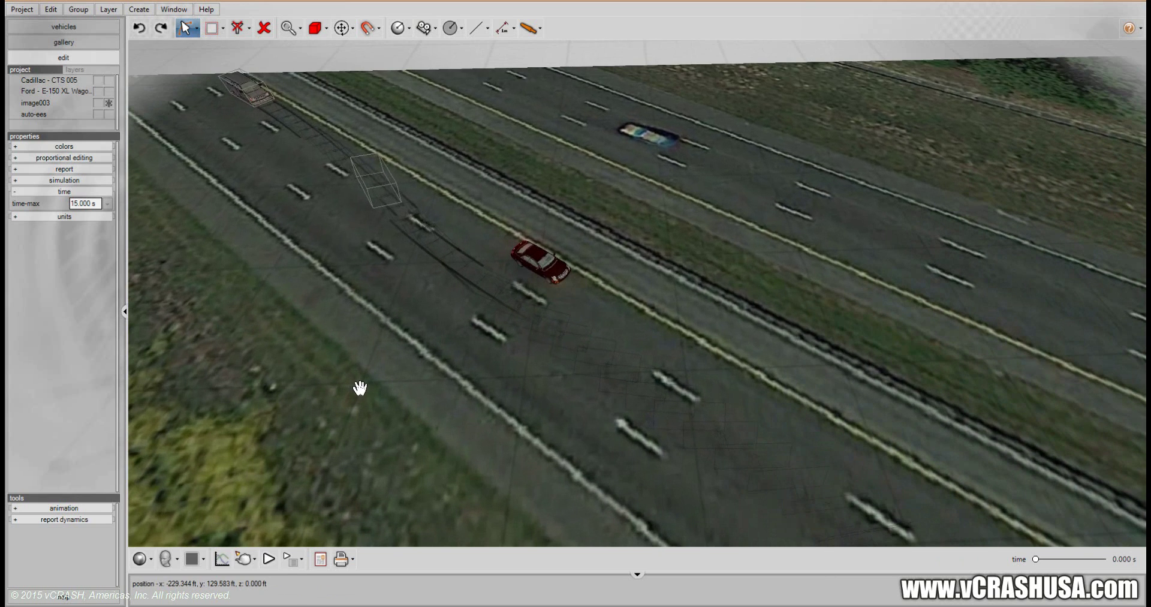
pyautogui.moveTo(362, 369); pyautogui.dragTo(383, 356, button='middle')
pyautogui.scroll(2, 370, 369)
pyautogui.moveTo(386, 355); pyautogui.dragTo(645, 428, button='middle')
pyautogui.moveTo(338, 375); pyautogui.dragTo(567, 231)
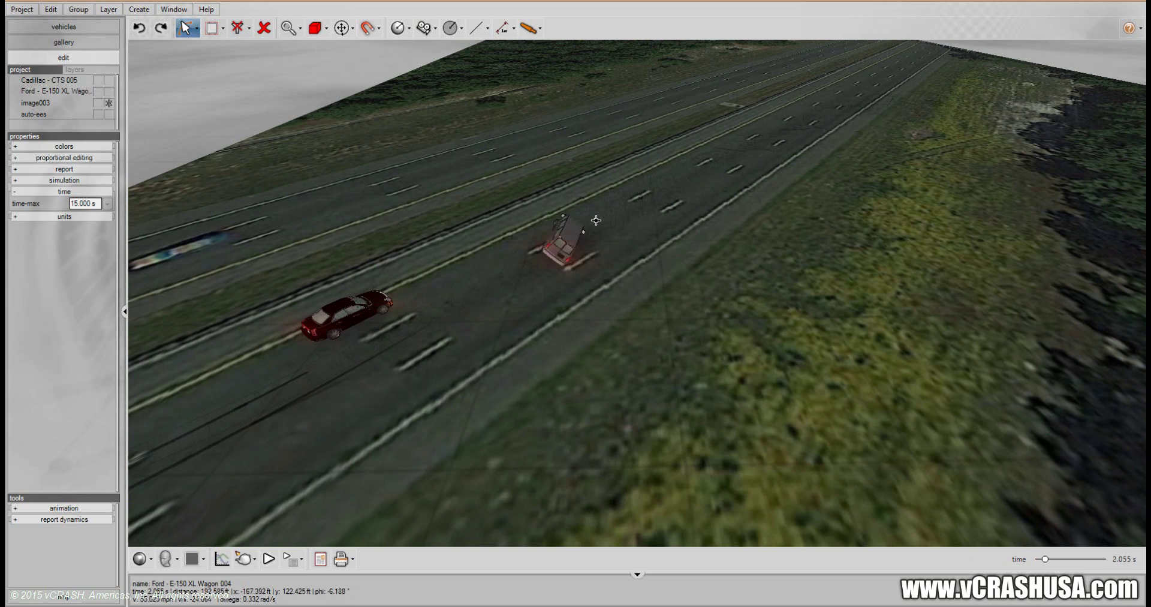
pyautogui.moveTo(720, 153)
pyautogui.mouseDown()
pyautogui.moveTo(902, 85)
pyautogui.moveTo(899, 101)
pyautogui.moveTo(802, 116)
pyautogui.moveTo(720, 157)
pyautogui.mouseUp()
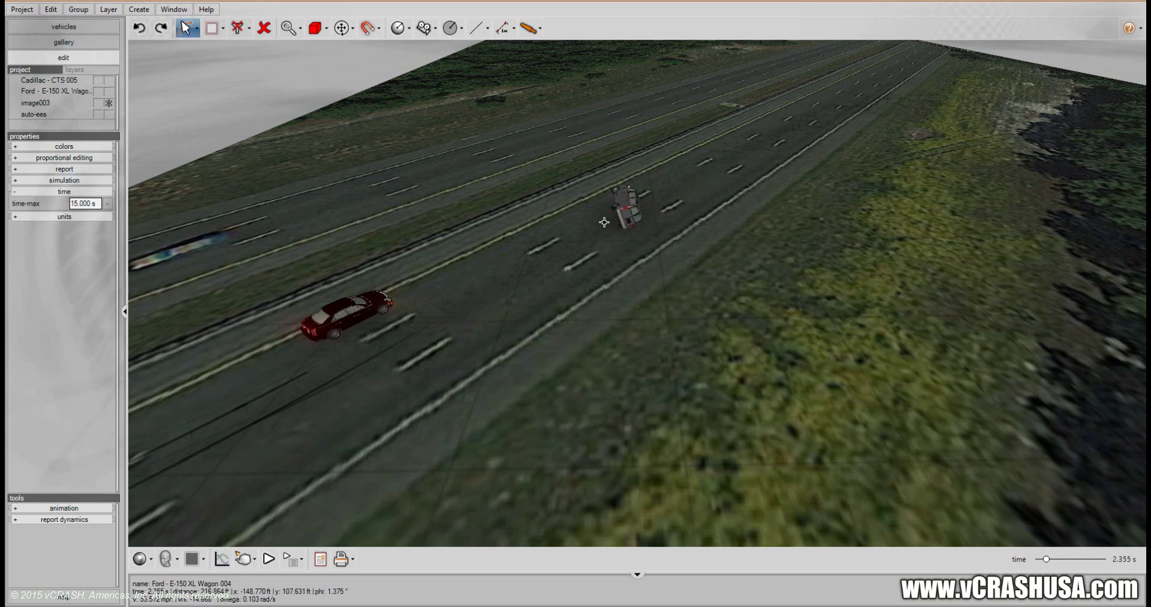
pyautogui.moveTo(542, 260); pyautogui.dragTo(544, 264)
pyautogui.moveTo(550, 416); pyautogui.dragTo(372, 396, button='middle')
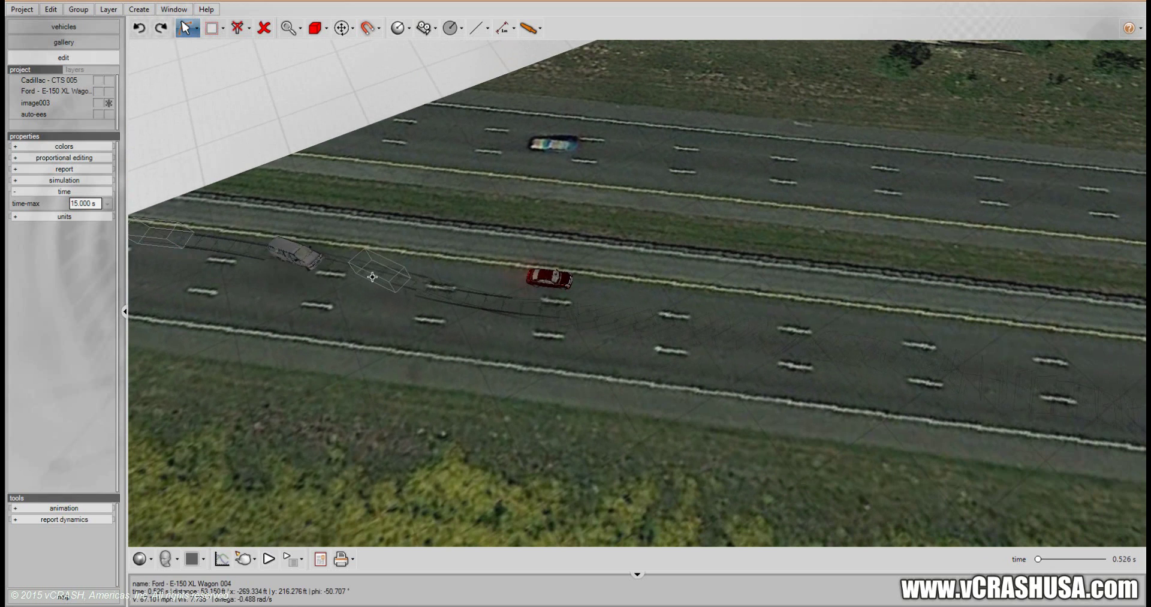
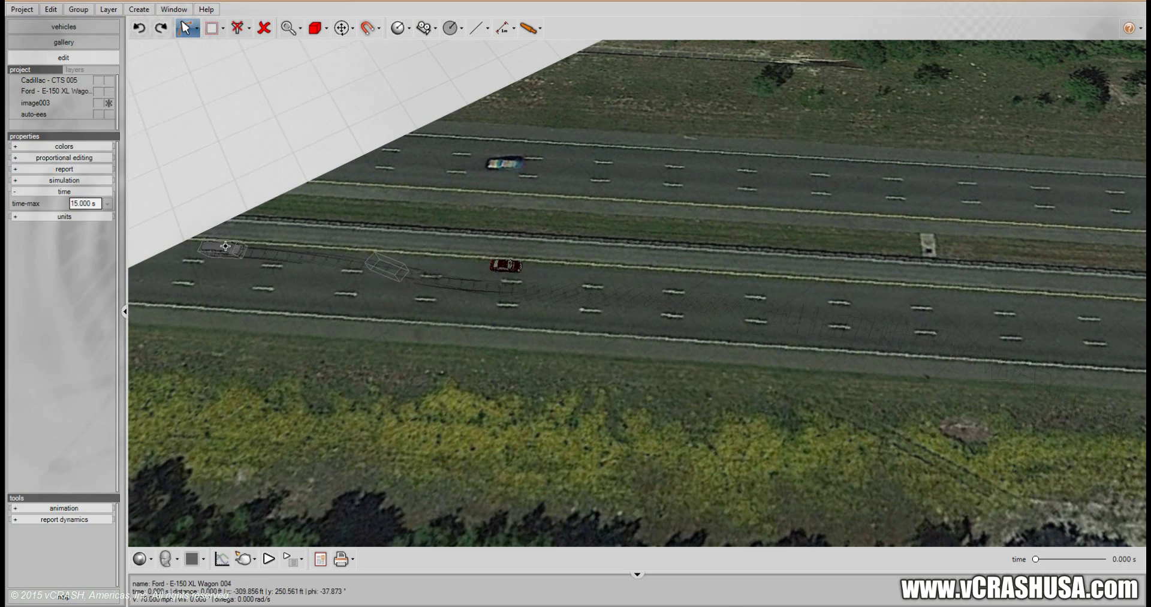
# Raise the van's initial speed to about 77 mph and deselect it.
pyautogui.rightClick(219, 243)
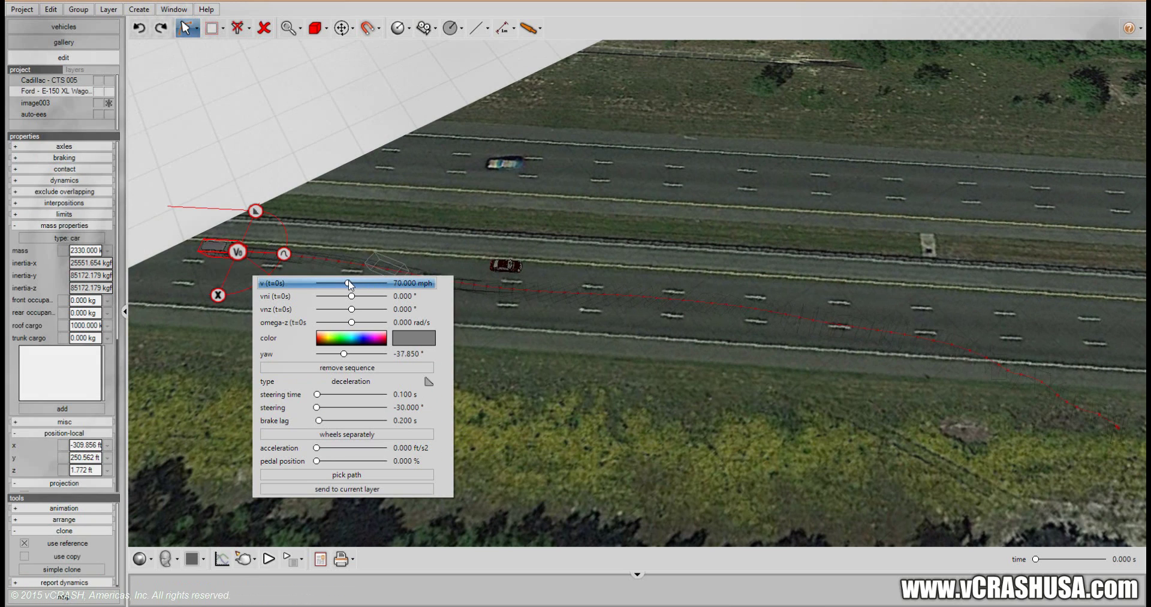
pyautogui.moveTo(349, 284); pyautogui.dragTo(355, 282)
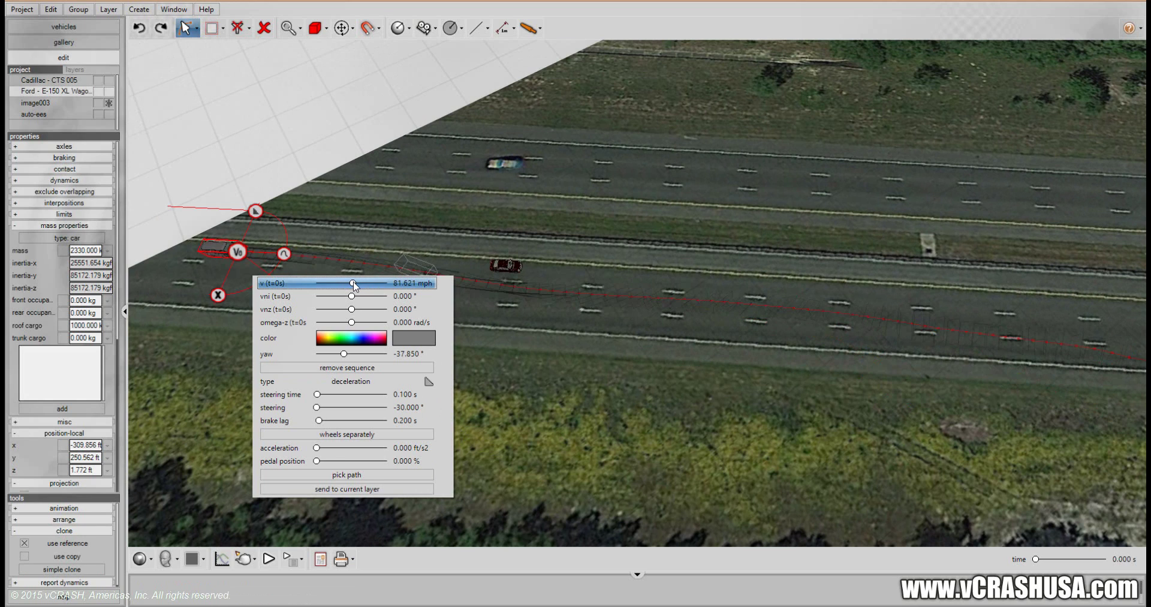
pyautogui.moveTo(353, 283); pyautogui.dragTo(352, 283)
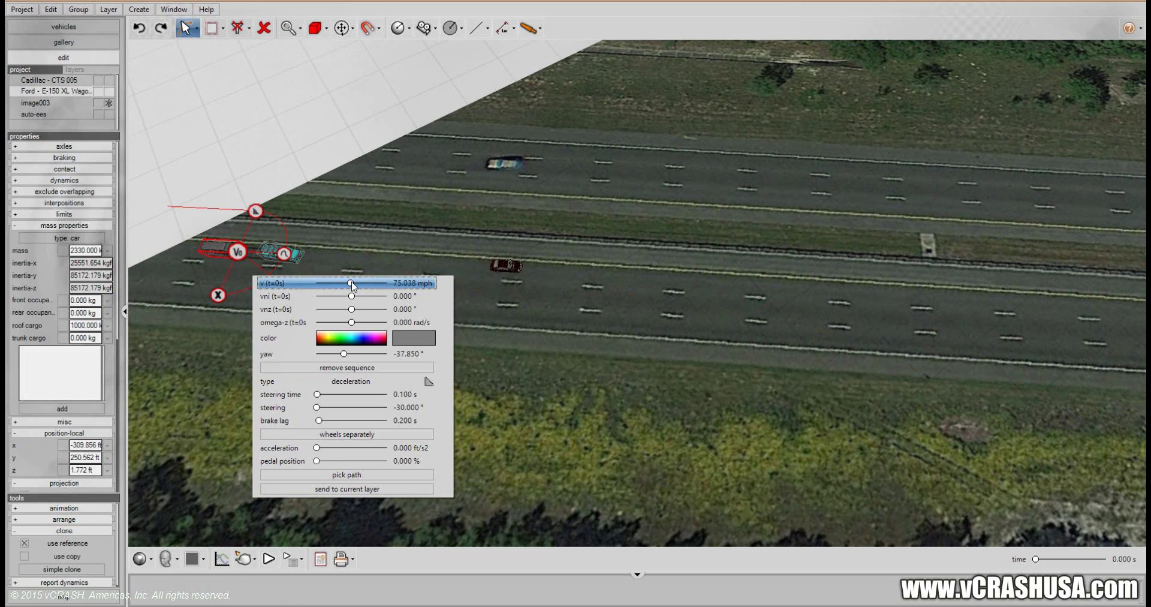
pyautogui.click(581, 416)
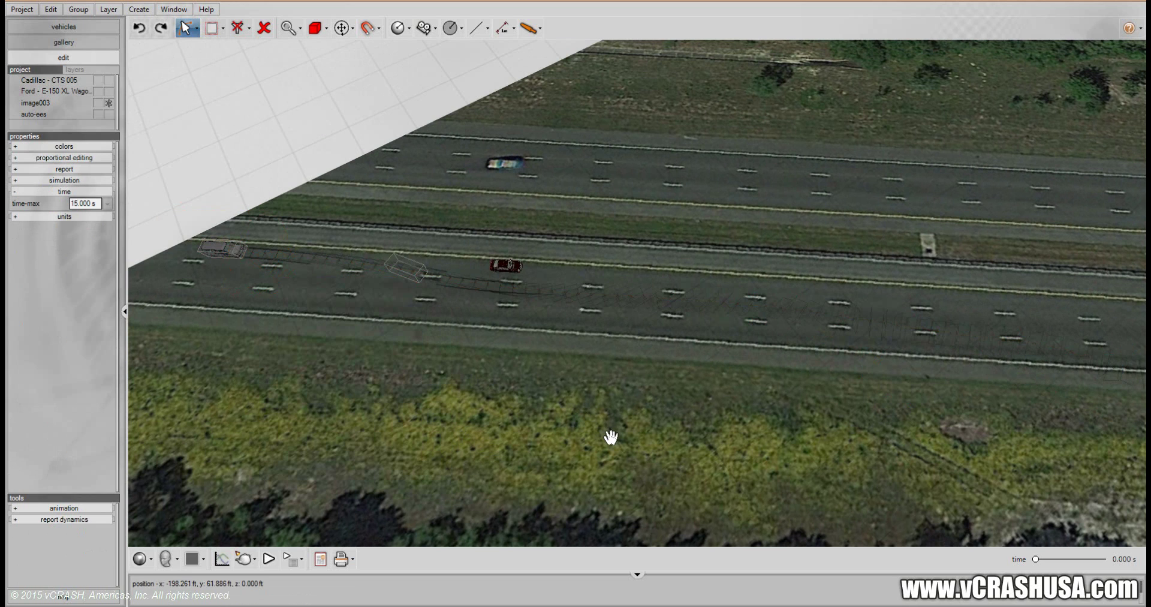
# Add two sequences to the van's path, one beside the red car at 1.362 s and one at 0.643 s.
pyautogui.moveTo(609, 437); pyautogui.dragTo(624, 435, button='middle')
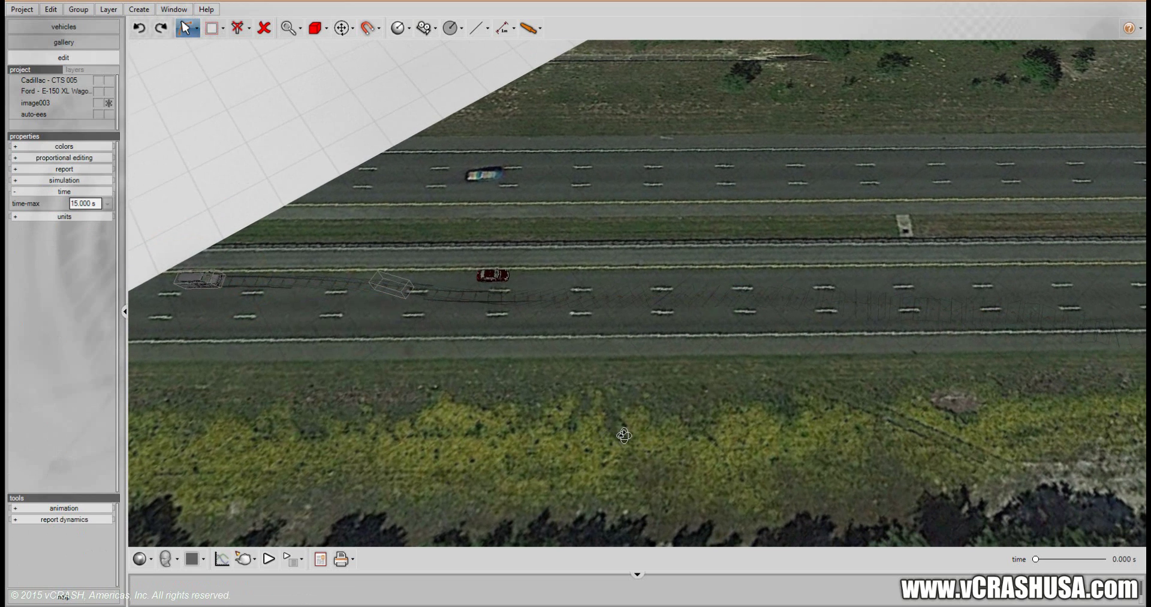
pyautogui.click(481, 297)
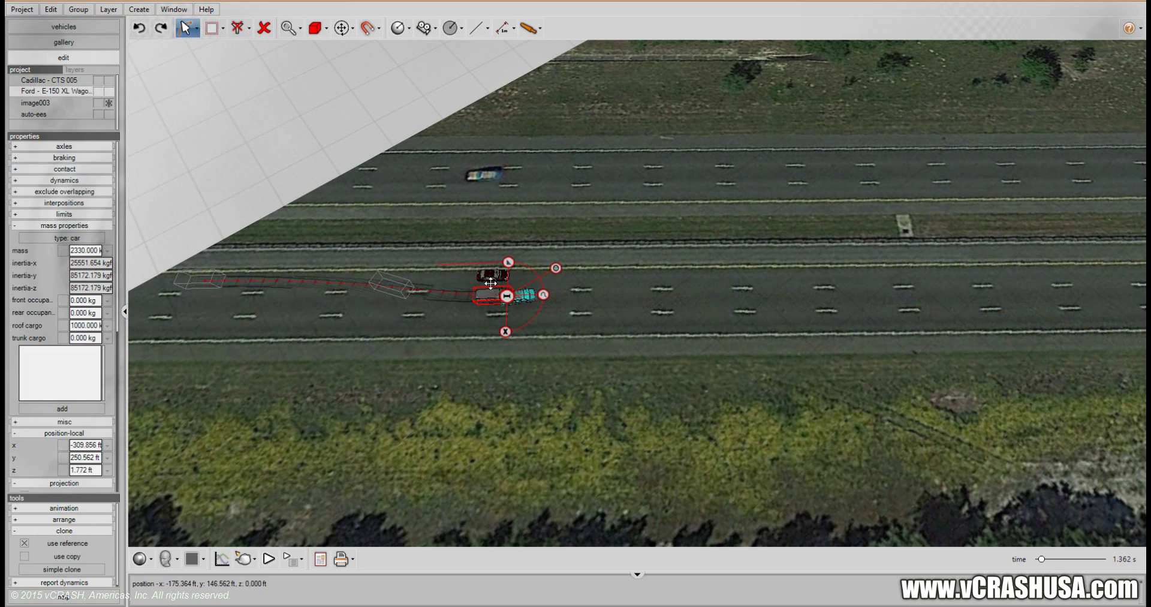
pyautogui.moveTo(498, 280)
pyautogui.mouseDown()
pyautogui.moveTo(393, 293)
pyautogui.moveTo(396, 324)
pyautogui.mouseUp()
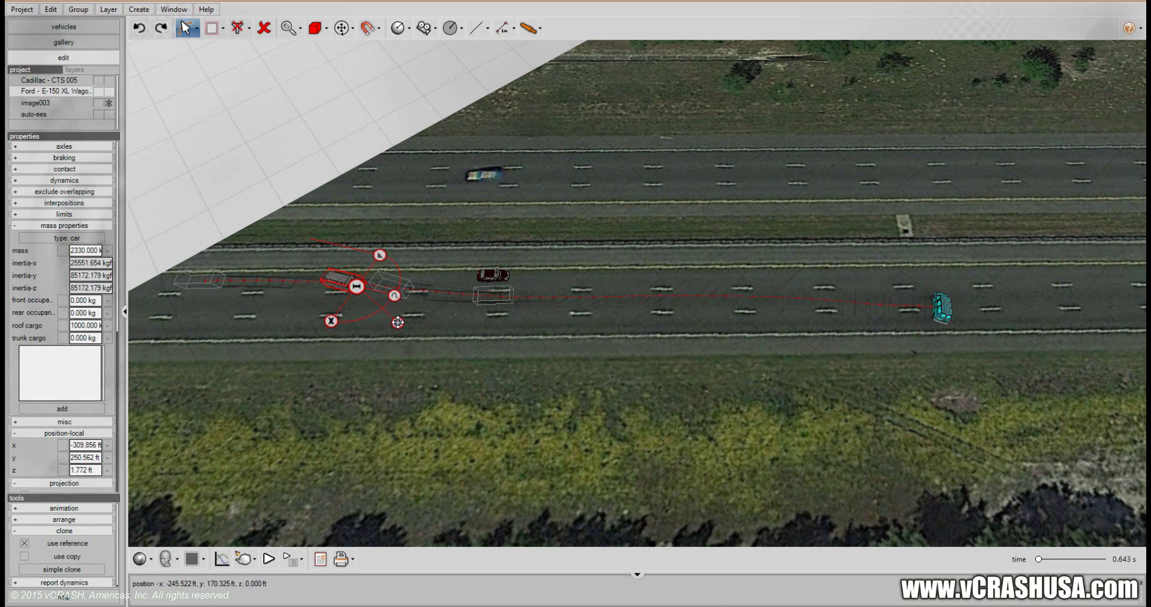
# Deselect the van, view the highway in perspective, and play the simulation at 1/2x speed.
pyautogui.moveTo(615, 461); pyautogui.dragTo(359, 407)
pyautogui.moveTo(599, 466); pyautogui.dragTo(504, 419, button='middle')
pyautogui.moveTo(563, 443); pyautogui.dragTo(394, 322)
pyautogui.scroll(3, 394, 321)
pyautogui.moveTo(343, 322); pyautogui.dragTo(273, 499, button='middle')
pyautogui.click(269, 562)
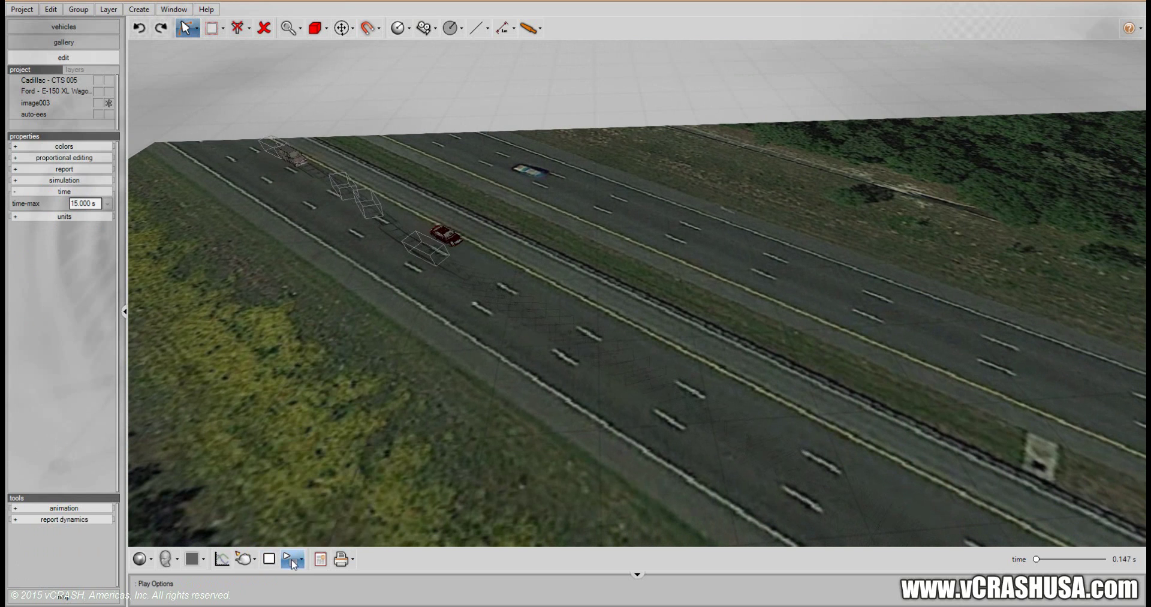
pyautogui.click(293, 560)
pyautogui.click(312, 516)
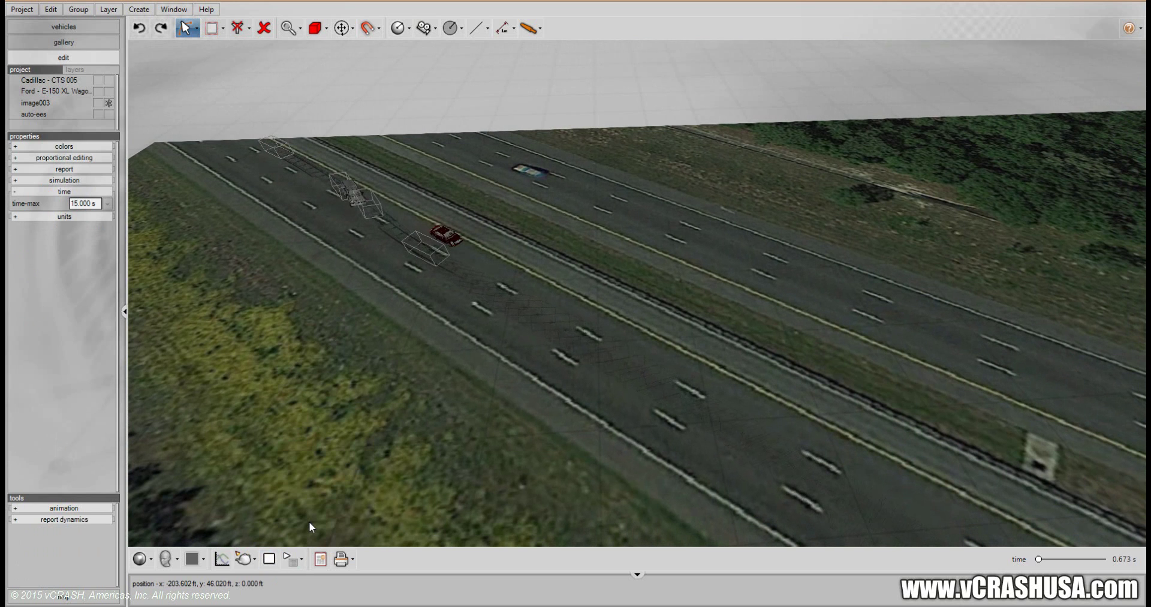
# Follow the van's motion down the highway during playback from several viewpoints.
pyautogui.moveTo(527, 444); pyautogui.dragTo(612, 424, button='middle')
pyautogui.moveTo(647, 494); pyautogui.dragTo(746, 472, button='middle')
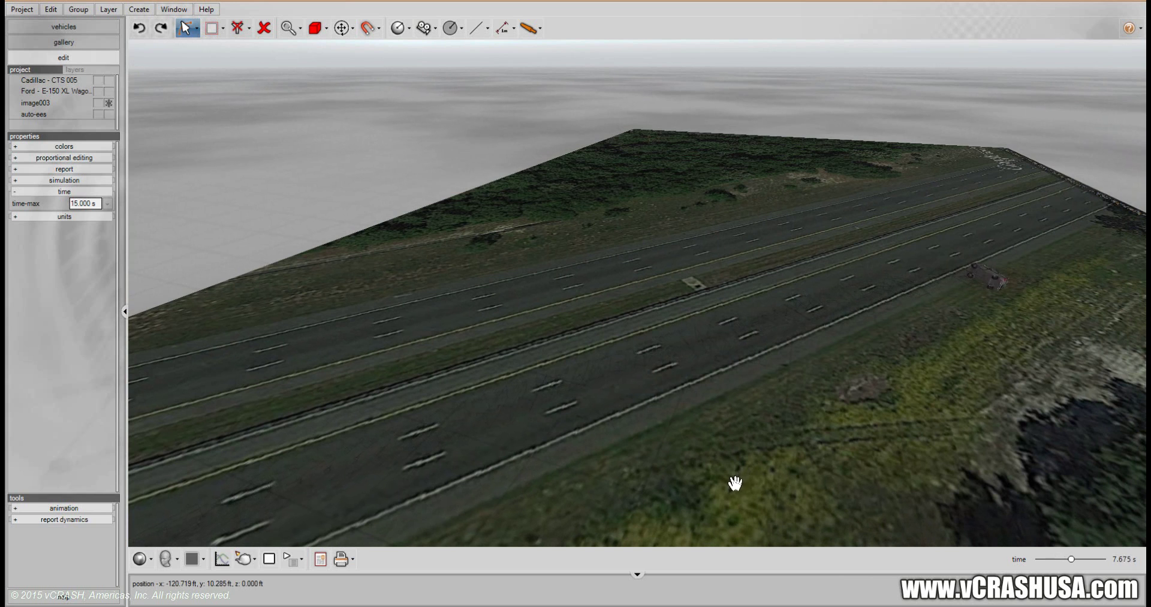
pyautogui.scroll(-2, 733, 484)
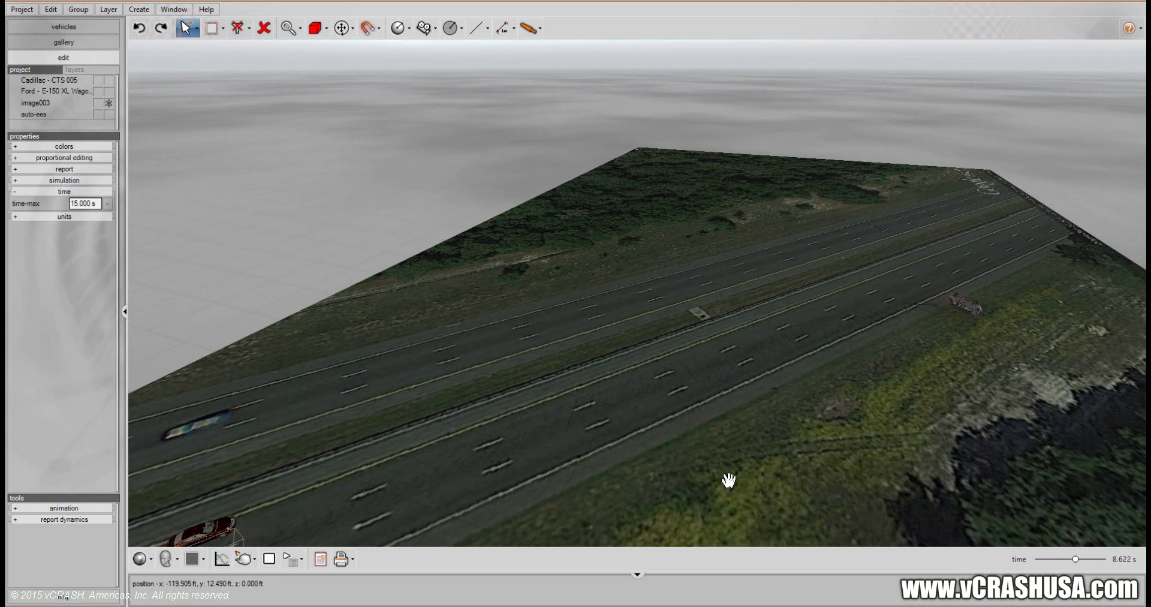
pyautogui.scroll(-1, 712, 489)
pyautogui.moveTo(632, 525); pyautogui.dragTo(640, 414)
pyautogui.moveTo(498, 471)
pyautogui.mouseDown(button='middle')
pyautogui.moveTo(419, 475)
pyautogui.moveTo(424, 367)
pyautogui.moveTo(431, 448)
pyautogui.moveTo(466, 484)
pyautogui.moveTo(480, 481)
pyautogui.mouseUp(button='middle')
pyautogui.moveTo(609, 365); pyautogui.dragTo(524, 354, button='middle')
pyautogui.scroll(-2, 525, 357)
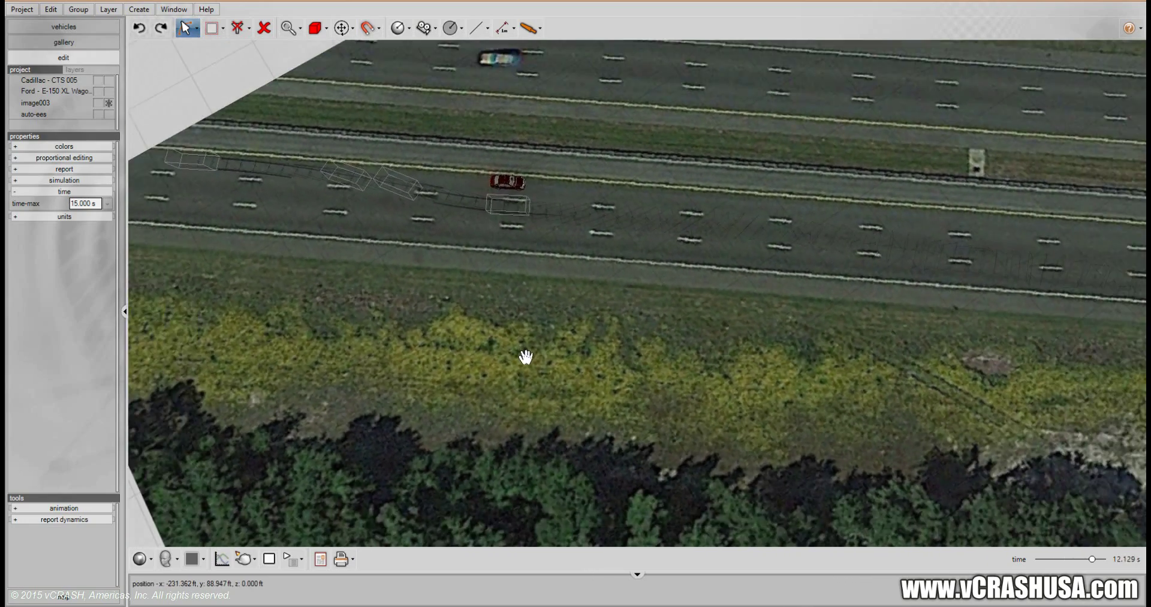
# Add another sequence to the van's path between its start position and the 0.643 s sequence.
pyautogui.moveTo(570, 406); pyautogui.dragTo(660, 453)
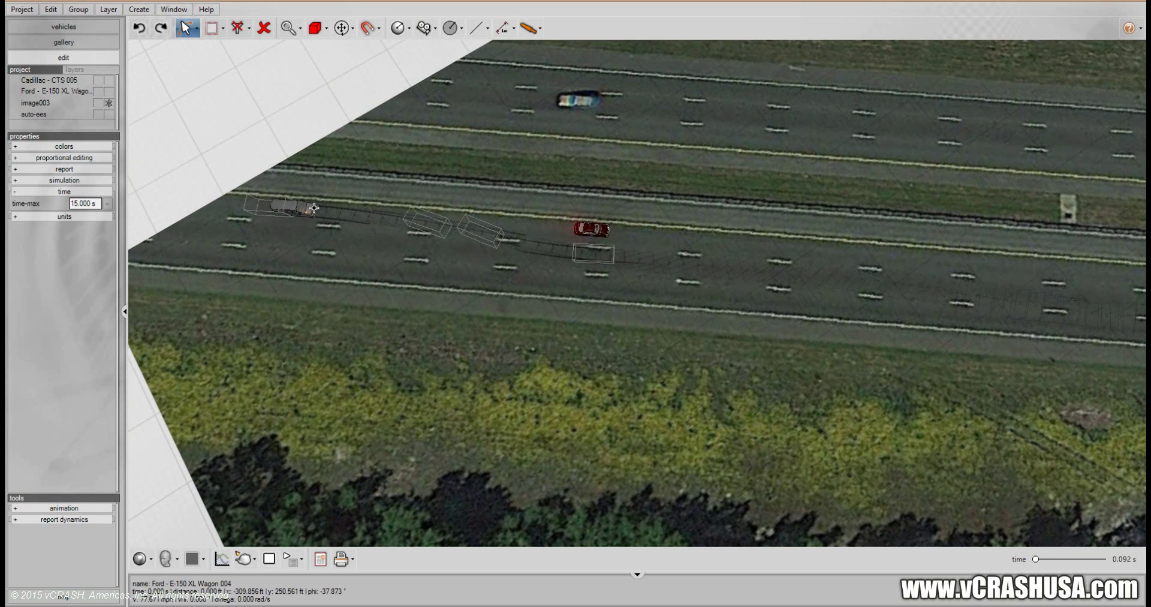
pyautogui.click(434, 224)
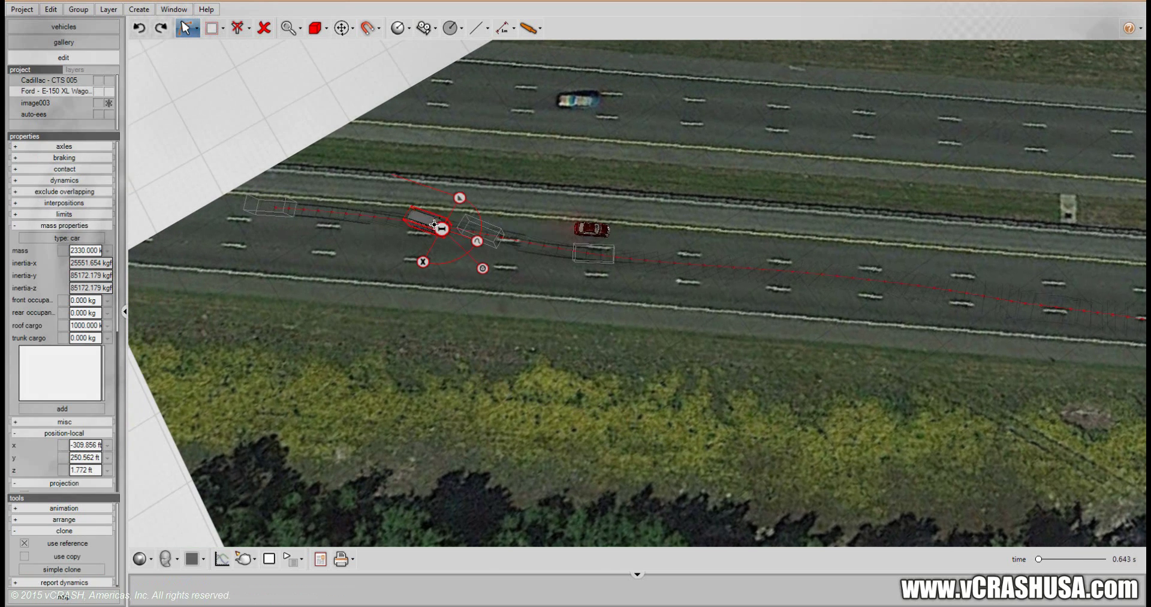
pyautogui.click(376, 216)
pyautogui.moveTo(437, 264); pyautogui.dragTo(452, 262)
pyautogui.moveTo(648, 399); pyautogui.dragTo(742, 319, button='middle')
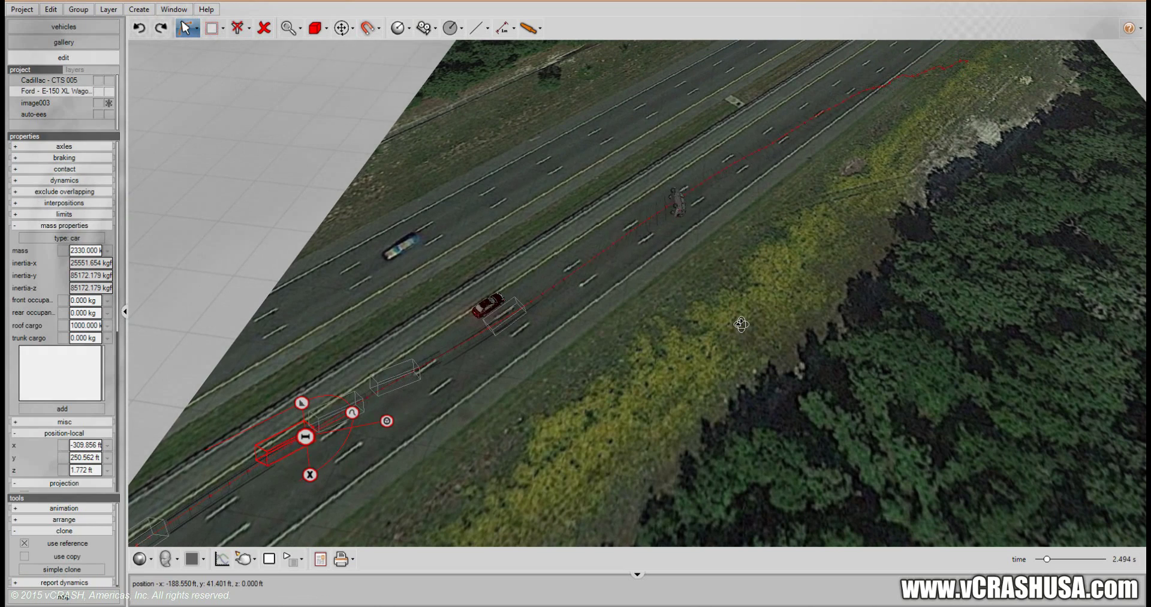
# Place a Cadillac CTS from the vehicle library on the grass beside the highway, turned parallel to the road.
pyautogui.moveTo(731, 382); pyautogui.dragTo(432, 324, button='middle')
pyautogui.moveTo(442, 278); pyautogui.dragTo(463, 322)
pyautogui.moveTo(463, 322); pyautogui.dragTo(470, 332, button='middle')
pyautogui.click(59, 24)
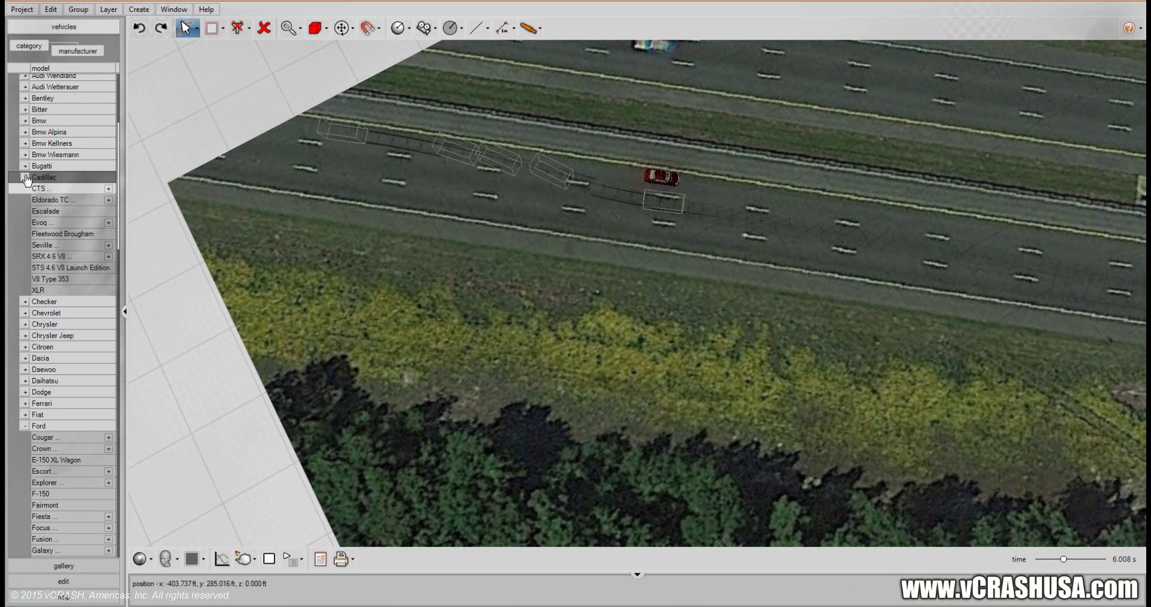
pyautogui.moveTo(33, 185); pyautogui.dragTo(274, 343)
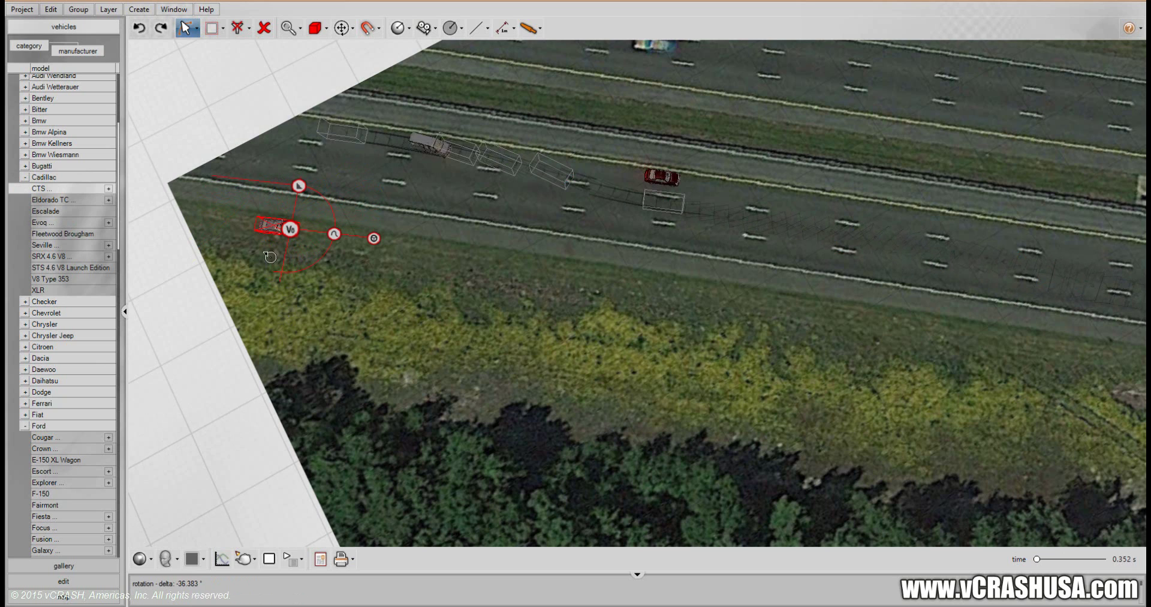
pyautogui.moveTo(274, 226); pyautogui.dragTo(288, 269)
# Set the new Cadillac's initial speed to 70 mph and deselect it.
pyautogui.rightClick(288, 268)
pyautogui.click(470, 306)
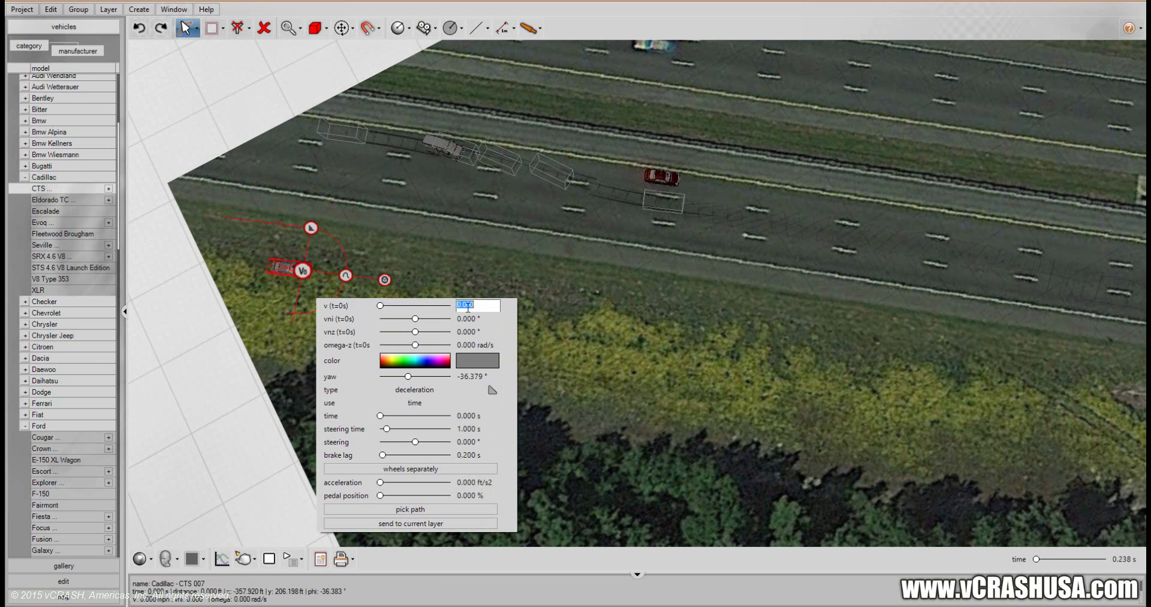
pyautogui.write('70')
pyautogui.press('Return')
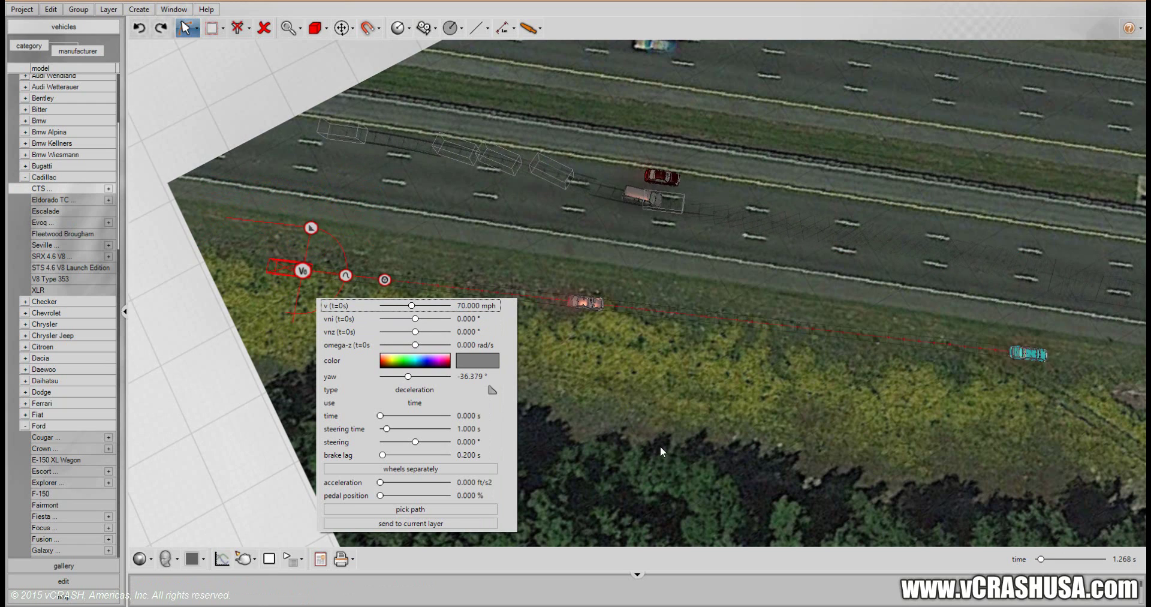
pyautogui.click(678, 466)
# Move the new Cadillac's start position farther from the road and rotate it slightly to travel along the grass.
pyautogui.scroll(-2, 679, 467)
pyautogui.moveTo(639, 439); pyautogui.dragTo(394, 330)
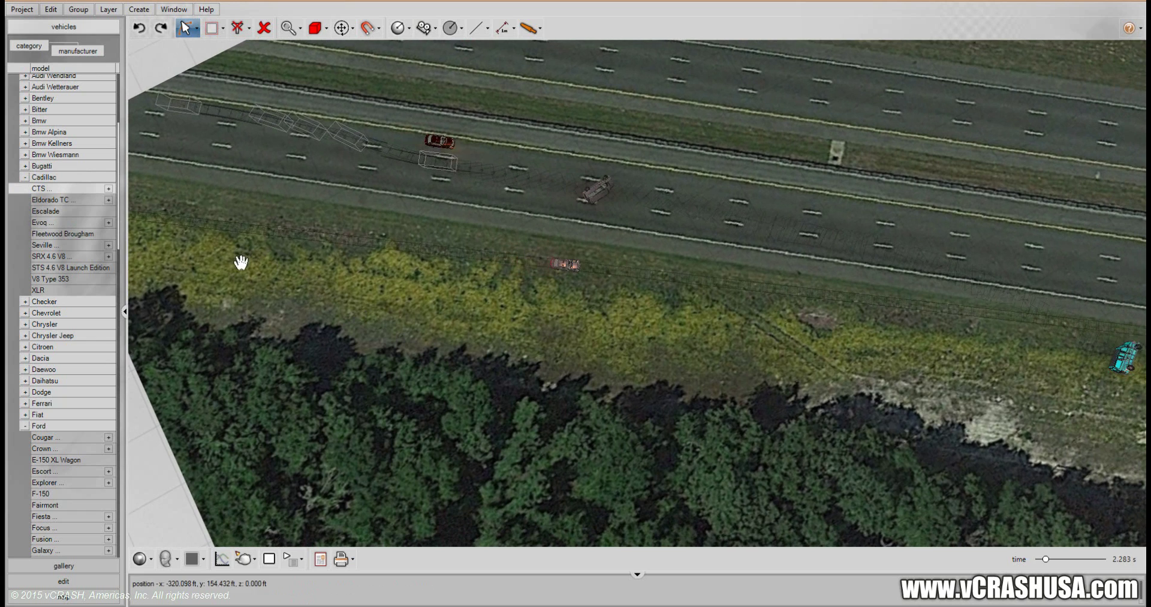
pyautogui.moveTo(242, 263); pyautogui.dragTo(271, 269)
pyautogui.scroll(-1, 273, 280)
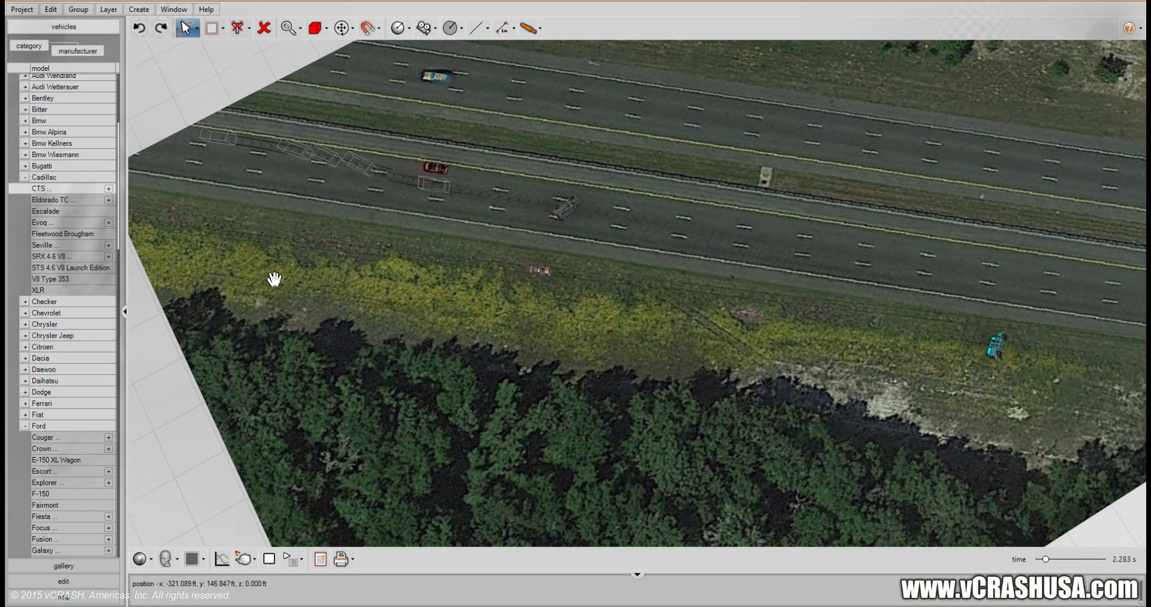
pyautogui.click(178, 229)
pyautogui.moveTo(198, 232); pyautogui.dragTo(194, 256)
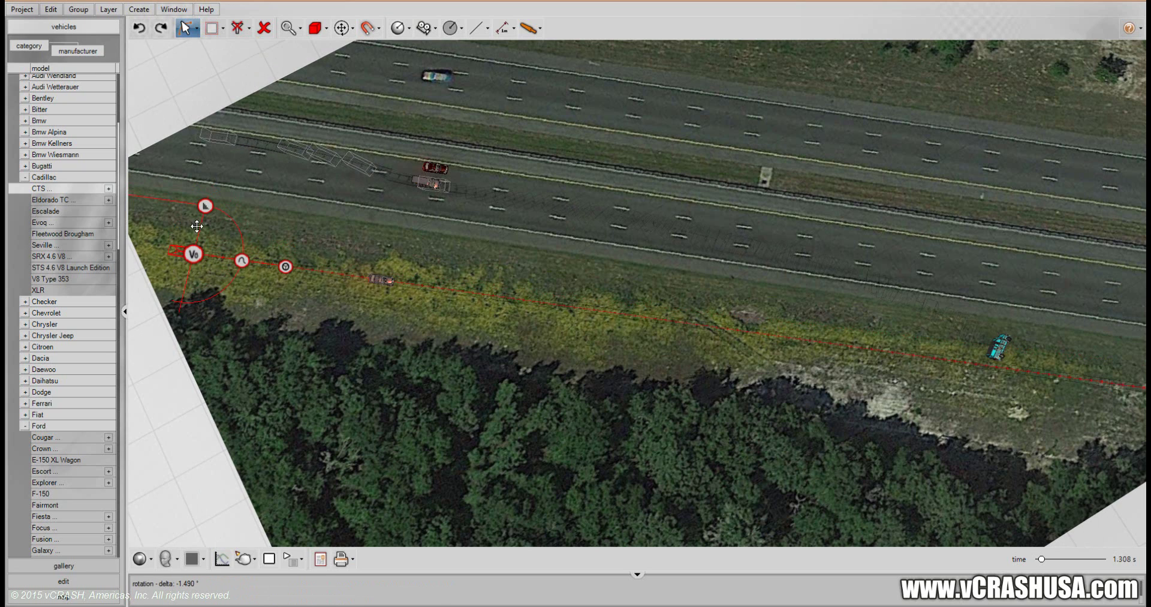
# Adjust the new Cadillac's deceleration at its start position, trying several amounts.
pyautogui.click(205, 207)
pyautogui.moveTo(189, 207); pyautogui.dragTo(179, 204)
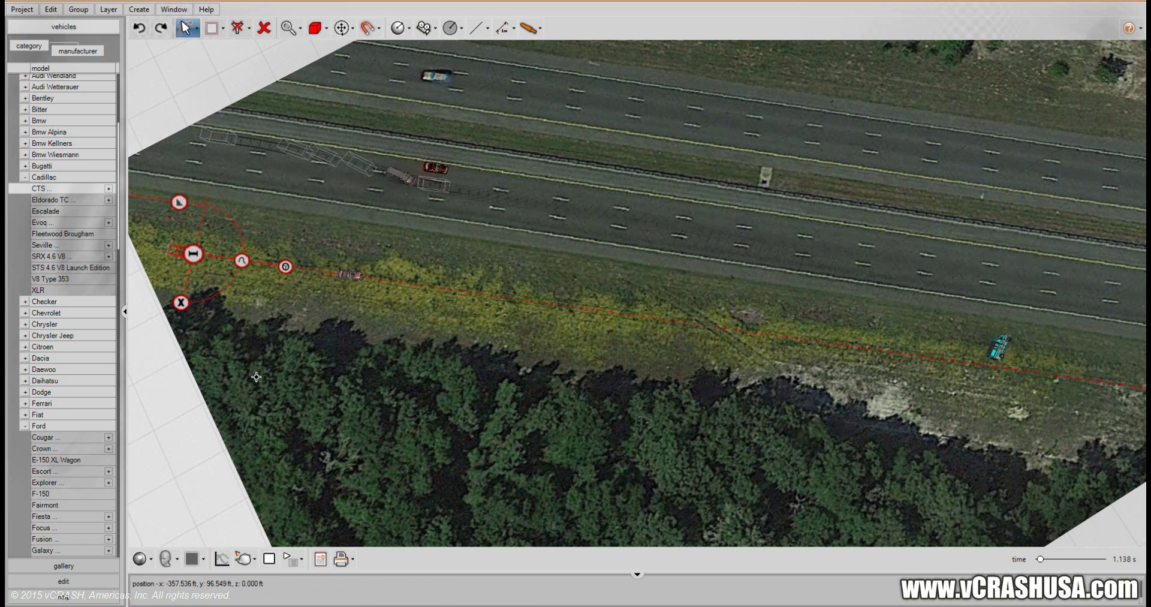
pyautogui.moveTo(178, 202); pyautogui.dragTo(179, 203)
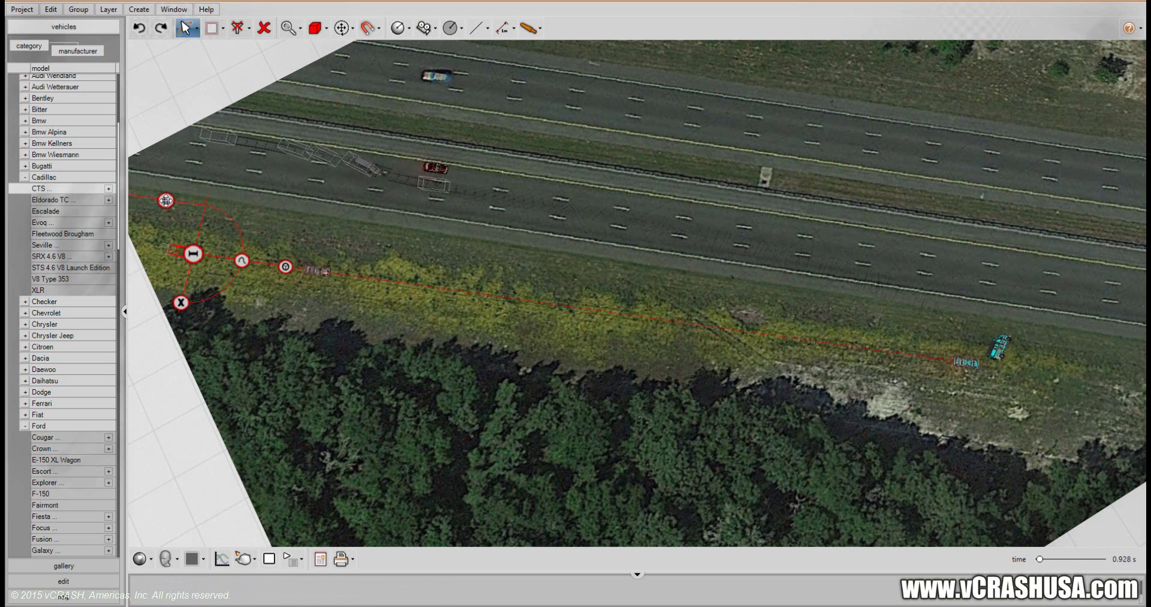
pyautogui.moveTo(166, 201); pyautogui.dragTo(183, 201)
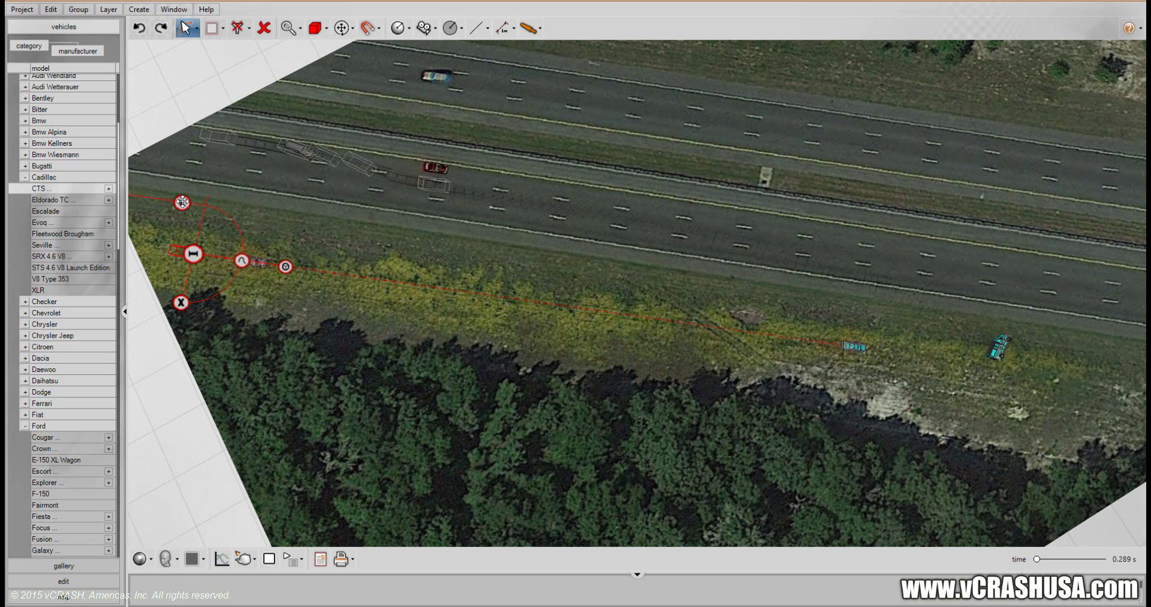
# Stop the playback, set the playback speed to 1x, and run the simulation again.
pyautogui.click(269, 562)
pyautogui.click(300, 560)
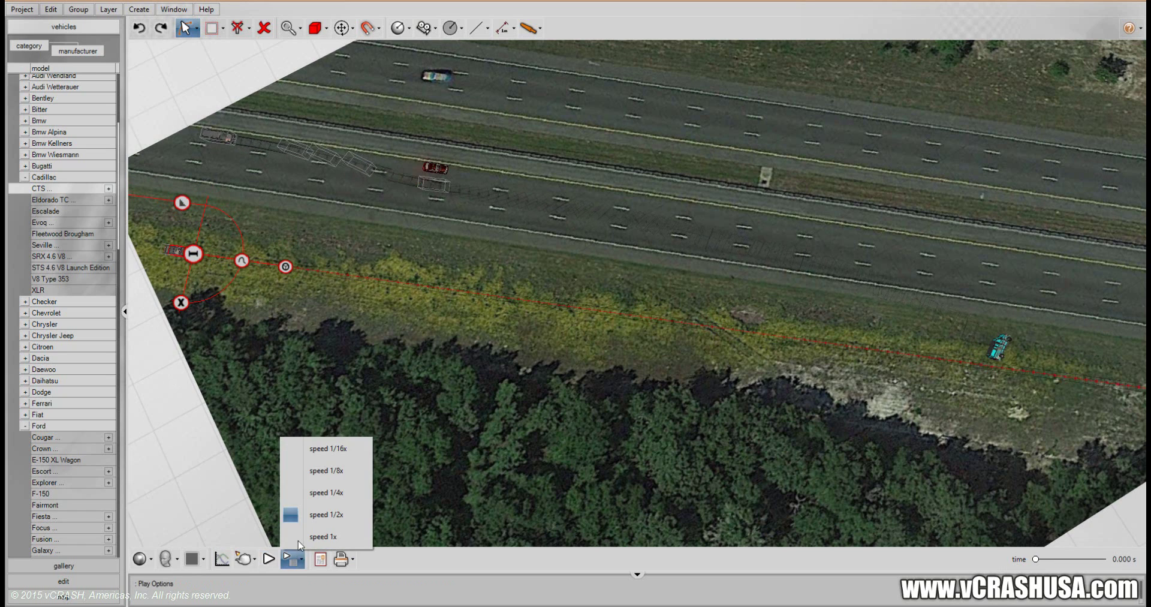
pyautogui.click(304, 538)
pyautogui.click(270, 562)
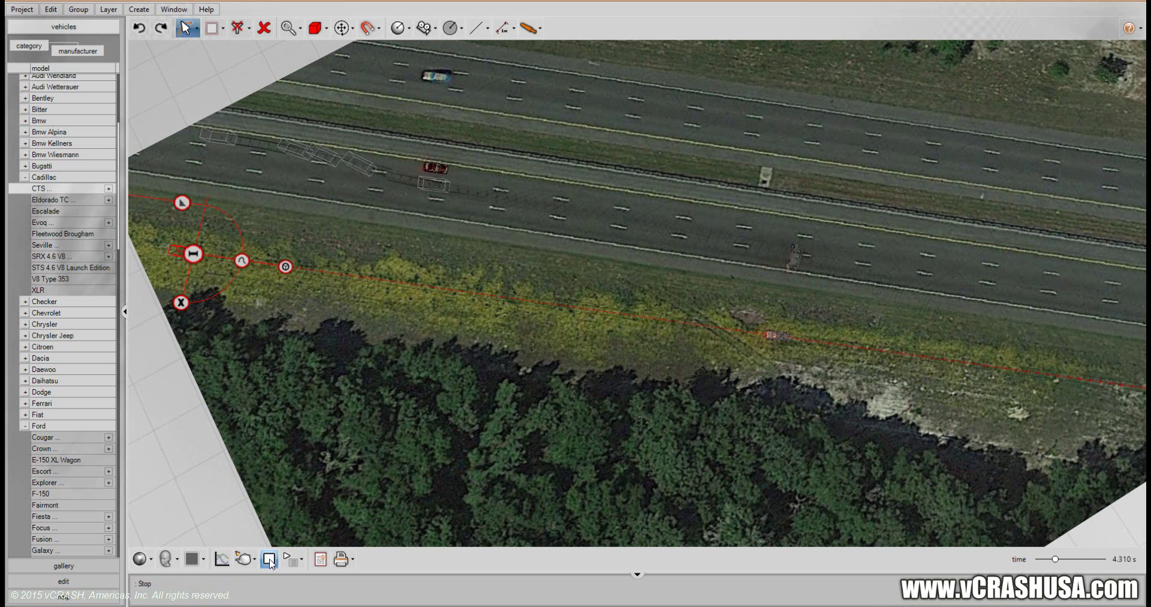
# Restart the simulation, add a sequence on the new Cadillac's path in the grass, and stop the playback.
pyautogui.click(270, 559)
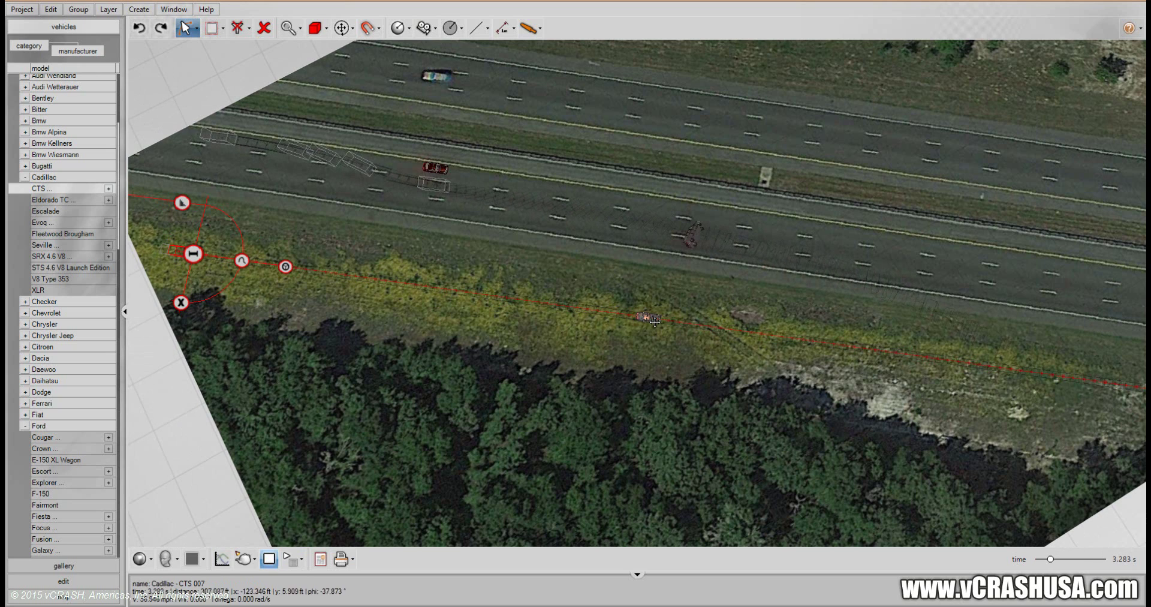
pyautogui.click(644, 319)
pyautogui.moveTo(643, 283); pyautogui.dragTo(616, 278)
pyautogui.press('space')
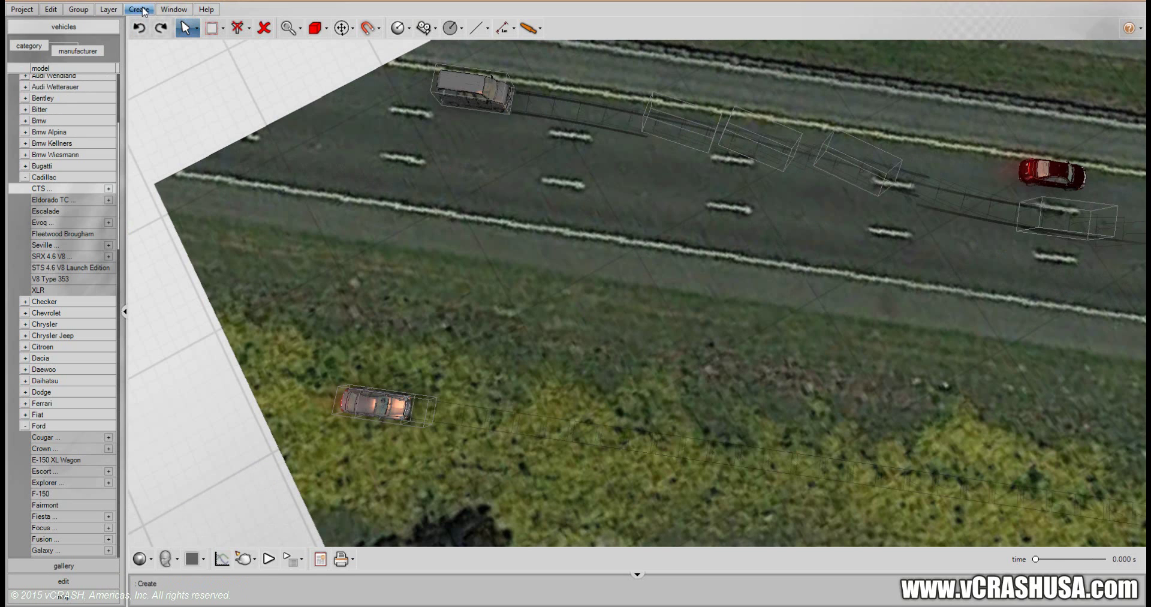
# Create a camera with its target on the van and its position on the Cadillac in the grass.
pyautogui.click(139, 10)
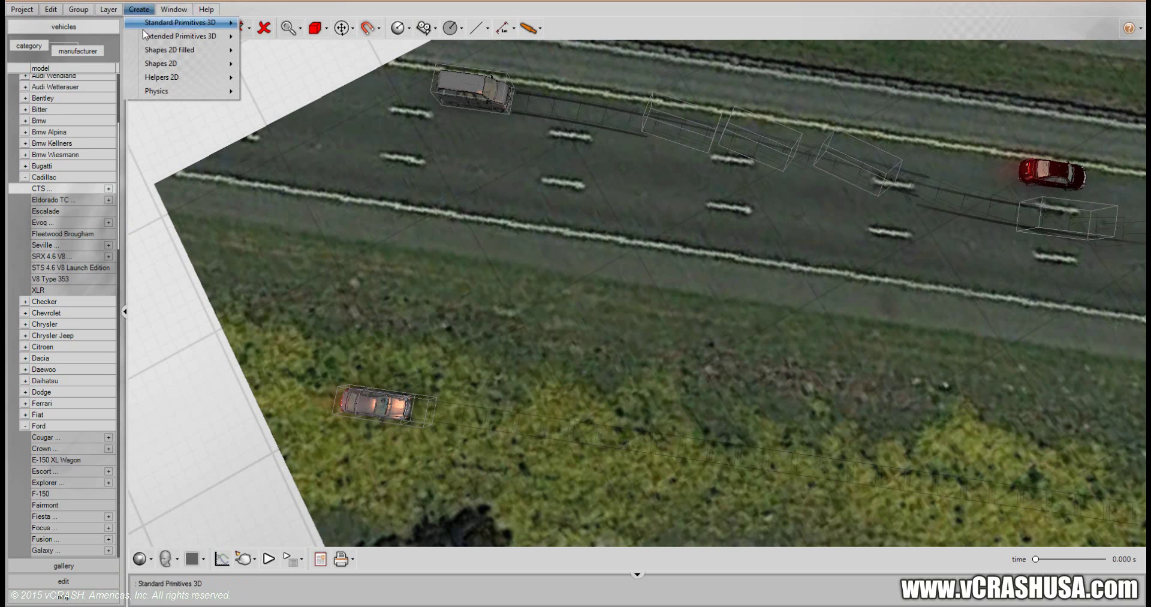
pyautogui.moveTo(180, 36)
pyautogui.click(287, 132)
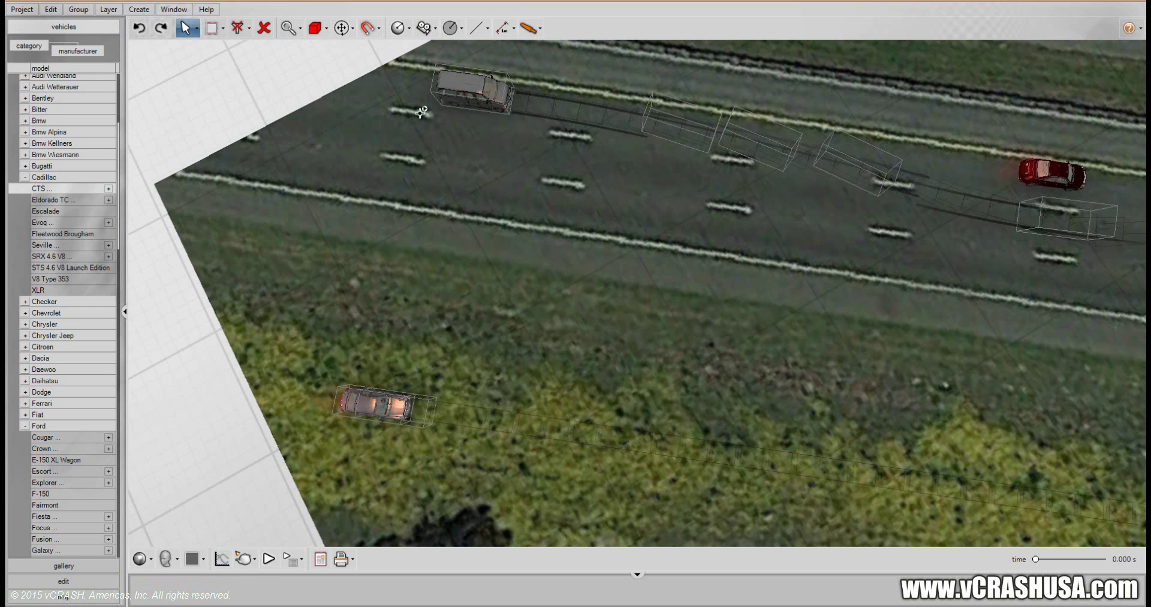
pyautogui.click(473, 106)
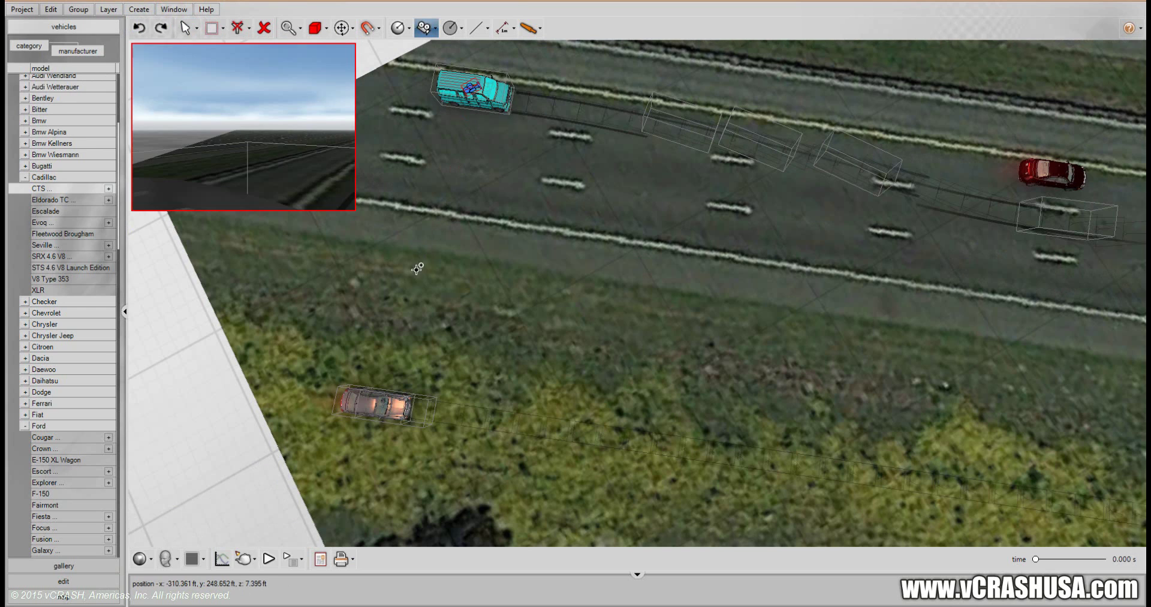
pyautogui.click(377, 404)
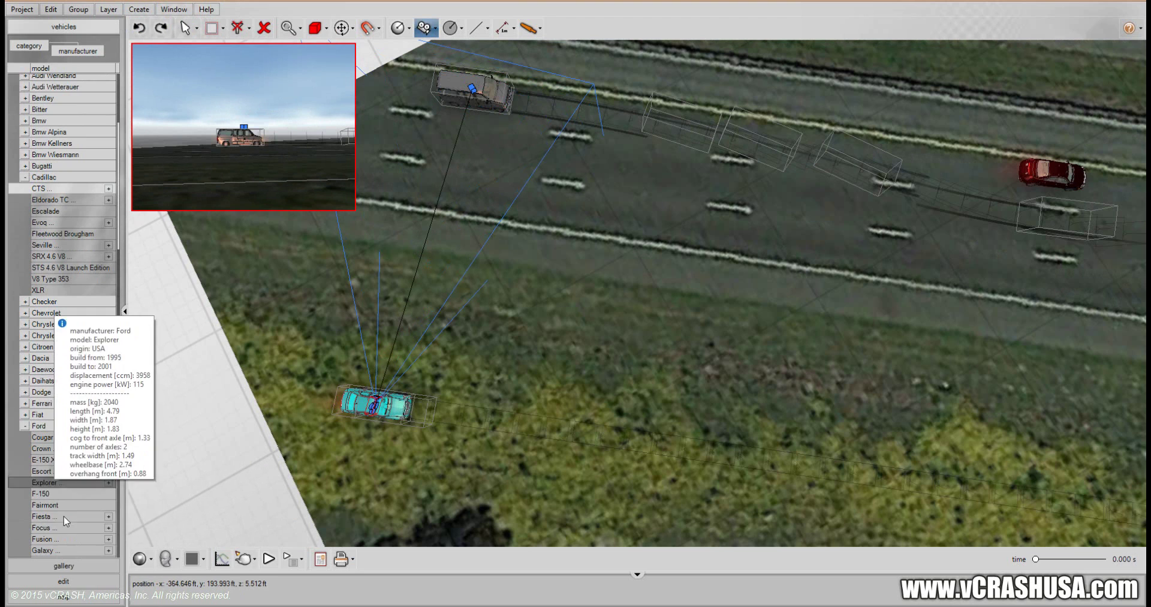
# Select the camera target in the project list and set its local z position to 4 ft.
pyautogui.click(64, 581)
pyautogui.moveTo(52, 141); pyautogui.dragTo(53, 199)
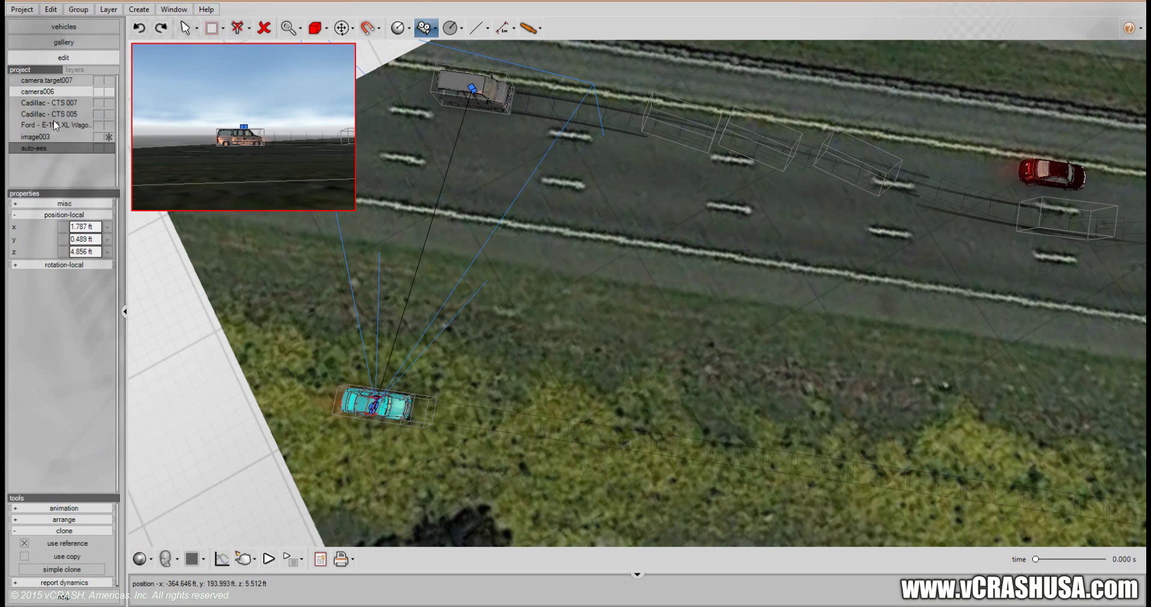
pyautogui.click(54, 81)
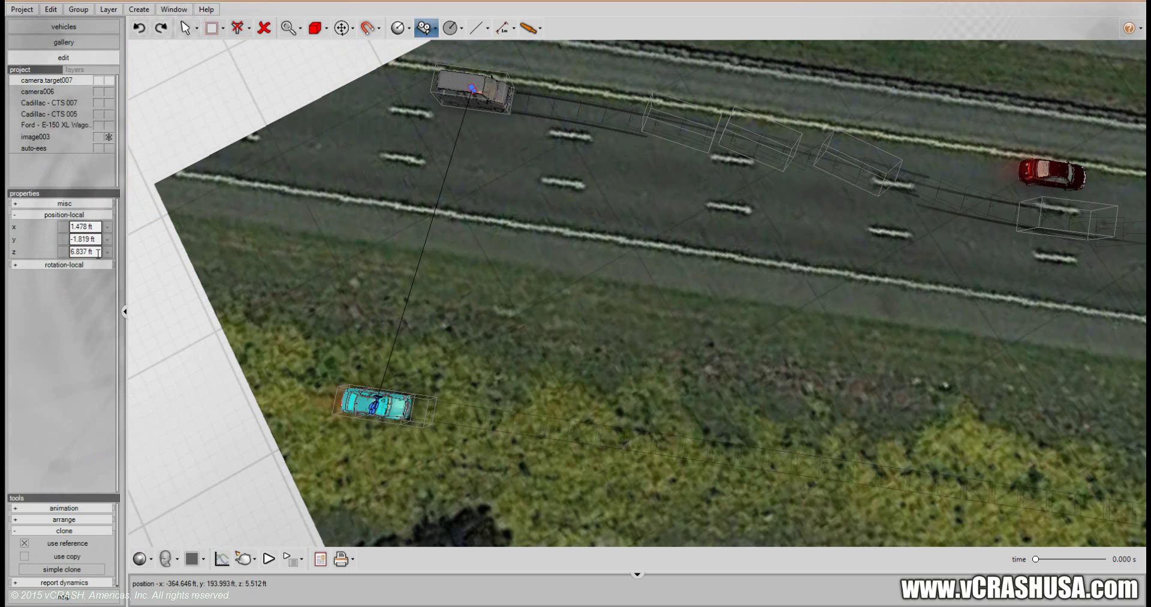
pyautogui.press('Return')
# Set the camera's local position to x 3.733 ft, y 16.893 ft and z 21.260 ft.
pyautogui.click(59, 91)
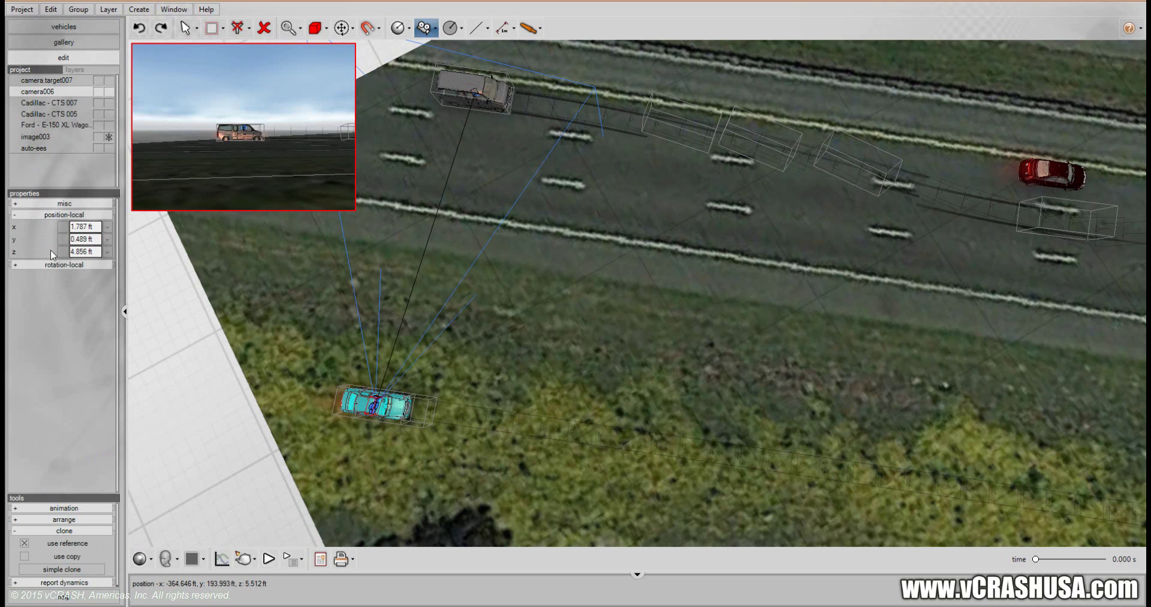
pyautogui.click(107, 239)
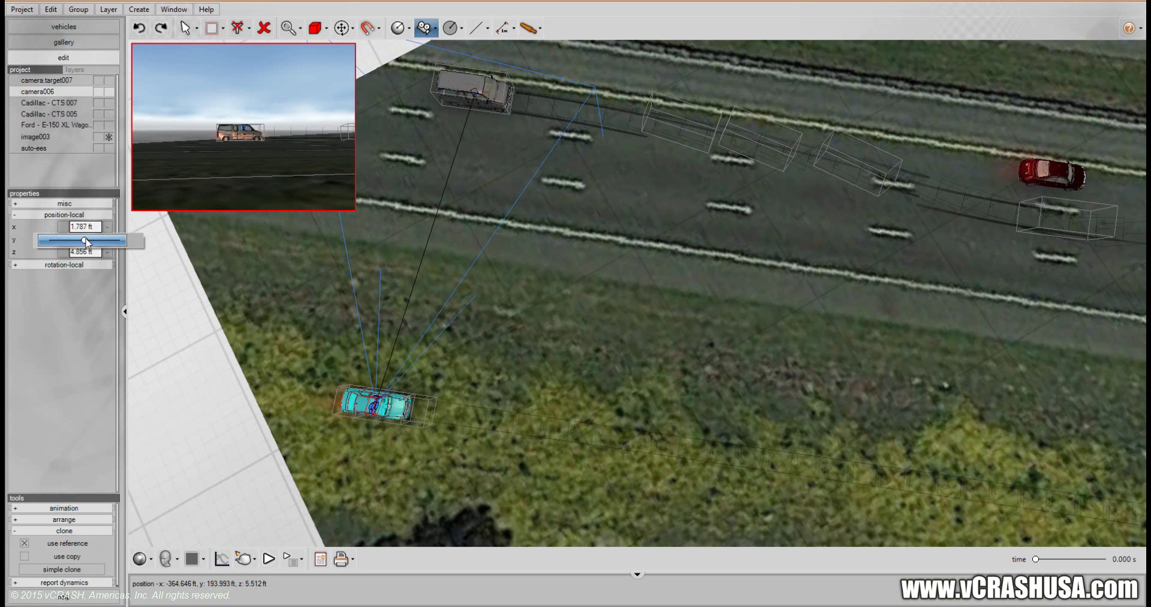
pyautogui.moveTo(89, 242); pyautogui.dragTo(91, 242)
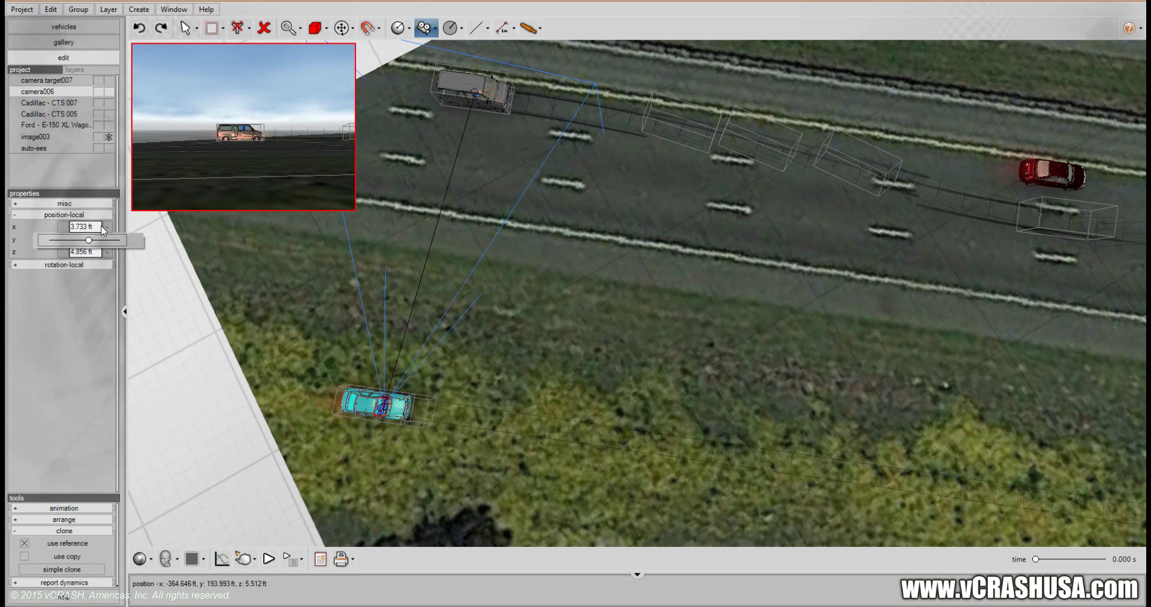
pyautogui.click(90, 298)
pyautogui.click(107, 252)
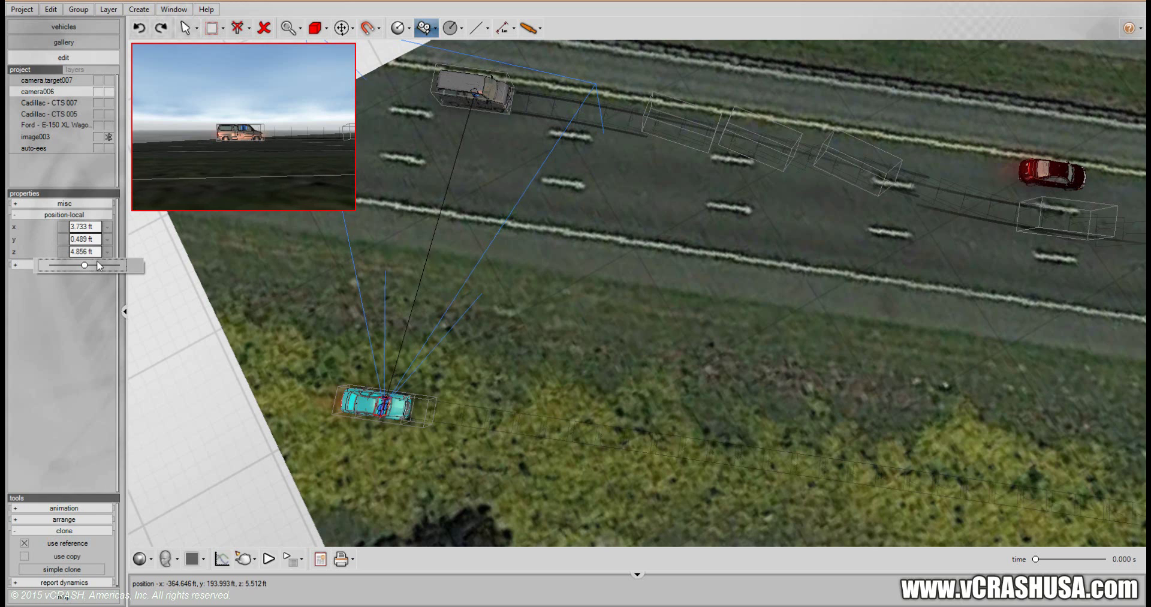
pyautogui.moveTo(87, 266); pyautogui.dragTo(133, 258)
pyautogui.click(107, 239)
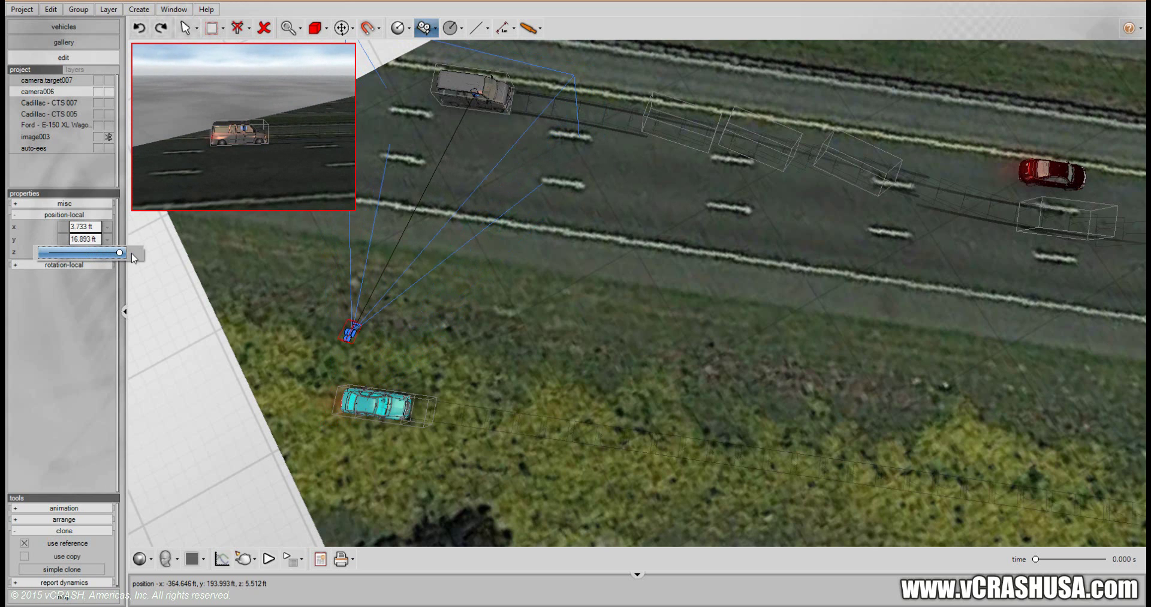
# Run the simulation and use Select And Move to add another sequence on the Cadillac's path along the grass.
pyautogui.click(269, 559)
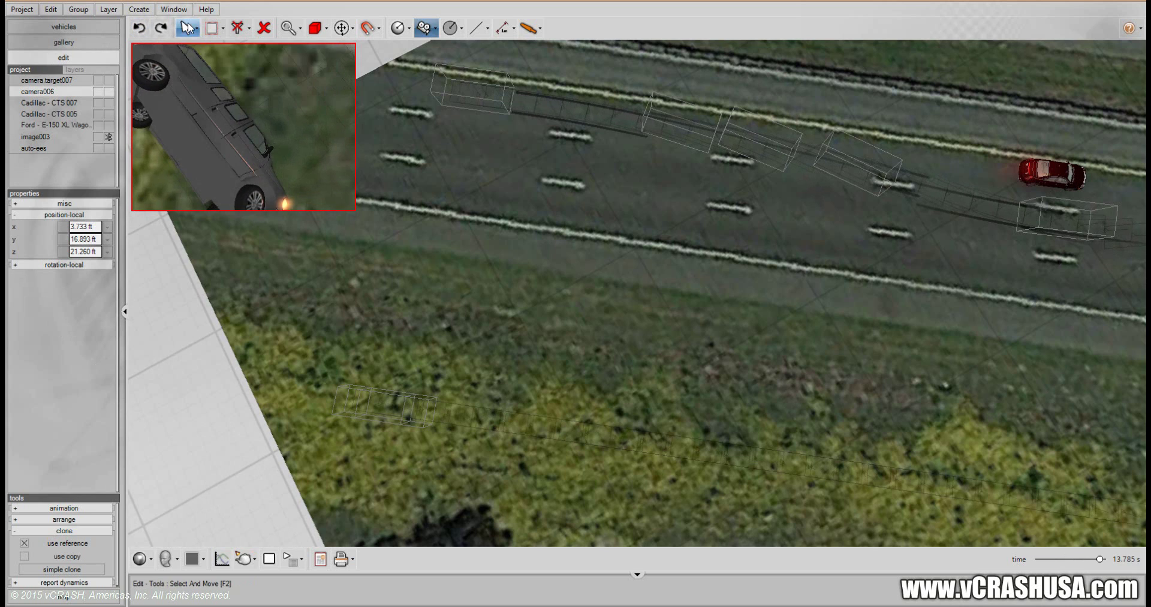
pyautogui.click(191, 28)
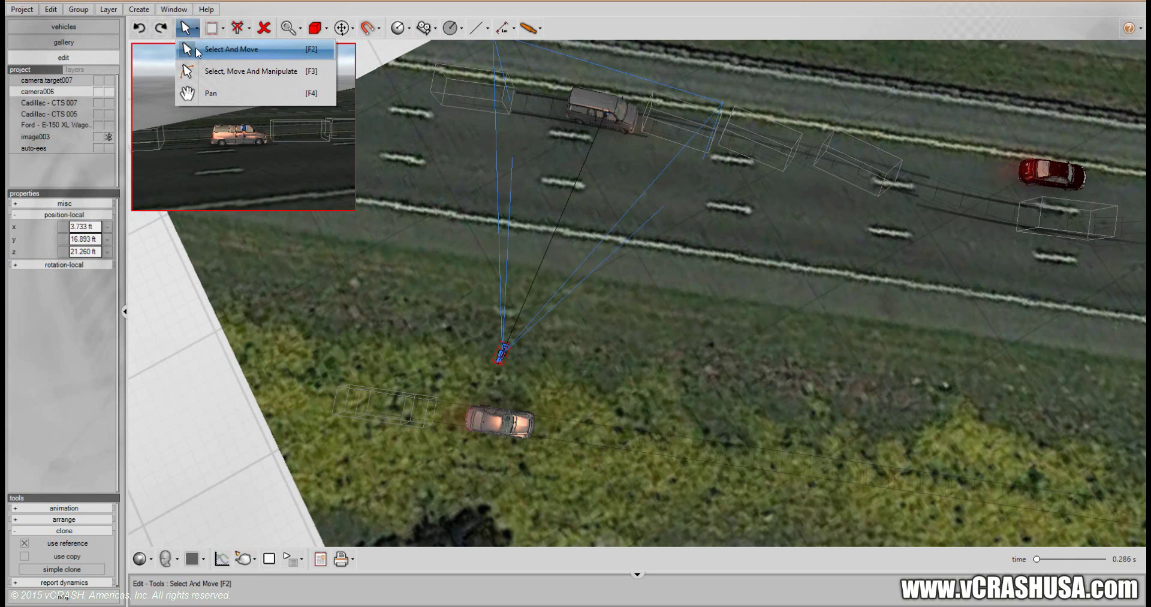
pyautogui.click(196, 48)
pyautogui.click(196, 48)
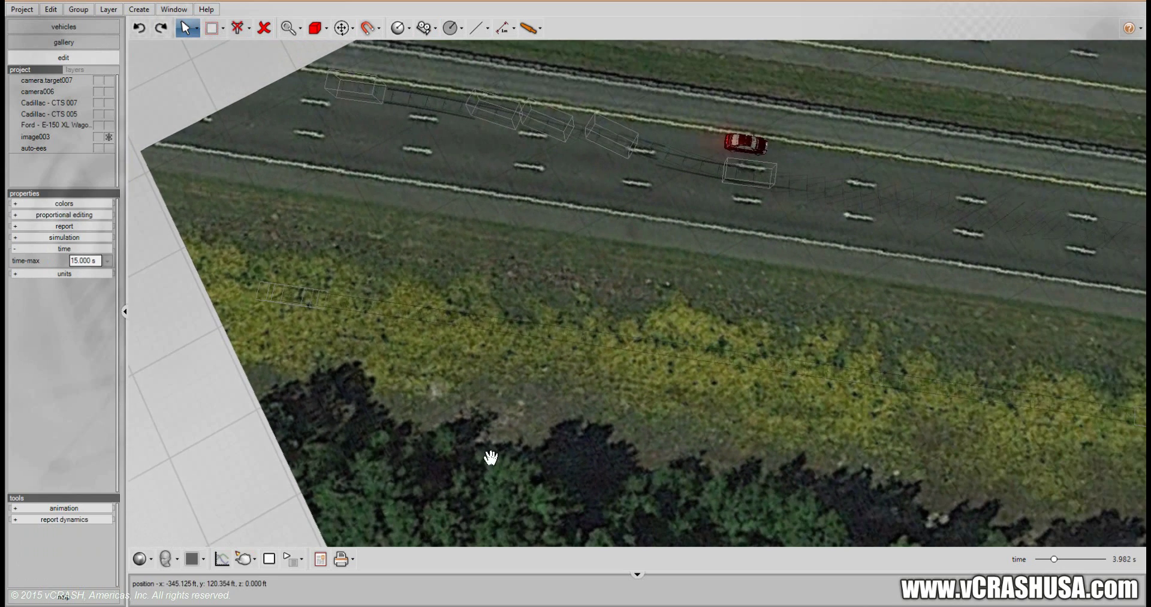
pyautogui.moveTo(544, 447); pyautogui.dragTo(208, 332, button='middle')
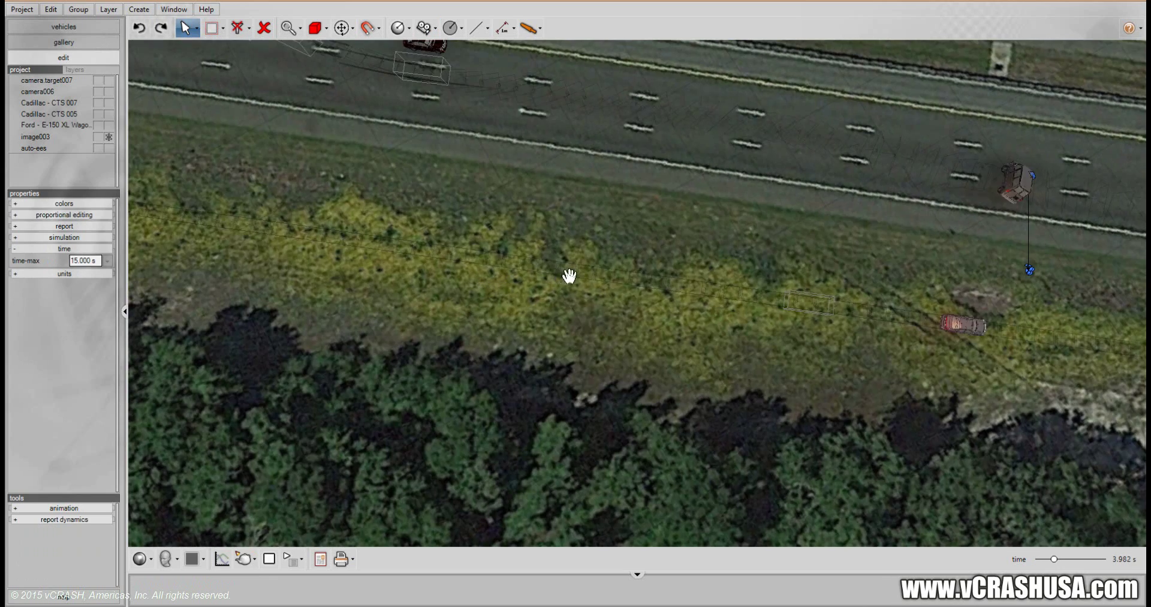
pyautogui.click(592, 271)
pyautogui.click(592, 272)
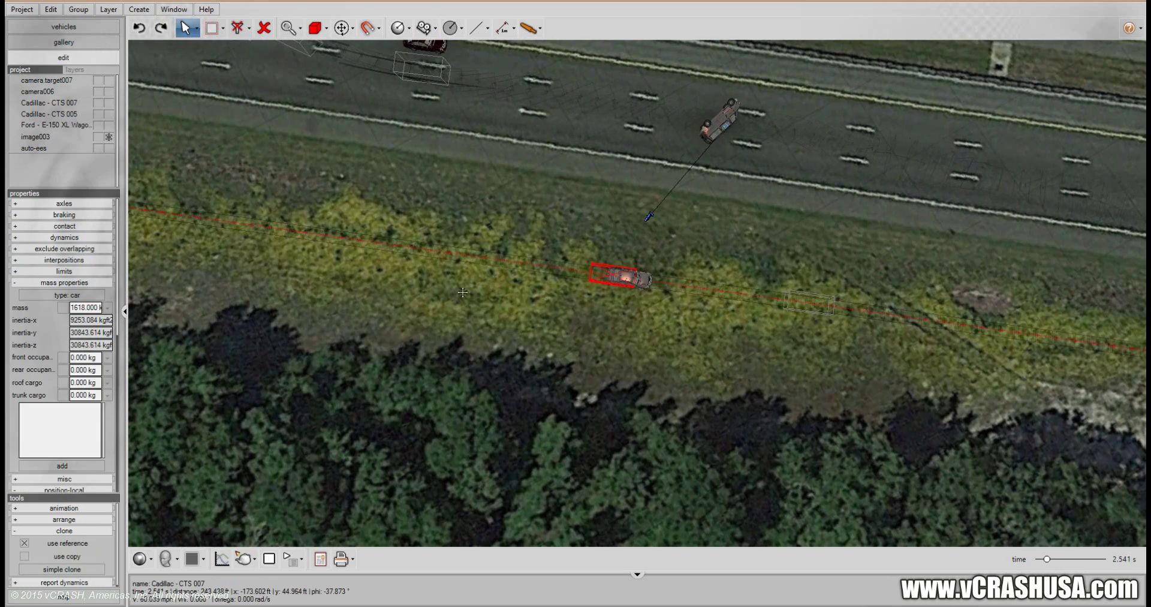
# With Select, Move And Manipulate, steer the Cadillac towards the trees at the new sequence.
pyautogui.click(196, 28)
pyautogui.click(234, 70)
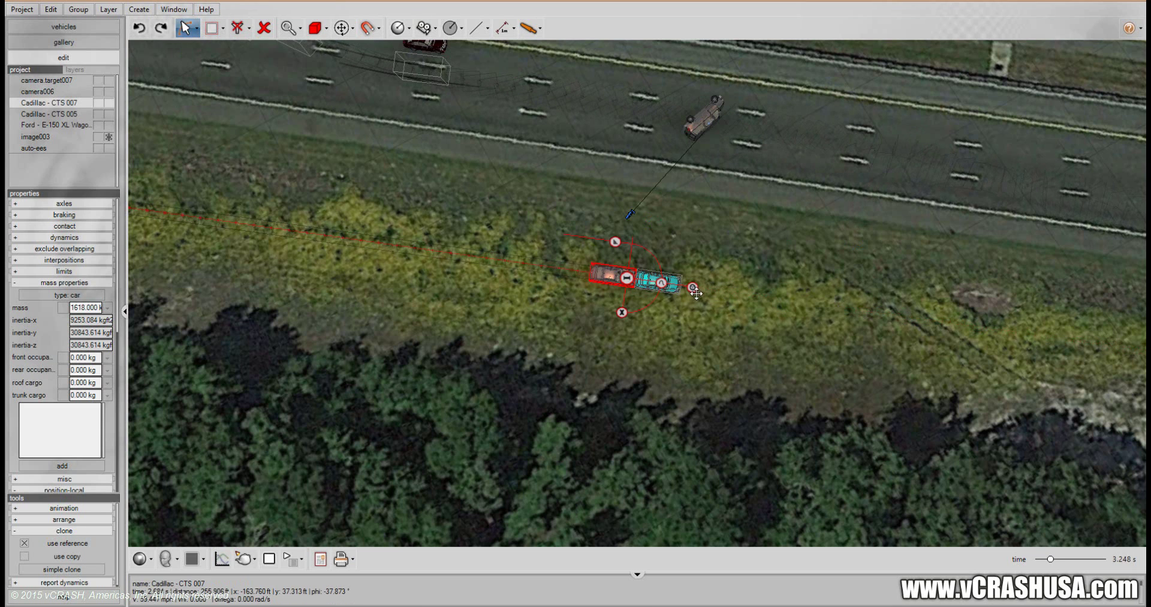
pyautogui.moveTo(692, 287); pyautogui.dragTo(697, 295)
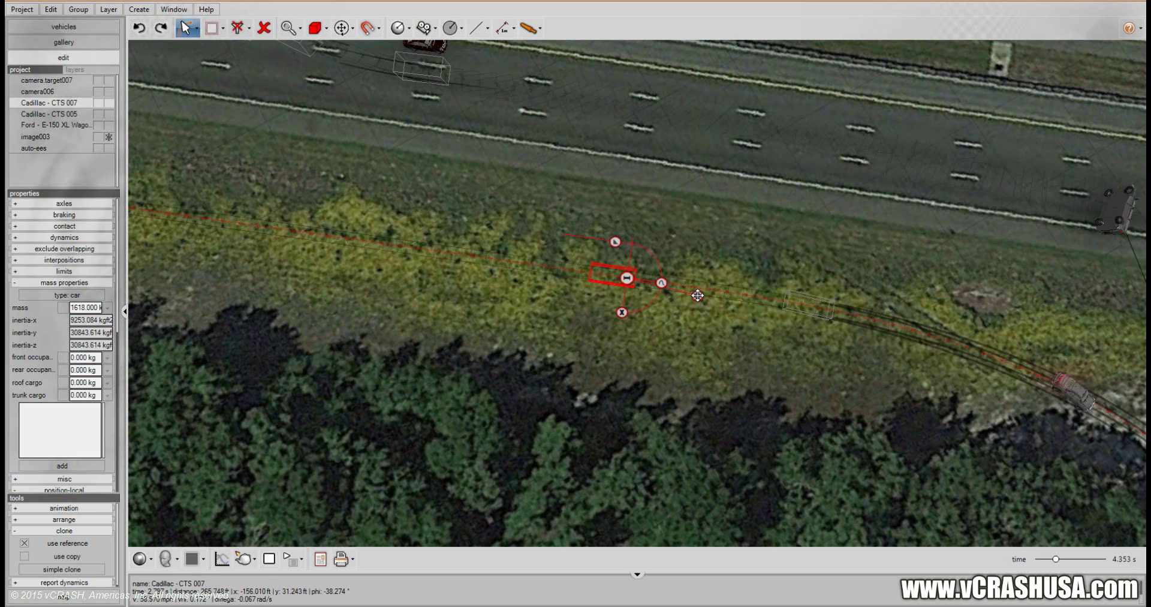
# Examine the Cadillac's changed path and the camera's preview of the van during playback, and stop the simulation.
pyautogui.moveTo(748, 412); pyautogui.dragTo(430, 317)
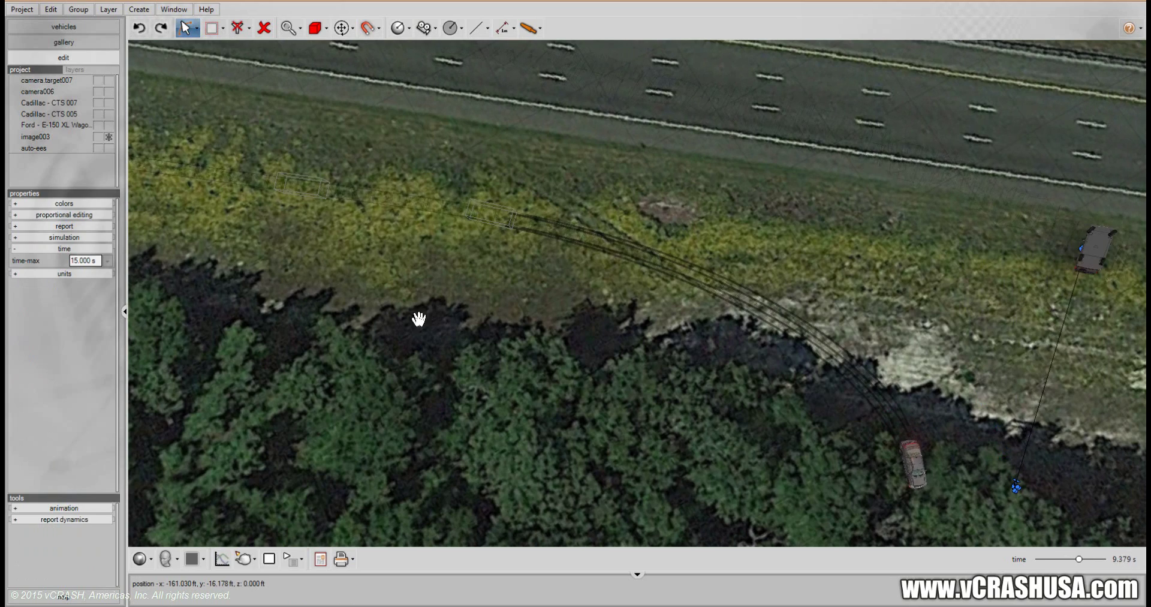
pyautogui.moveTo(311, 329); pyautogui.dragTo(376, 424, button='middle')
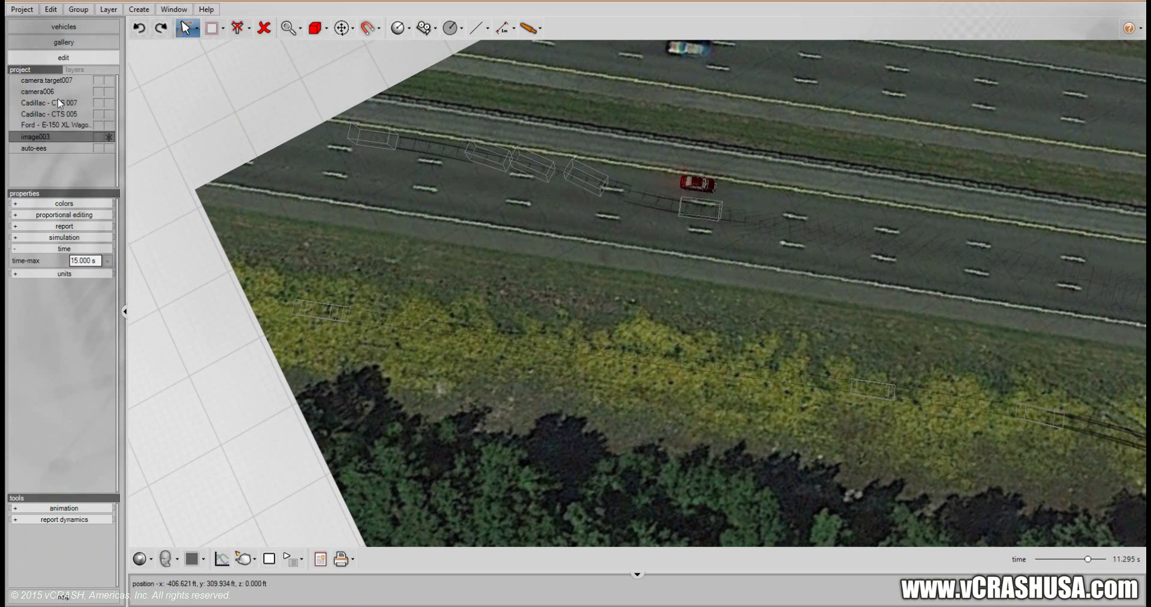
pyautogui.click(50, 90)
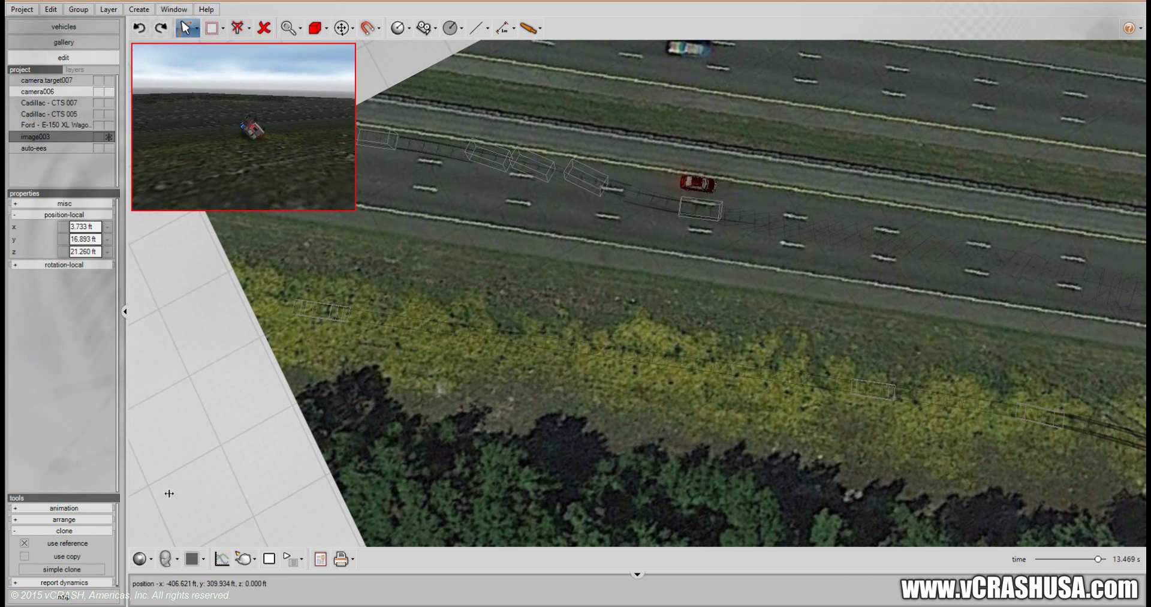
pyautogui.click(270, 559)
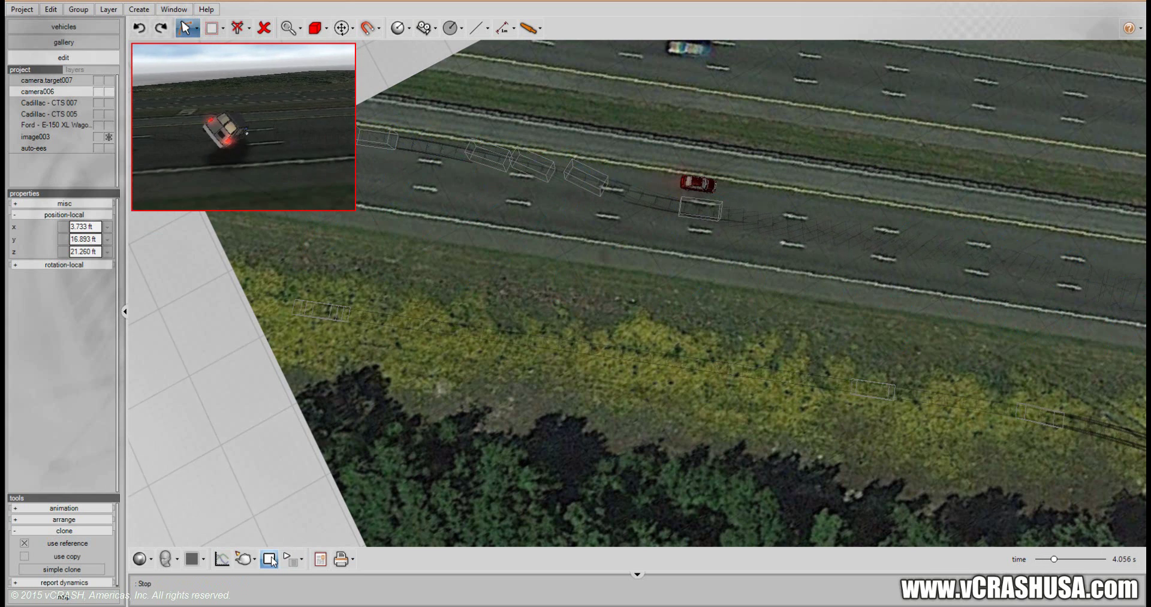
# Centre the camera target on the van by setting its local x and y positions to 0 ft.
pyautogui.click(42, 78)
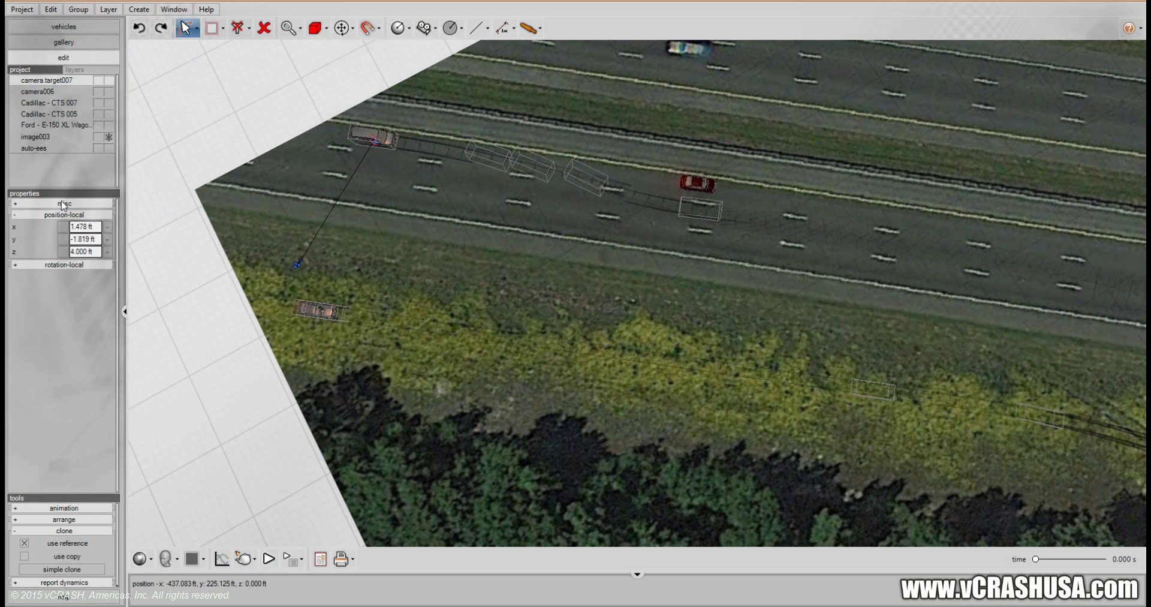
pyautogui.click(196, 28)
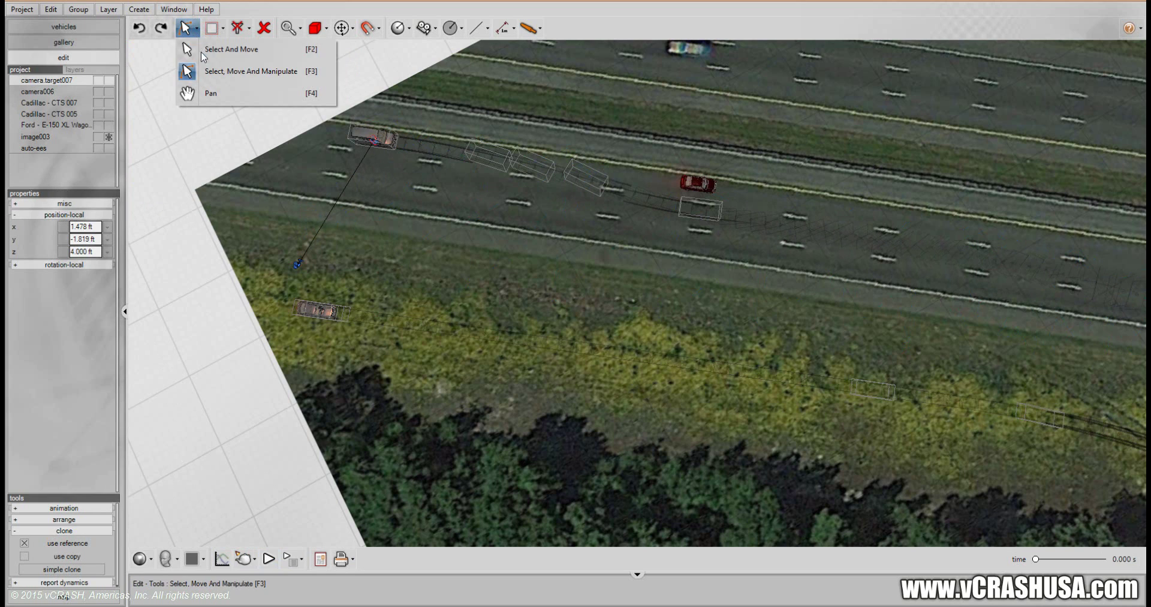
pyautogui.click(192, 92)
pyautogui.moveTo(282, 201); pyautogui.dragTo(342, 318)
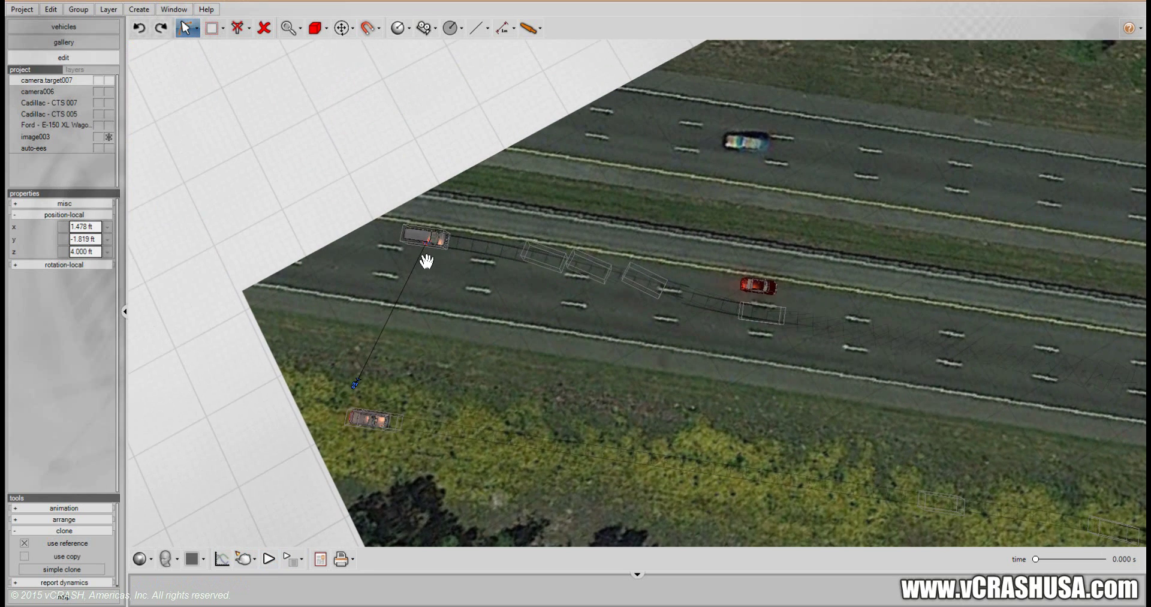
pyautogui.scroll(7, 426, 261)
pyautogui.scroll(2, 432, 261)
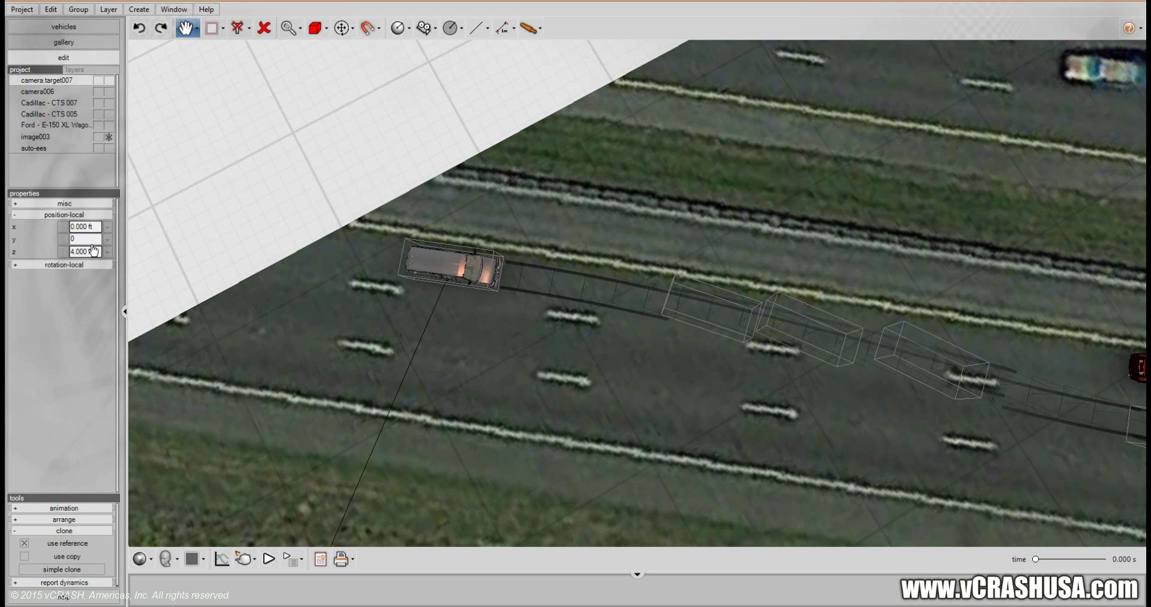
pyautogui.moveTo(262, 407); pyautogui.dragTo(232, 252, button='middle')
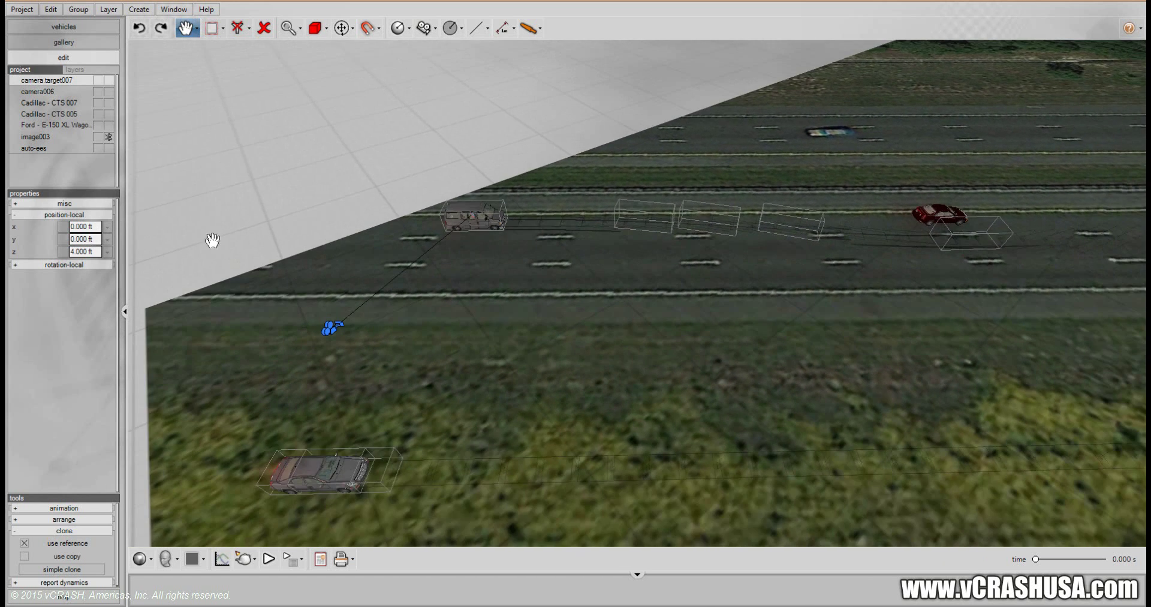
# Assign the camera to the main view and play the simulation through it.
pyautogui.click(48, 90)
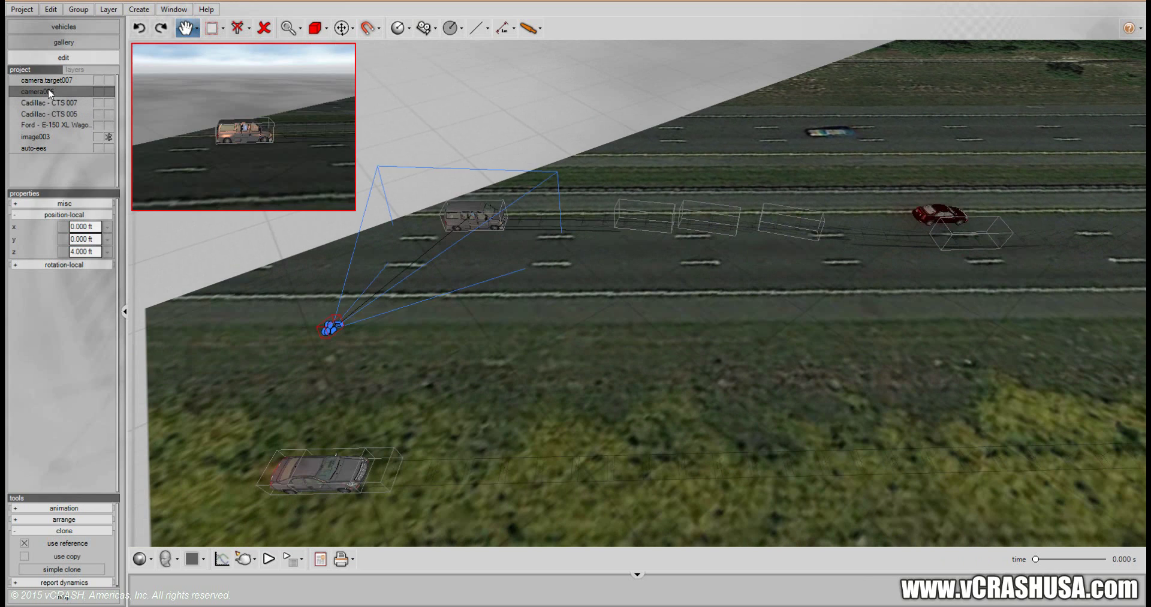
pyautogui.click(53, 204)
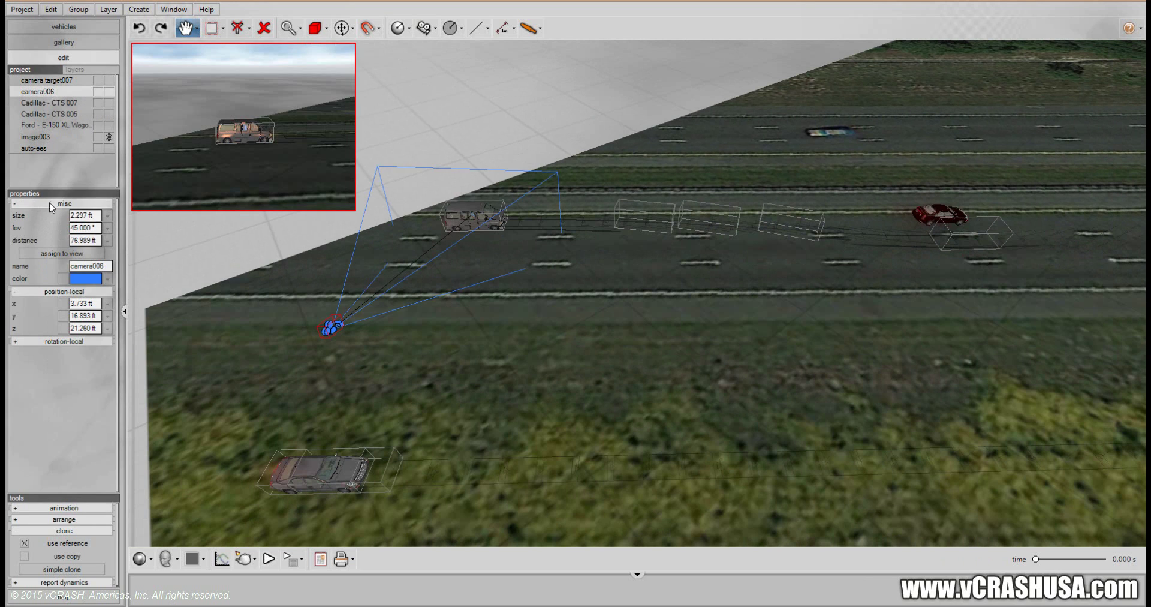
pyautogui.click(56, 252)
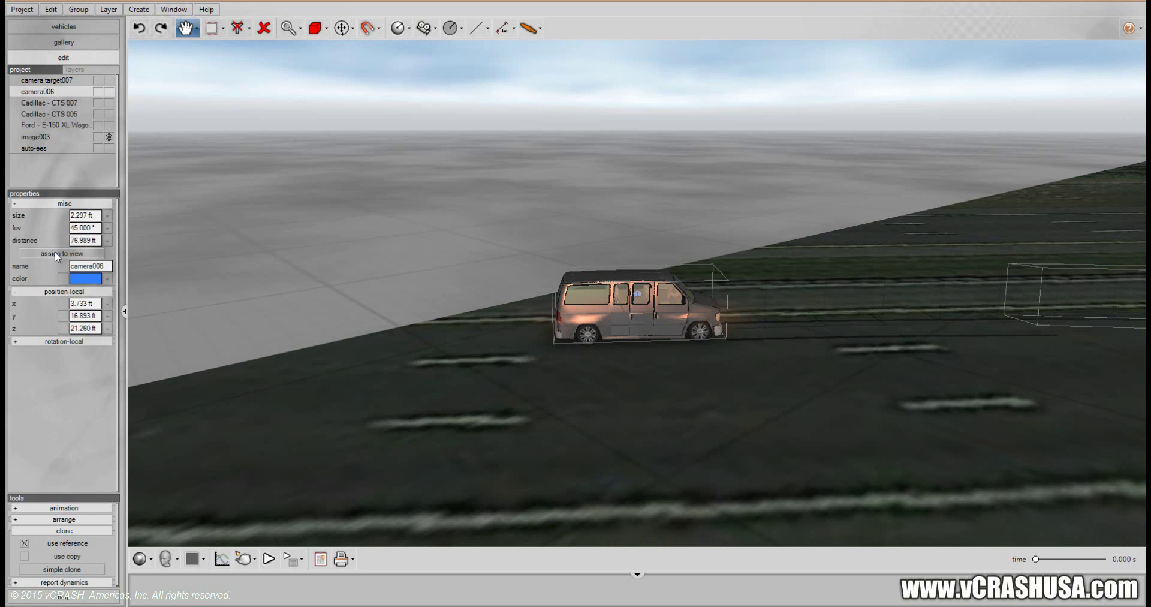
pyautogui.click(269, 567)
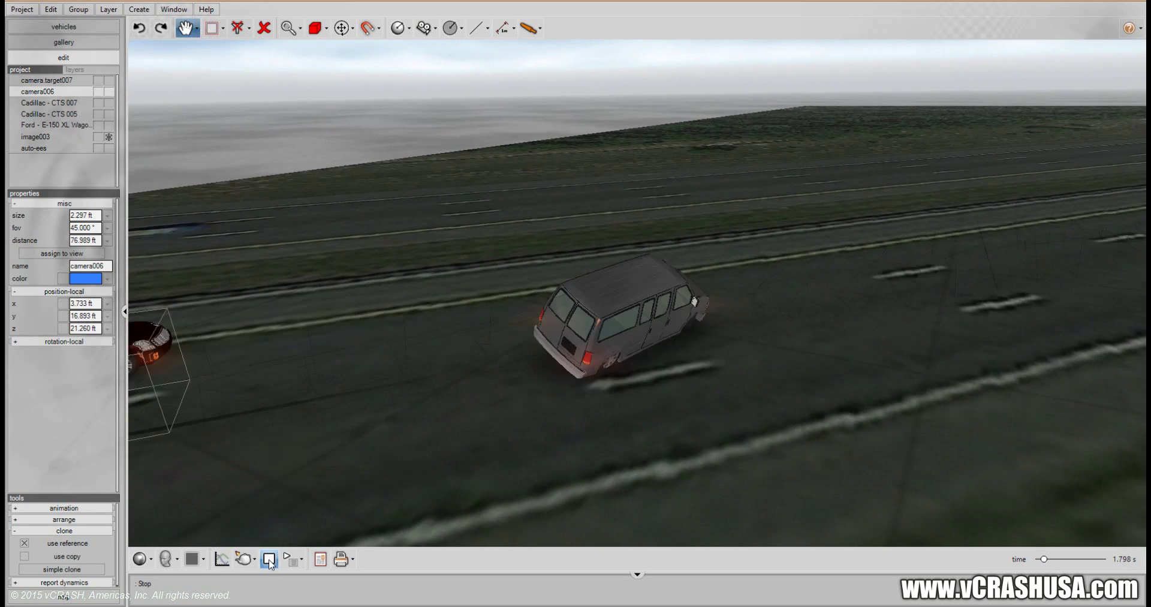